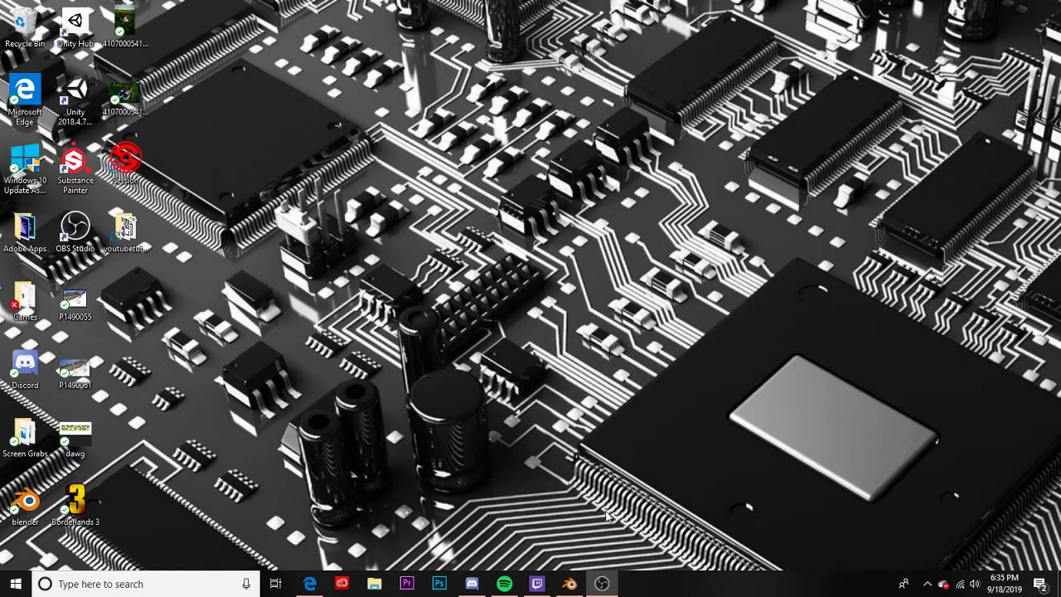
# Start a new General scene from the File > New menu
pyautogui.click(572, 585)
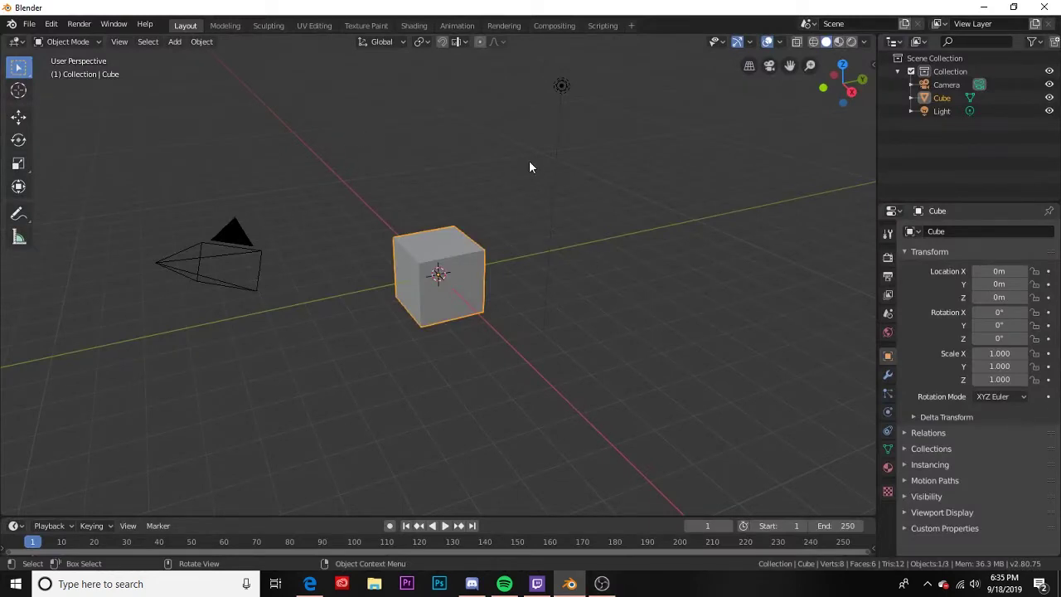
pyautogui.click(29, 23)
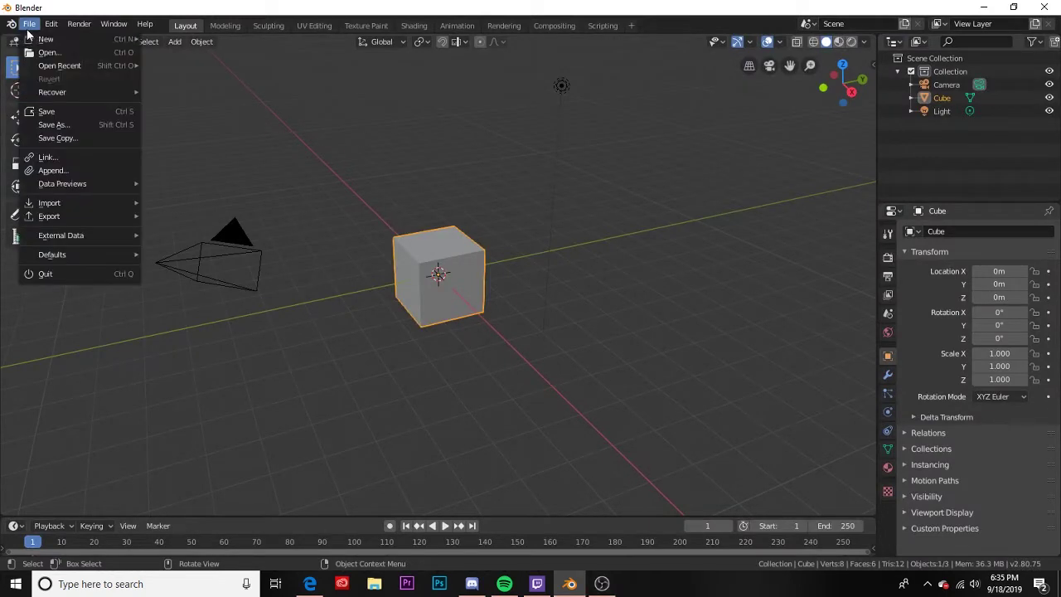
pyautogui.moveTo(68, 39)
pyautogui.click(202, 39)
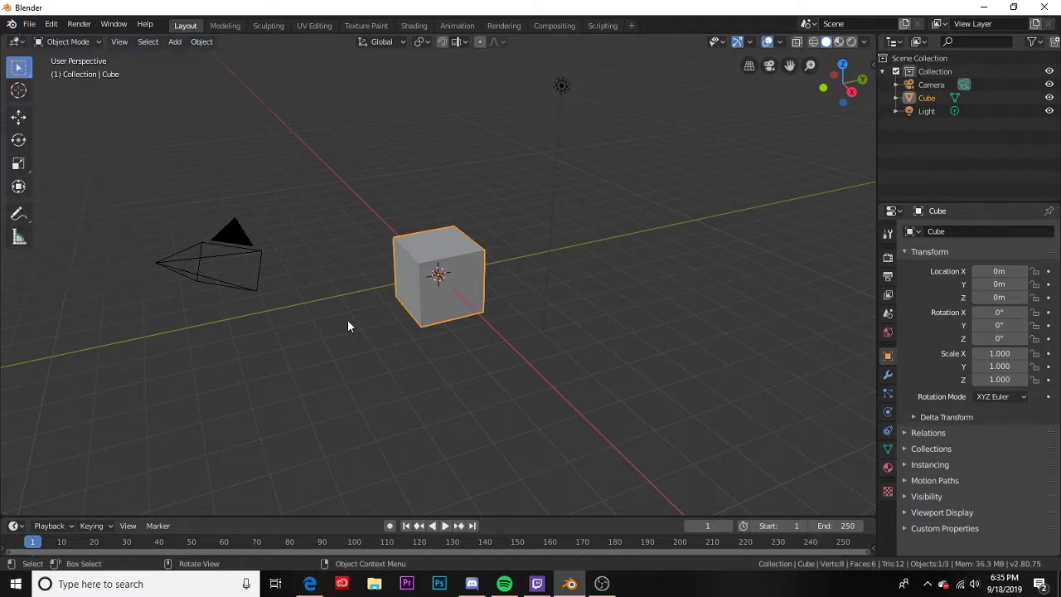
# Select the default camera, cube and light and delete them
pyautogui.press('a')
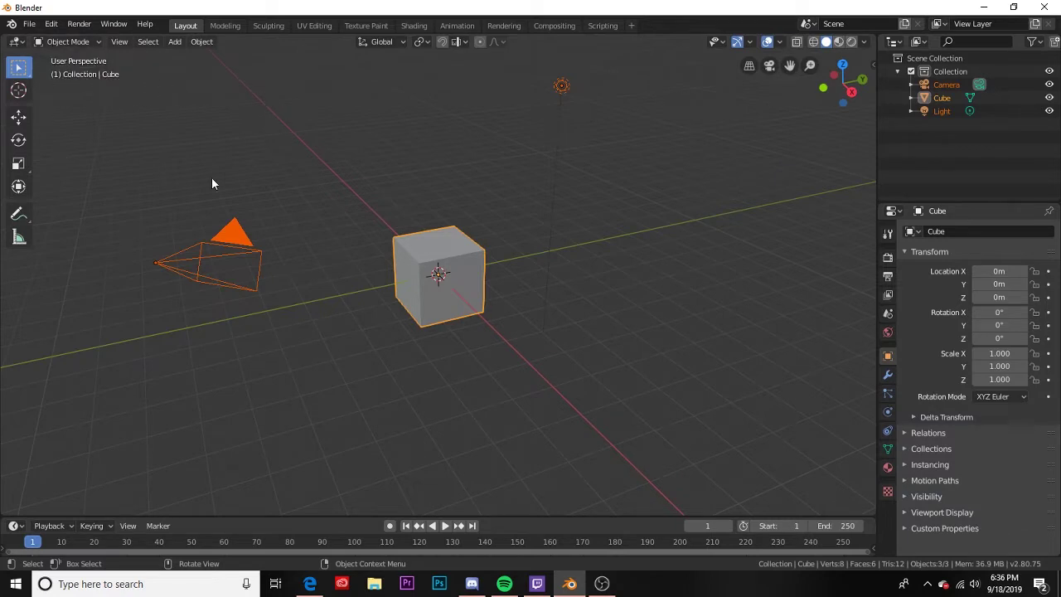
pyautogui.hotkey('alt', 'a')
pyautogui.press('a')
pyautogui.press('Delete')
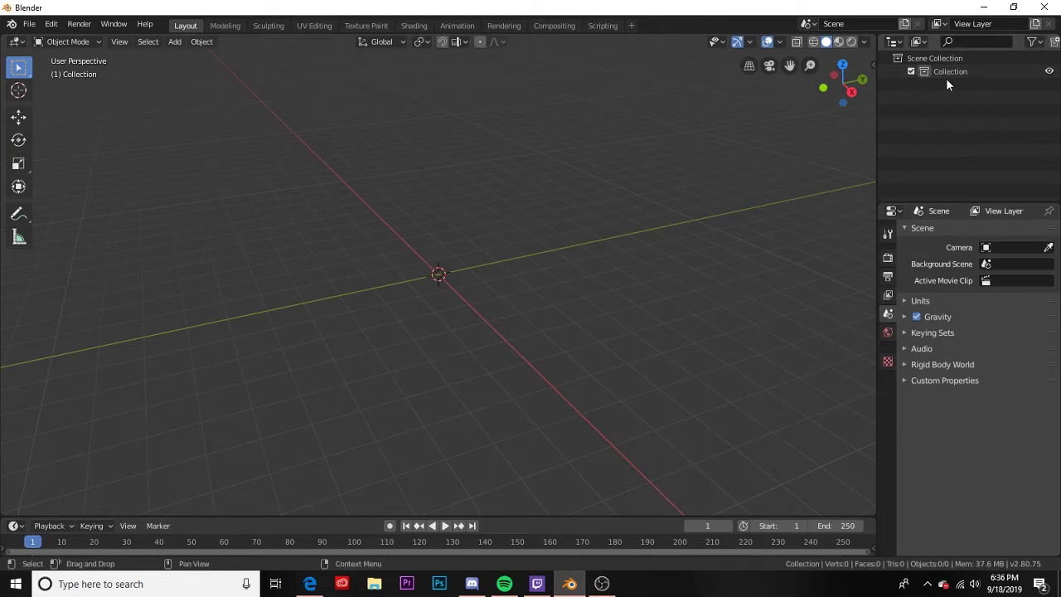
# Browse the Add object menu and the pivot point options in the empty scene
pyautogui.moveTo(489, 240); pyautogui.dragTo(519, 238, button='middle')
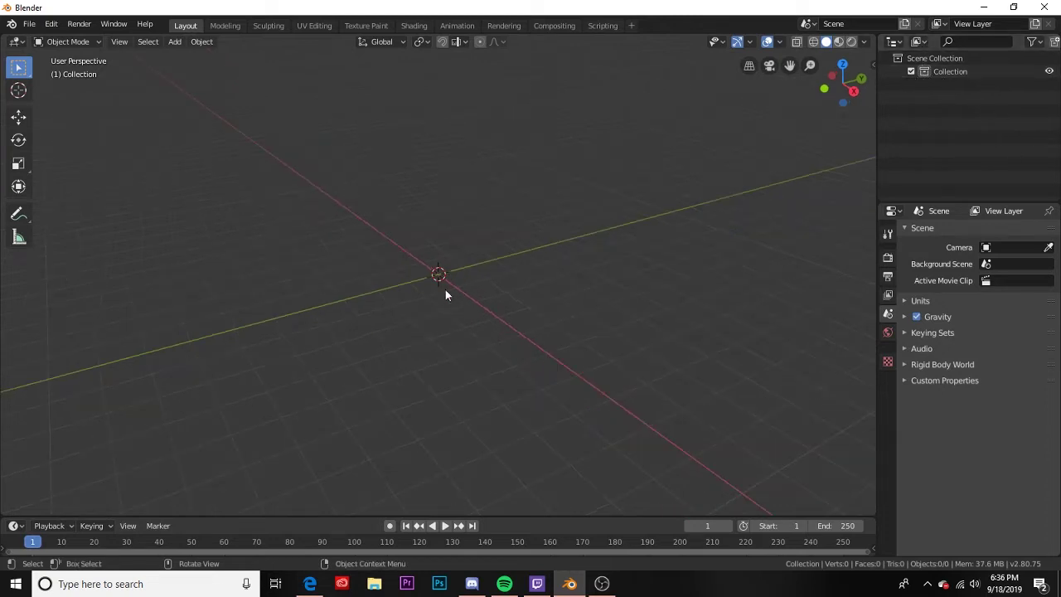
pyautogui.moveTo(404, 302); pyautogui.dragTo(466, 311, button='middle')
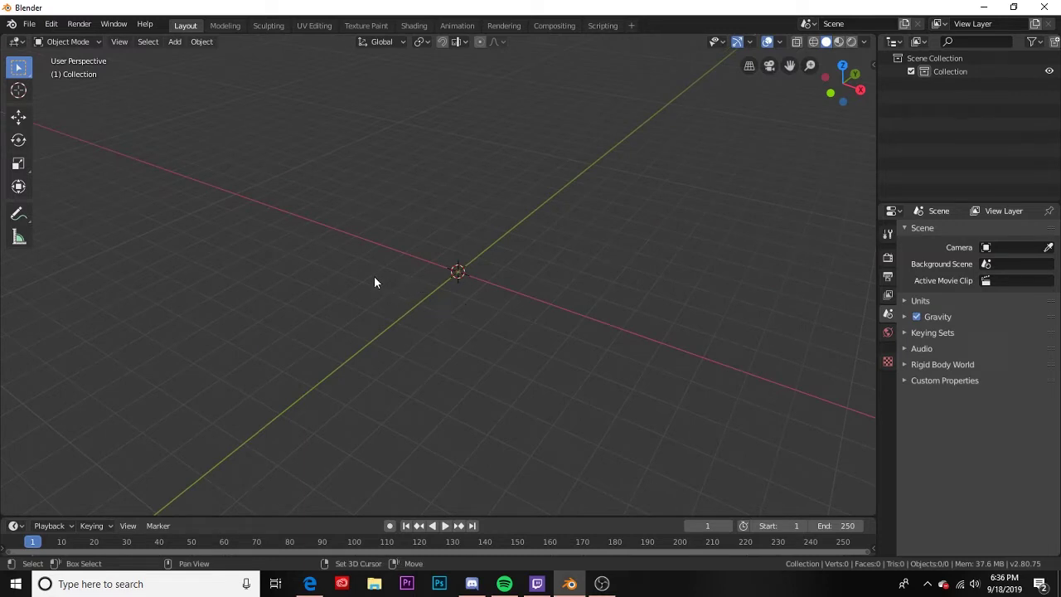
pyautogui.hotkey('shift', 'a')
pyautogui.moveTo(357, 217)
pyautogui.hotkey('shift', 'a')
pyautogui.moveTo(437, 191)
pyautogui.hotkey('shift', 'a')
pyautogui.moveTo(195, 256)
pyautogui.click(456, 41)
# Add a cube and place the 3D cursor out on the red X axis
pyautogui.moveTo(421, 310); pyautogui.dragTo(466, 278, button='middle')
pyautogui.hotkey('shift', 'a')
pyautogui.moveTo(473, 282)
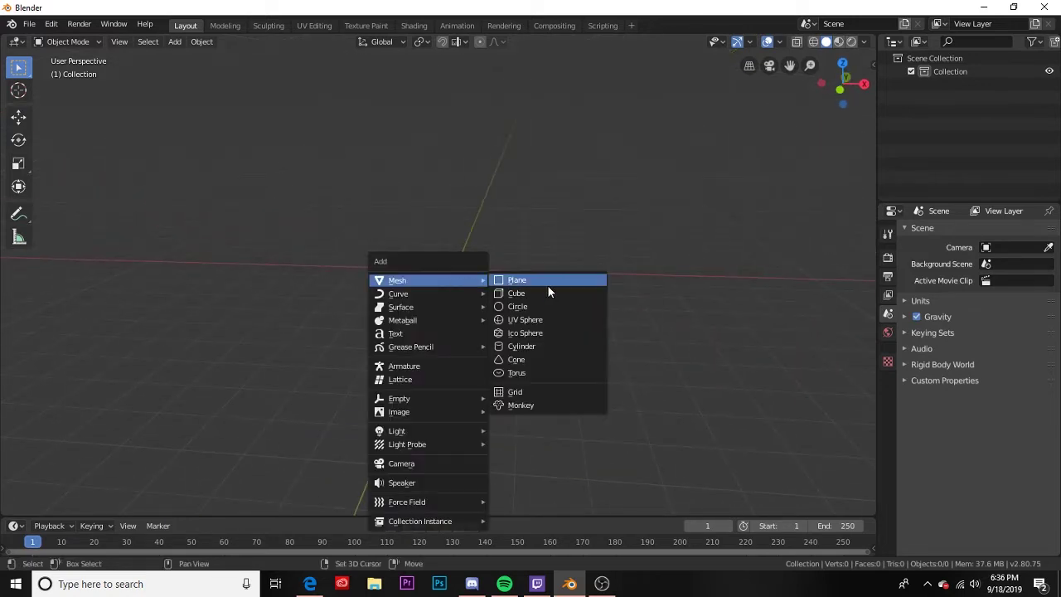
pyautogui.hotkey('shift', 'a')
pyautogui.click(518, 280)
pyautogui.moveTo(518, 281); pyautogui.dragTo(681, 345, button='middle')
pyautogui.keyDown('shift'); pyautogui.rightClick(679, 345); pyautogui.keyUp('shift')
# Add a second cube at the 3D cursor, then undo it and delete the first cube
pyautogui.hotkey('shift', 'a')
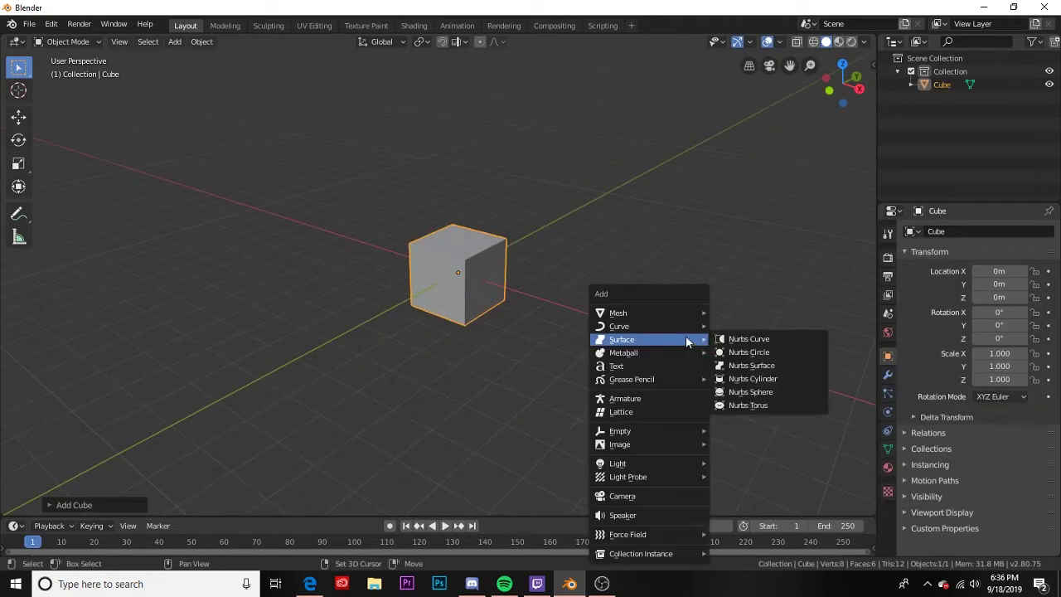
pyautogui.moveTo(672, 312)
pyautogui.click(739, 326)
pyautogui.moveTo(738, 326); pyautogui.dragTo(567, 330, button='middle')
pyautogui.hotkey('ctrl', 'z')
pyautogui.press('Delete')
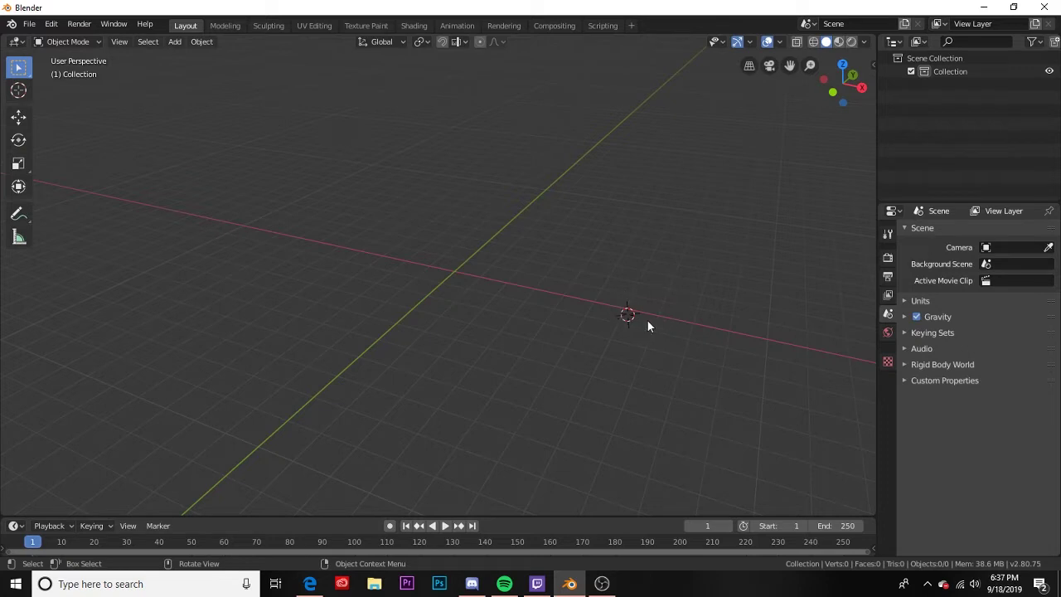
# Snap the 3D cursor to the world origin with Shift+S
pyautogui.hotkey('shift', 's')
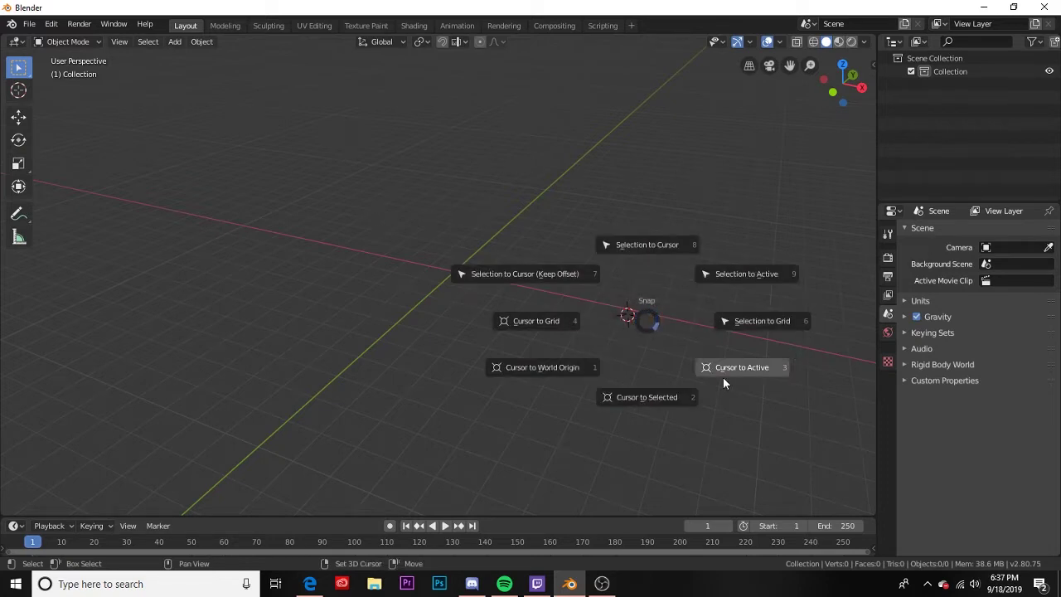
pyautogui.click(542, 371)
pyautogui.moveTo(437, 271)
pyautogui.mouseDown(button='middle')
pyautogui.moveTo(488, 268)
pyautogui.moveTo(421, 274)
pyautogui.mouseUp(button='middle')
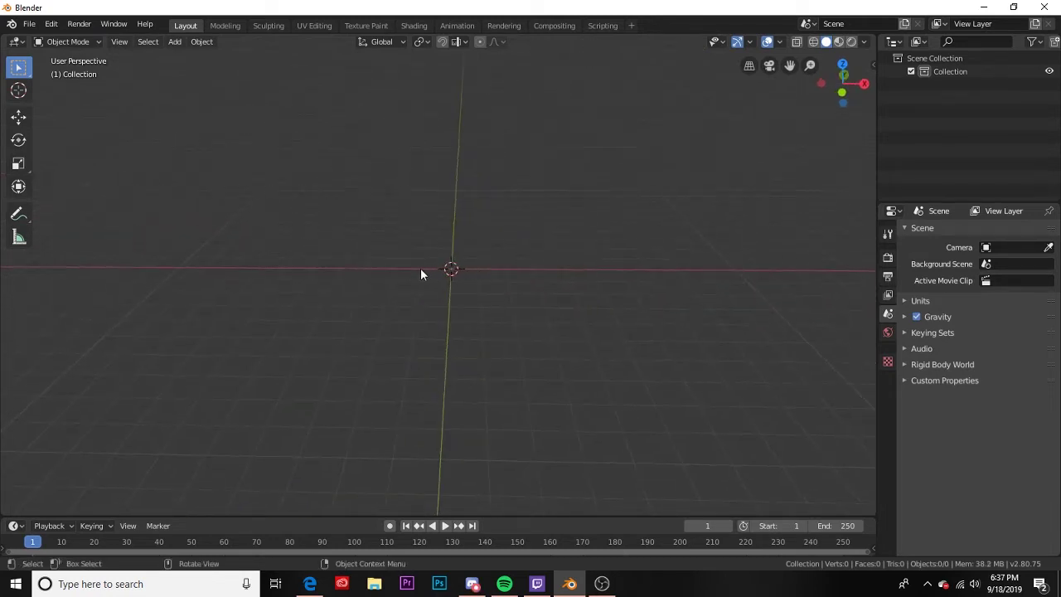
# Shift the 3D cursor's X and Y in the sidebar View panel, then right-click it onto the ground
pyautogui.click(871, 63)
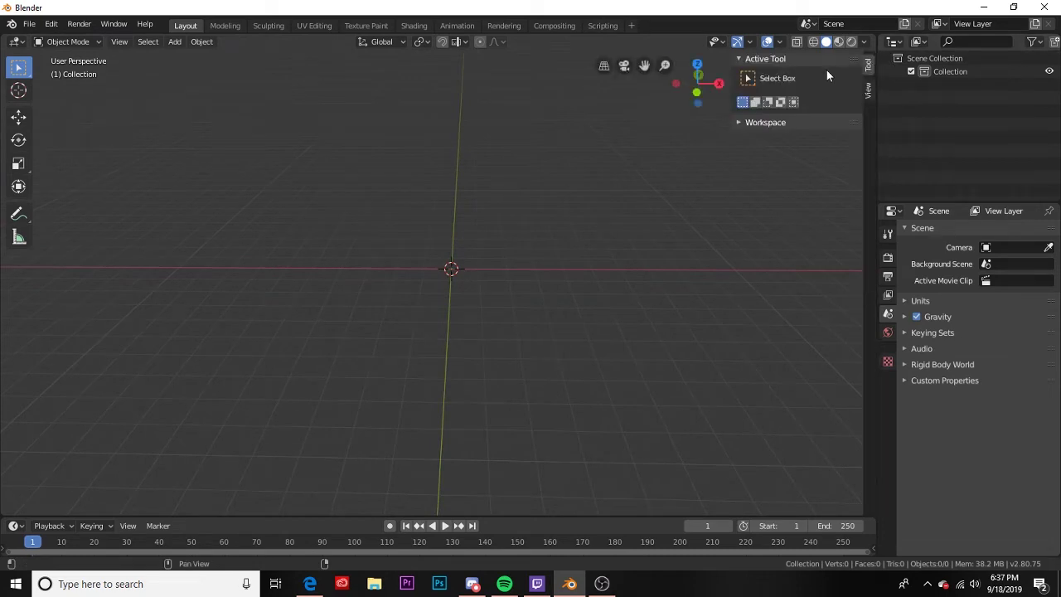
pyautogui.click(868, 91)
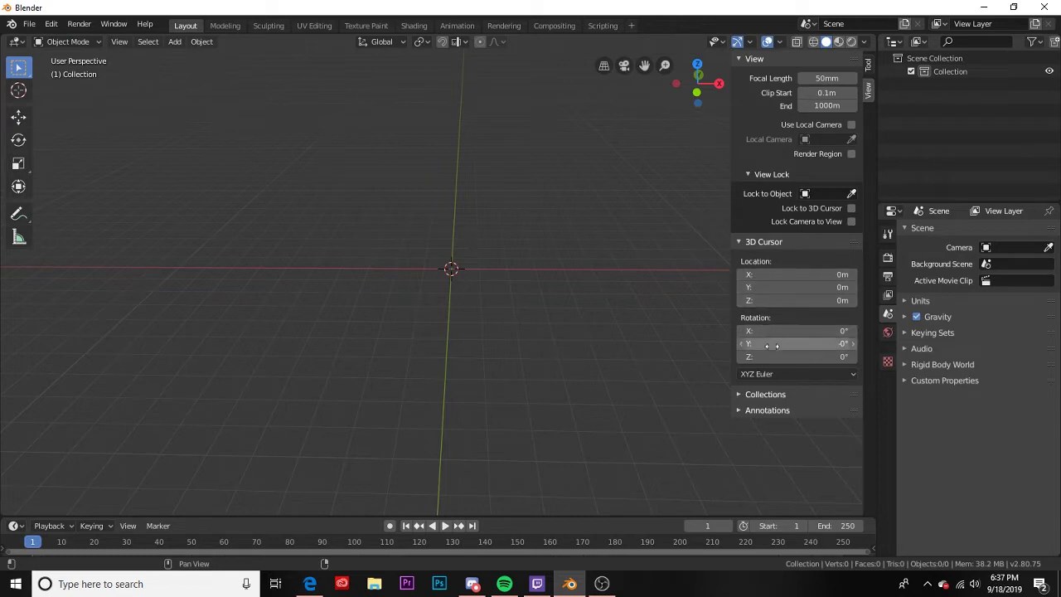
pyautogui.moveTo(779, 274); pyautogui.dragTo(707, 274)
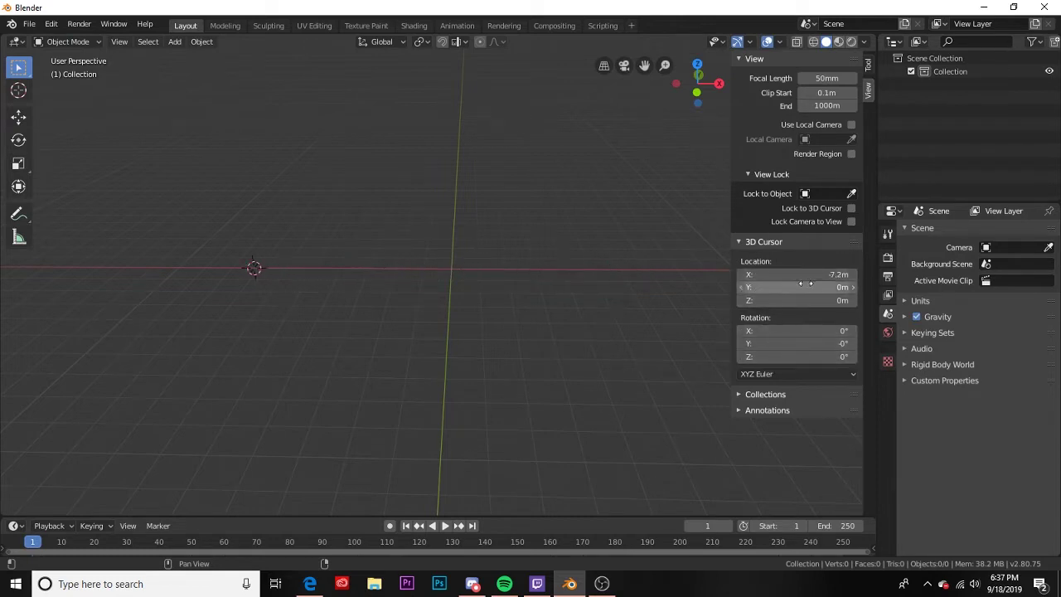
pyautogui.moveTo(796, 286); pyautogui.dragTo(688, 308)
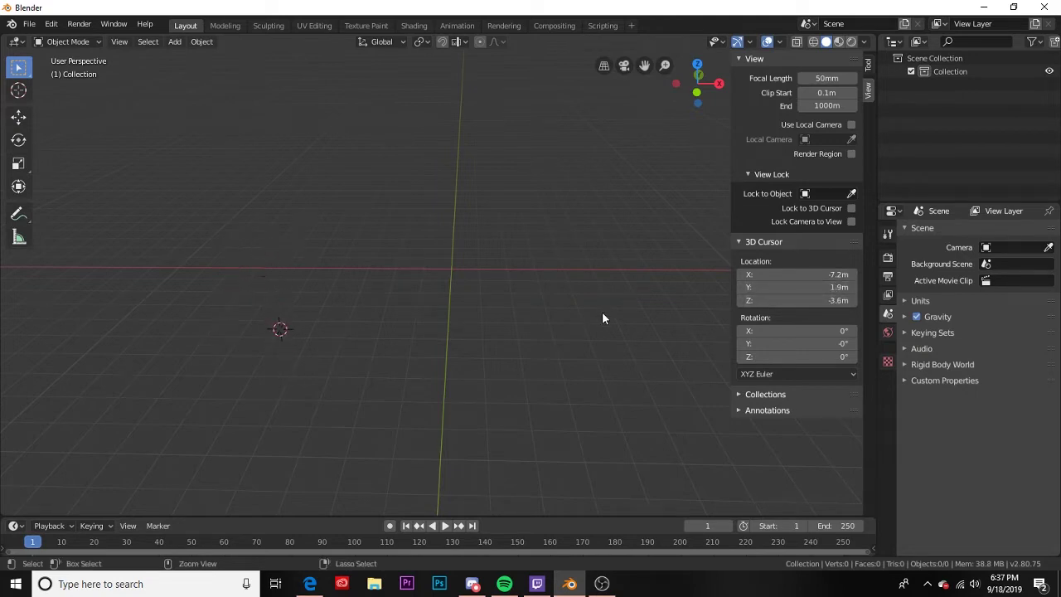
pyautogui.keyDown('shift'); pyautogui.rightClick(557, 281); pyautogui.keyUp('shift')
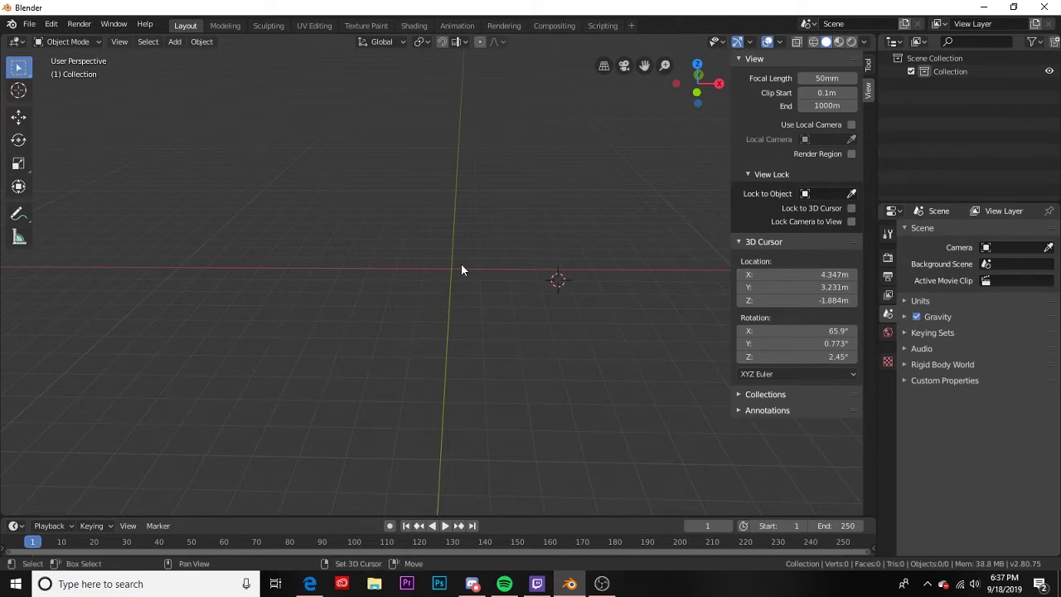
# Snap the 3D cursor back to the world origin and close the sidebar
pyautogui.hotkey('shift', 'a')
pyautogui.press('Escape')
pyautogui.hotkey('shift', 's')
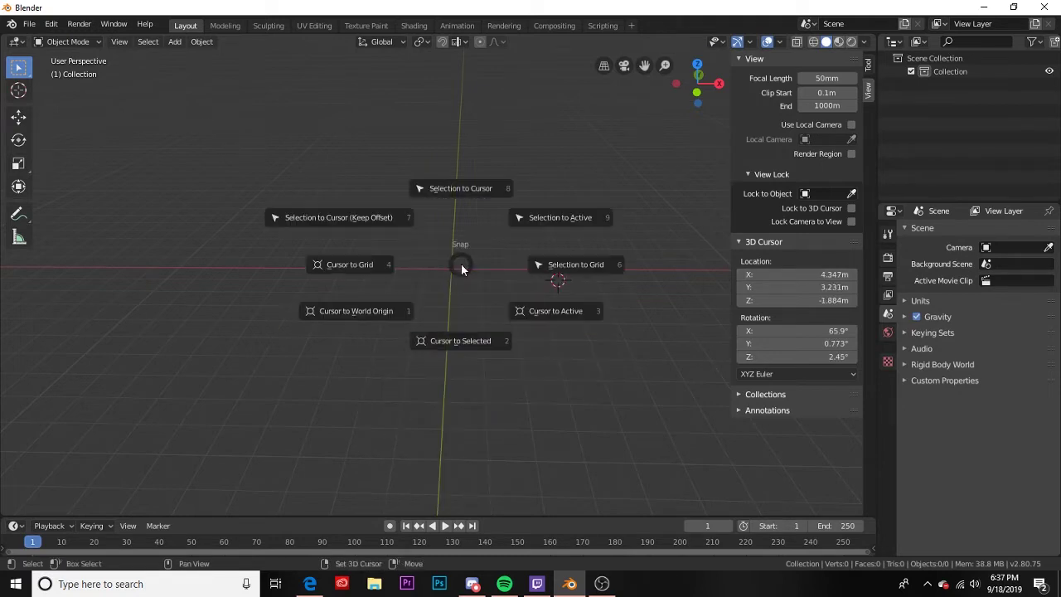
pyautogui.click(359, 322)
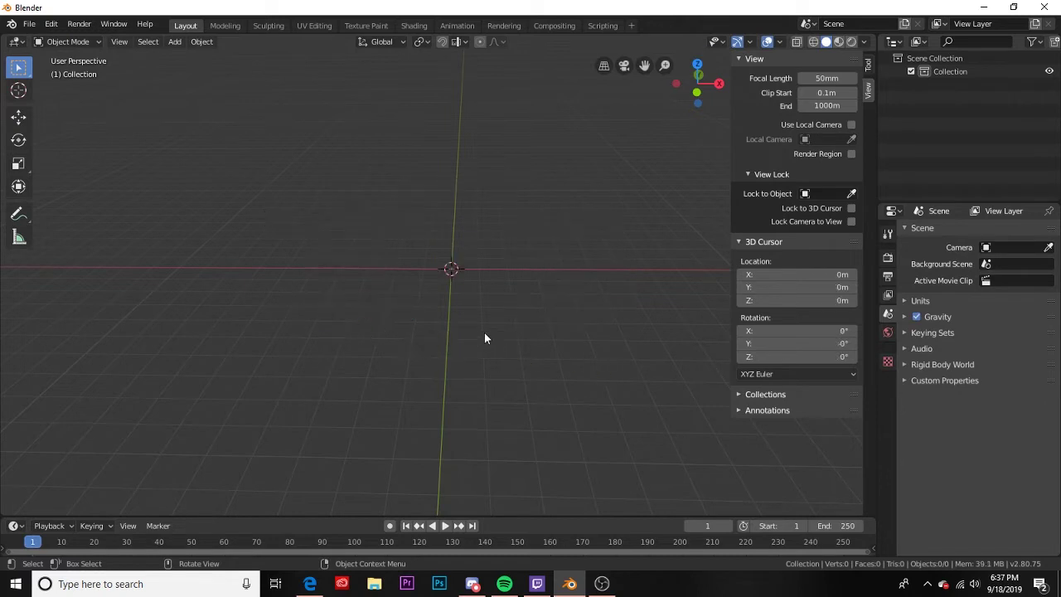
pyautogui.moveTo(486, 337); pyautogui.dragTo(510, 329, button='middle')
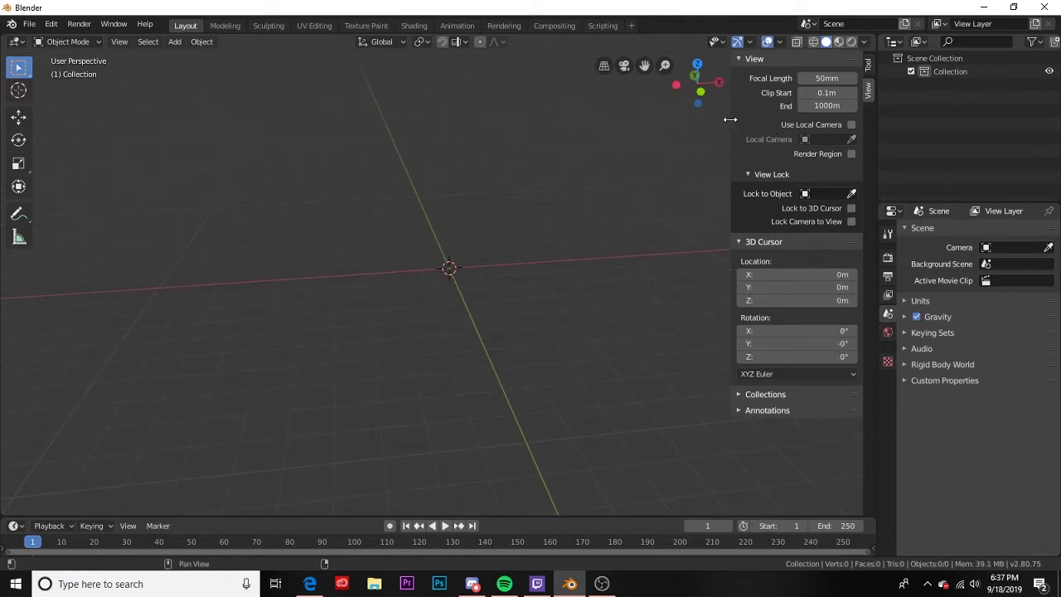
pyautogui.moveTo(730, 119); pyautogui.dragTo(860, 136)
pyautogui.moveTo(697, 178); pyautogui.dragTo(465, 273, button='middle')
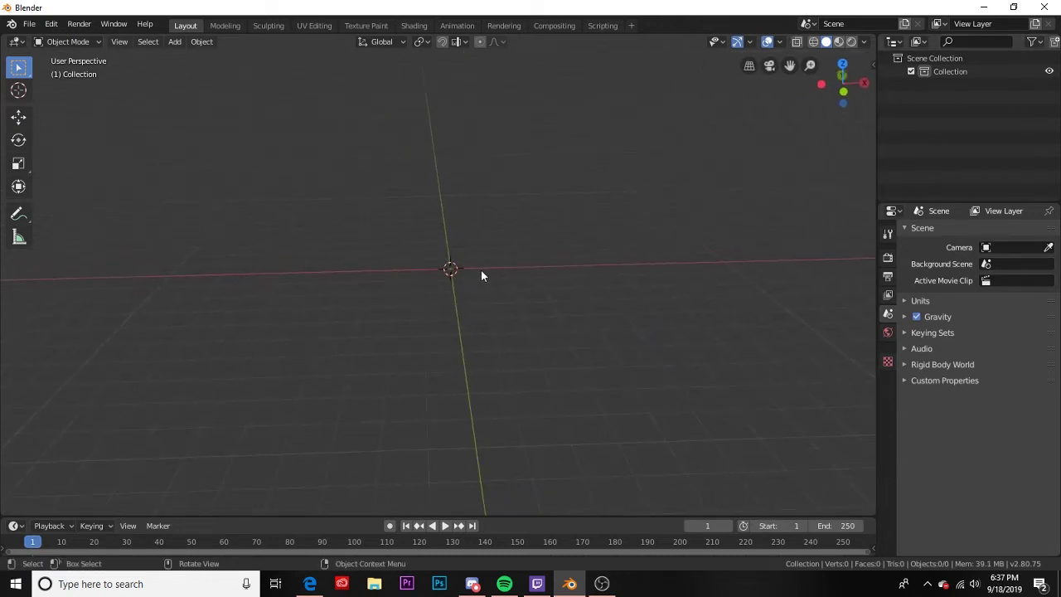
# Add a mesh Plane at the world origin
pyautogui.hotkey('shift', 'a')
pyautogui.moveTo(487, 271)
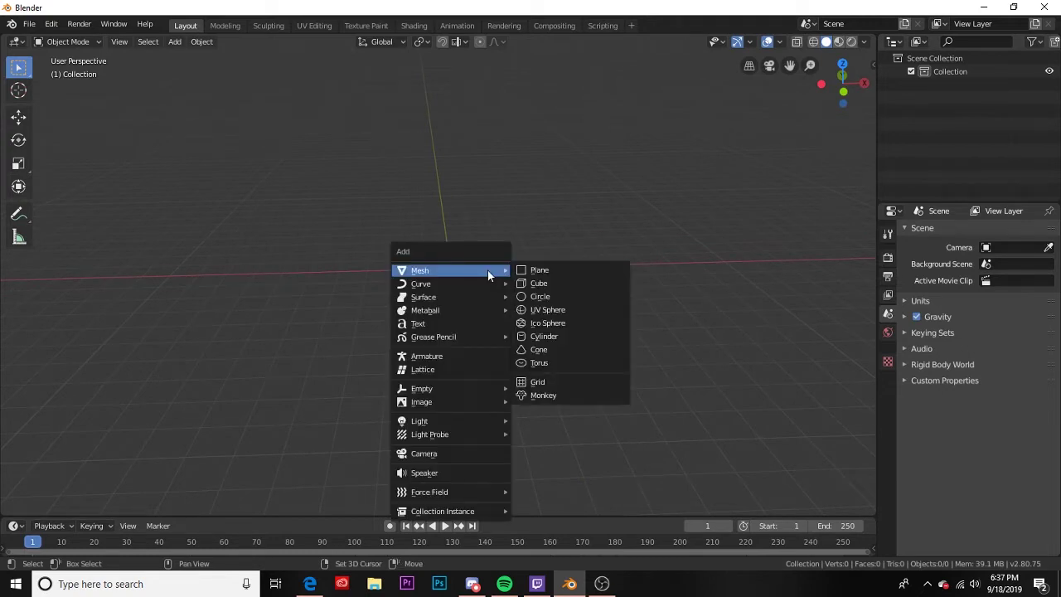
pyautogui.click(533, 270)
pyautogui.scroll(5, 432, 280)
pyautogui.moveTo(387, 278); pyautogui.dragTo(448, 282, button='middle')
# Check the plane's 2 m dimensions and scale 1.000 in the sidebar, then go to File Explorer
pyautogui.click(872, 67)
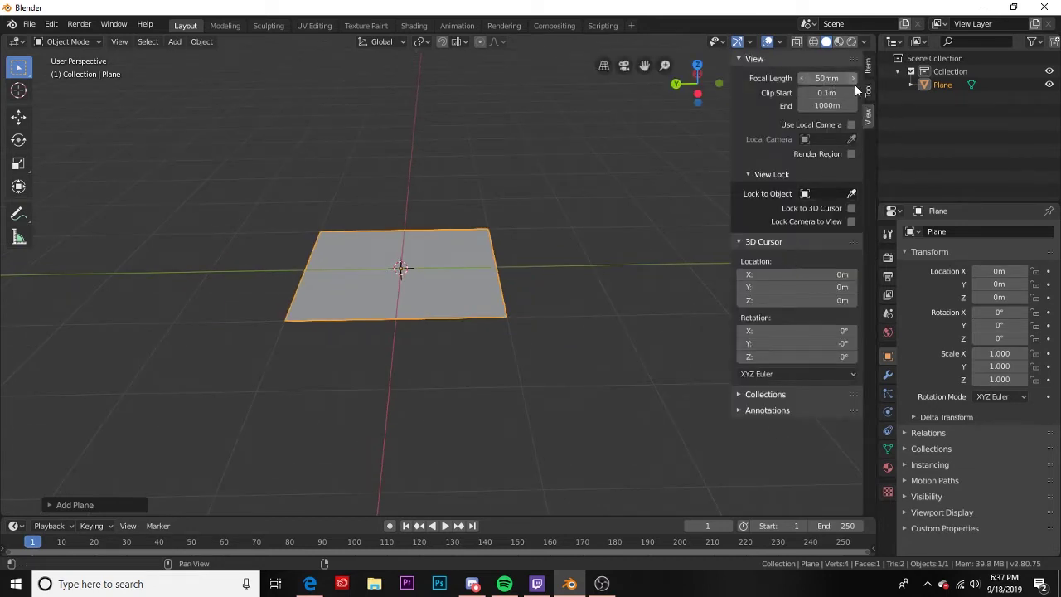
pyautogui.hotkey('alt', 'a')
pyautogui.click(871, 63)
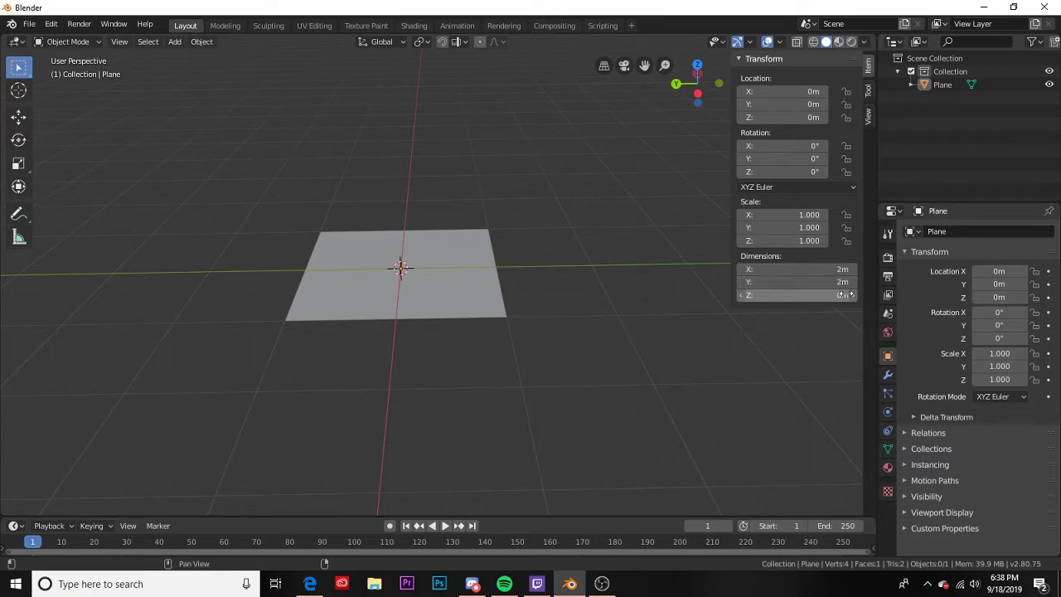
pyautogui.moveTo(307, 241); pyautogui.dragTo(334, 267, button='middle')
pyautogui.moveTo(399, 501); pyautogui.dragTo(407, 402, button='middle')
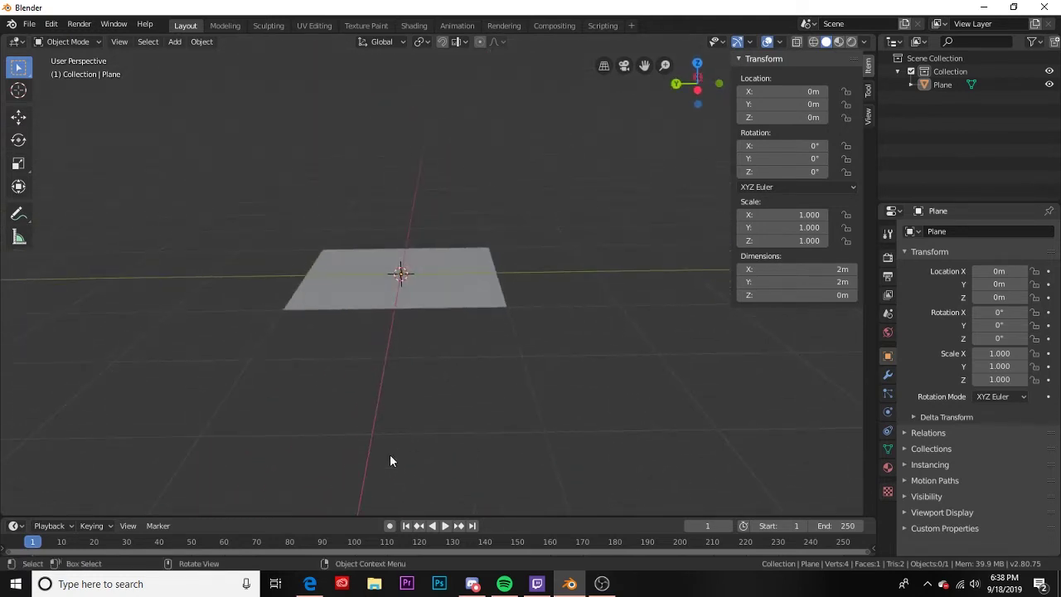
pyautogui.click(374, 583)
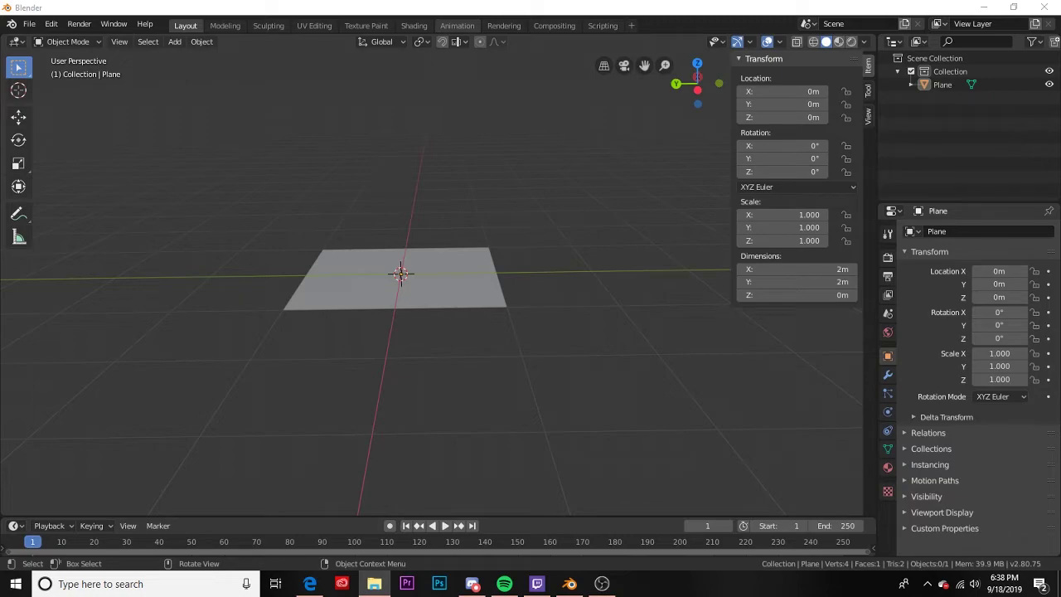
# Import Skater.obj from E:\General\Objects as a Wavefront OBJ
pyautogui.hotkey('alt', 'Tab')
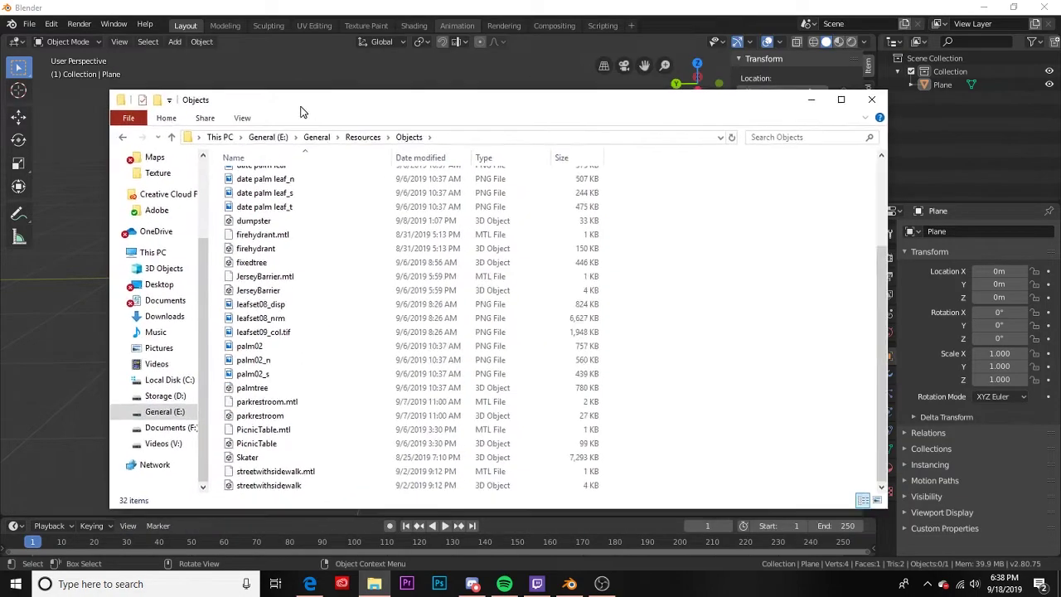
pyautogui.moveTo(303, 109); pyautogui.dragTo(657, 64)
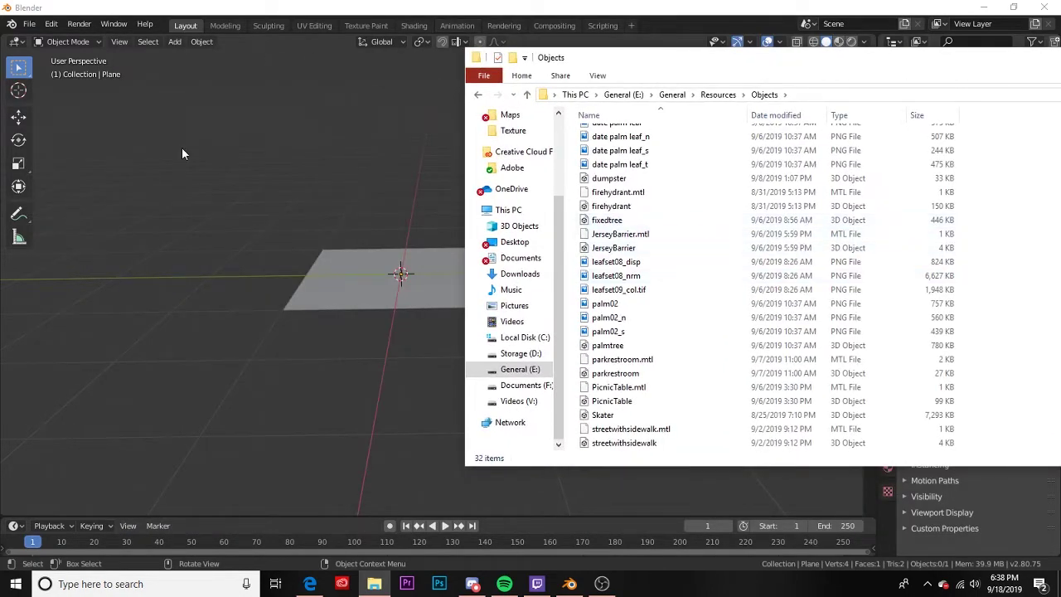
pyautogui.click(34, 27)
pyautogui.moveTo(67, 206)
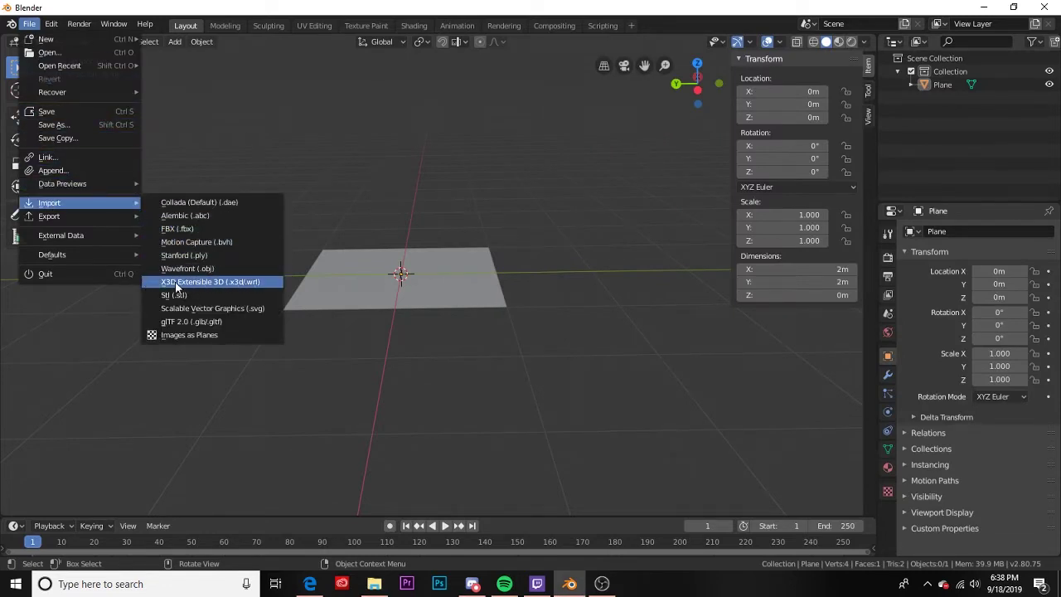
pyautogui.click(196, 269)
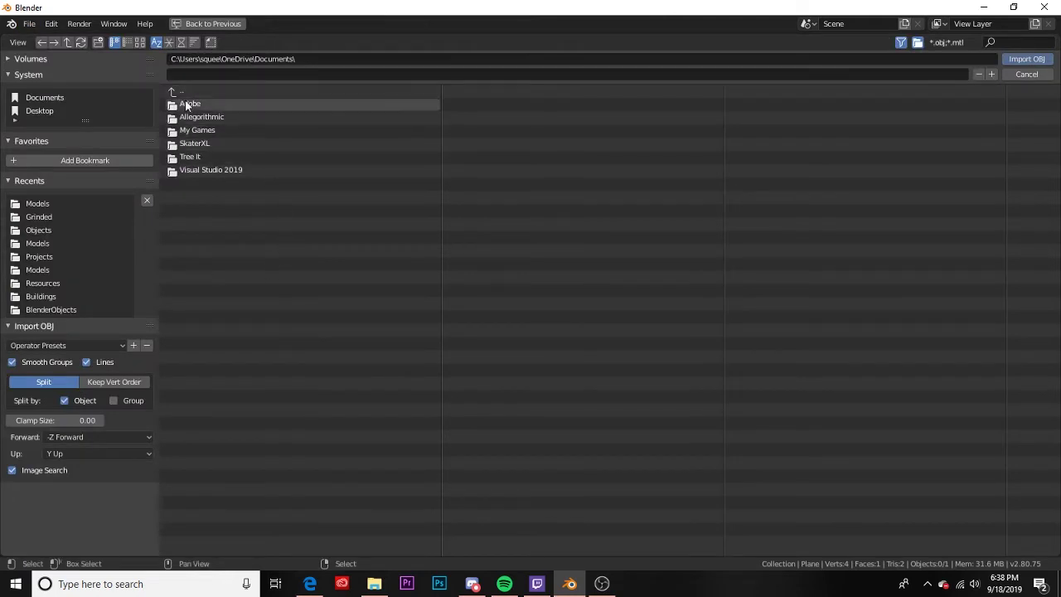
pyautogui.click(25, 59)
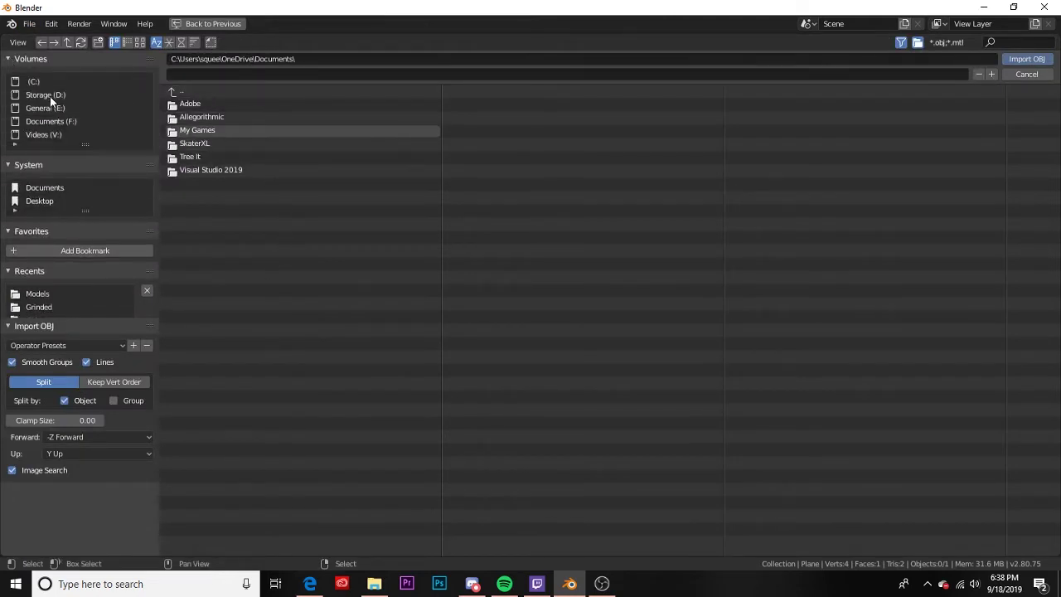
pyautogui.click(47, 108)
pyautogui.click(209, 208)
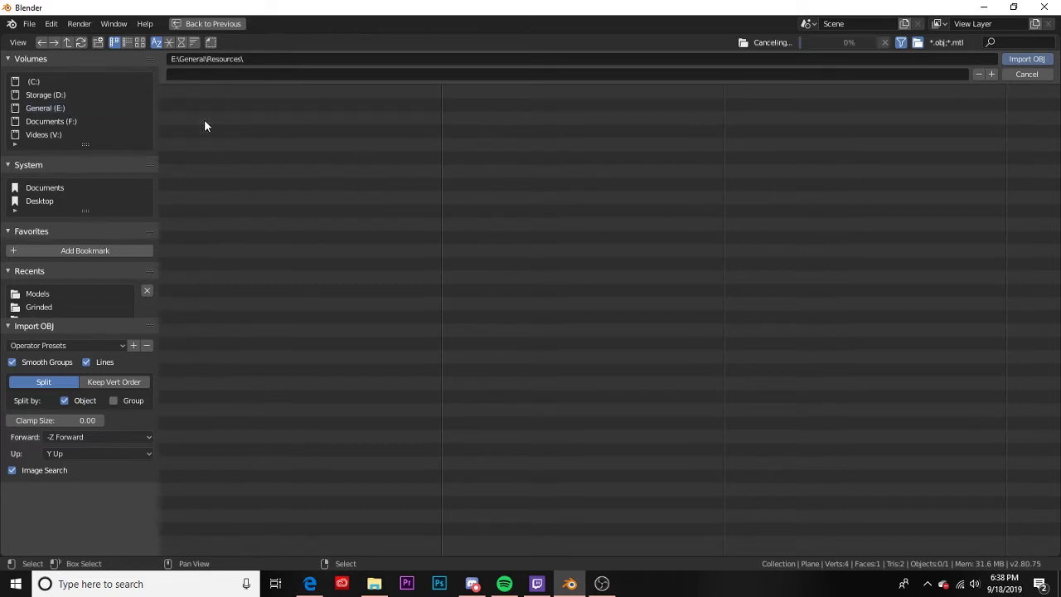
pyautogui.click(203, 129)
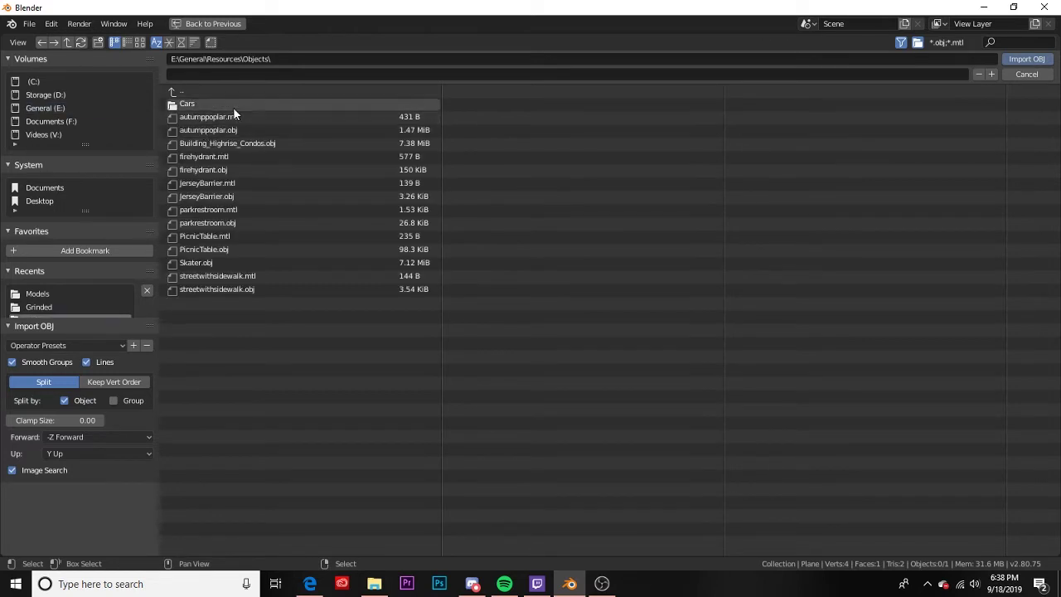
pyautogui.click(217, 262)
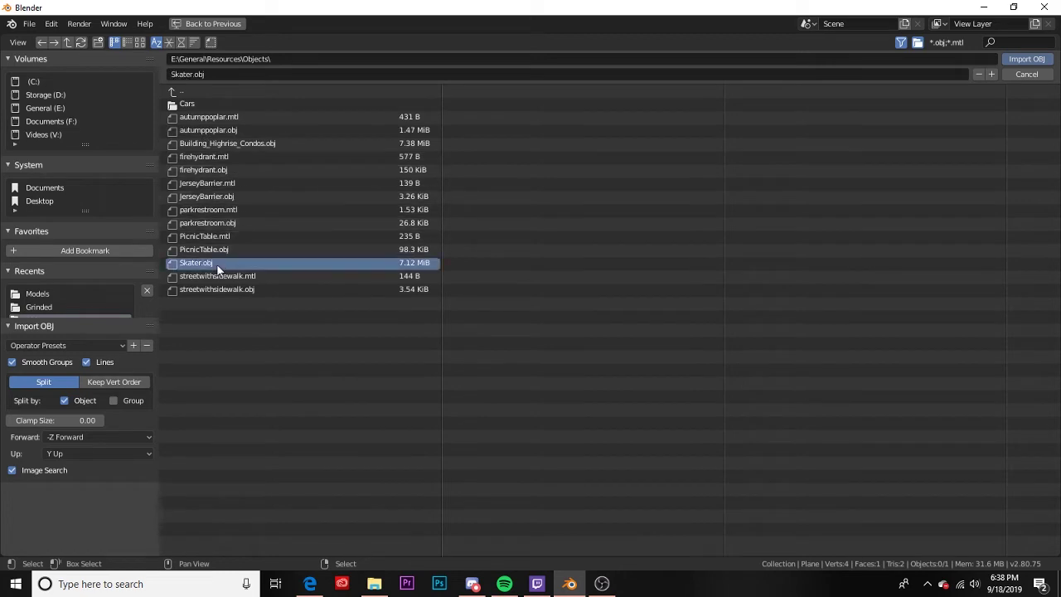
pyautogui.click(1026, 59)
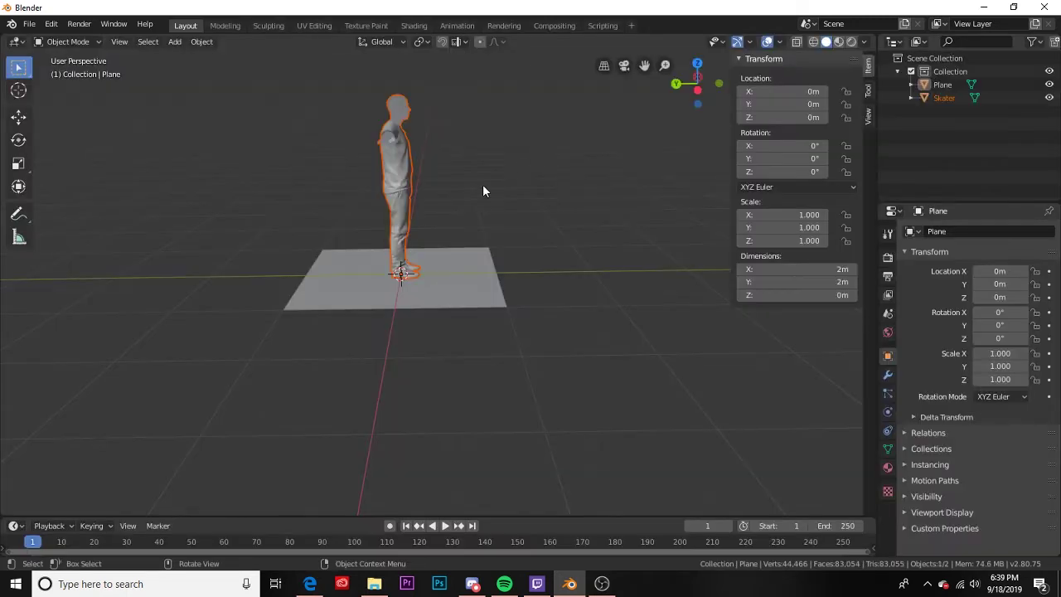
# Select the ground plane and put it in Edit Mode
pyautogui.moveTo(483, 184); pyautogui.dragTo(475, 273, button='middle')
pyautogui.click(490, 299)
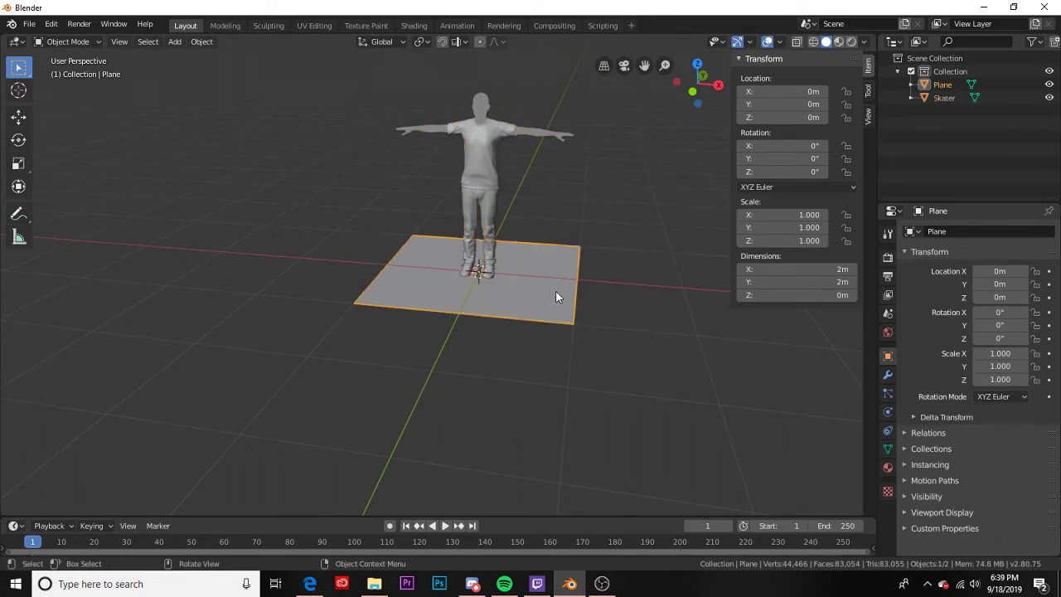
pyautogui.press('Tab')
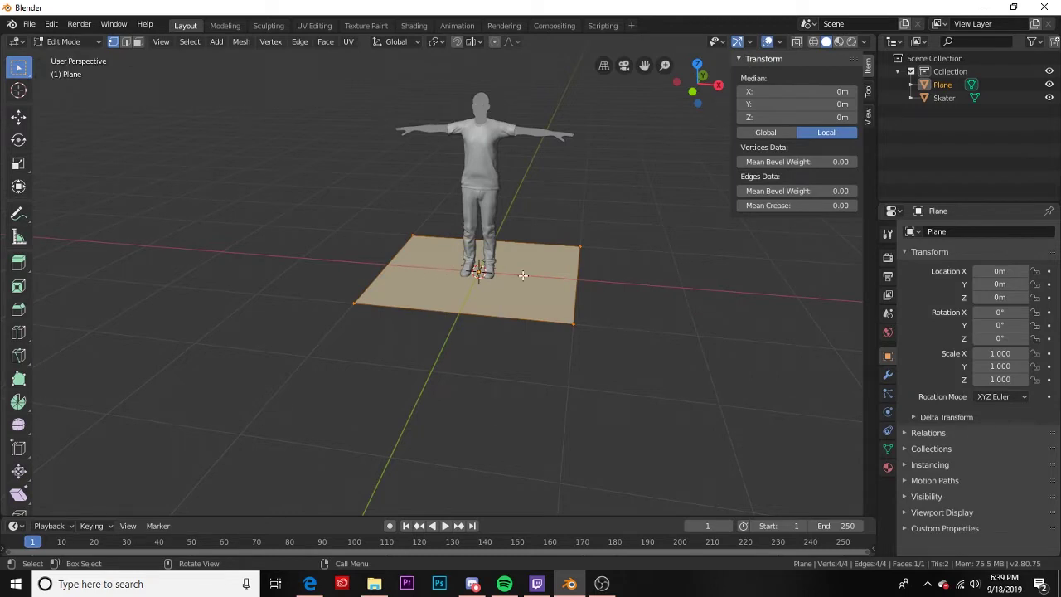
pyautogui.click(64, 42)
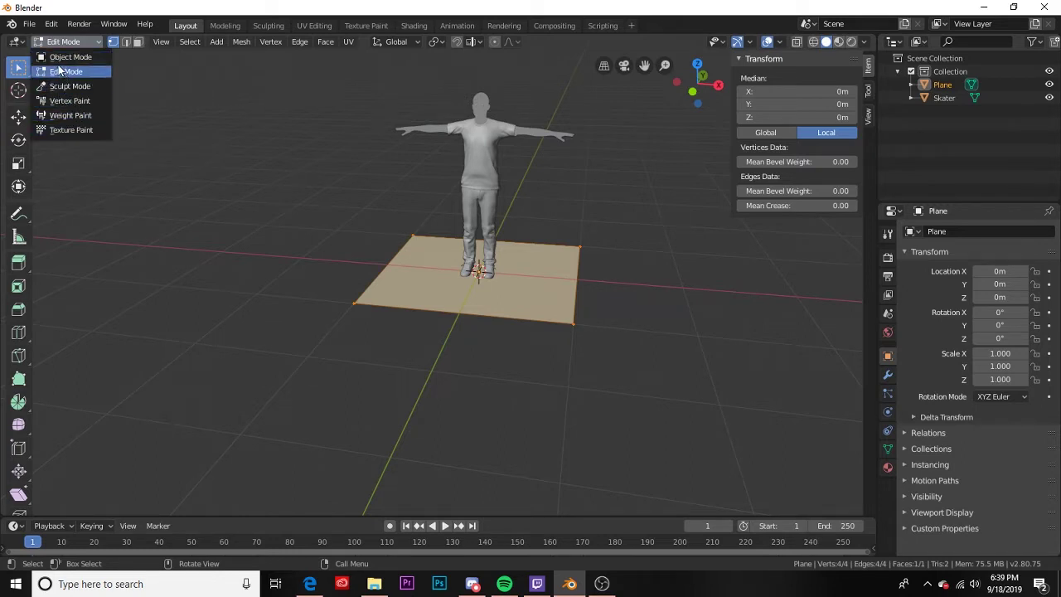
pyautogui.click(55, 60)
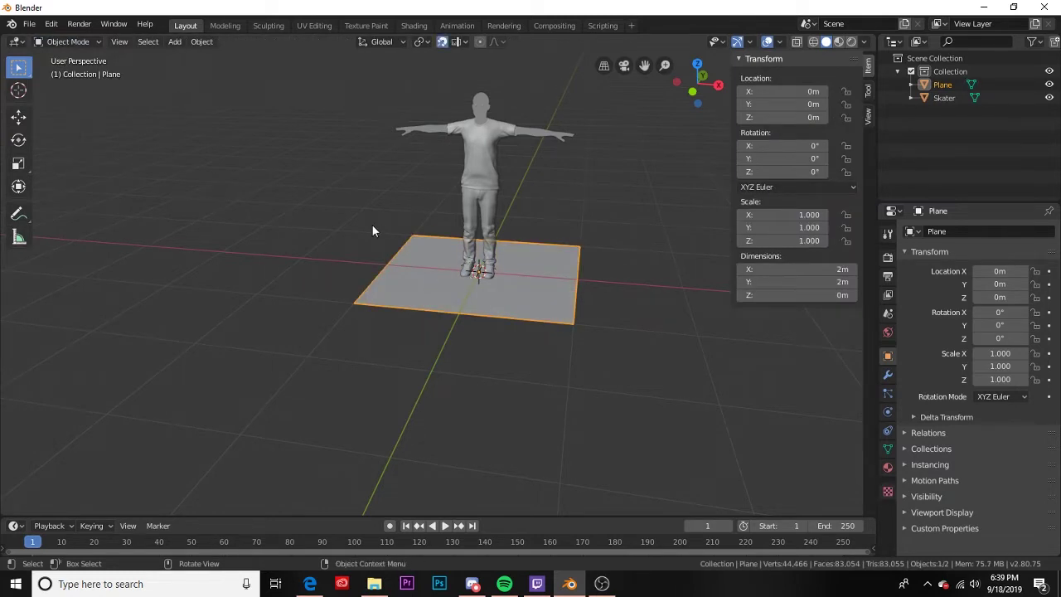
pyautogui.hotkey('ctrl', 'Tab')
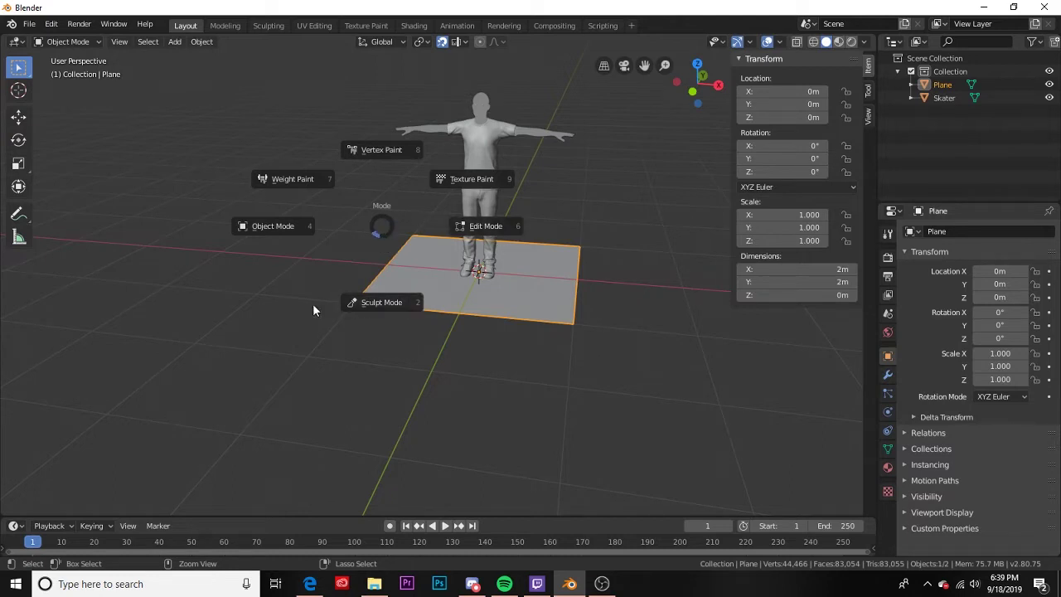
pyautogui.click(286, 229)
pyautogui.press('Tab')
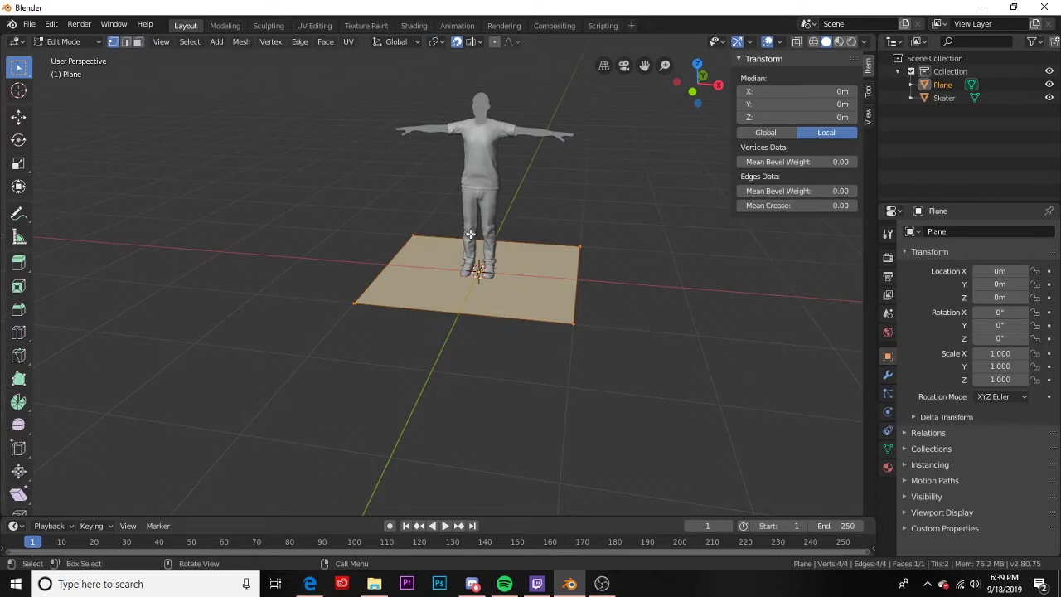
pyautogui.moveTo(446, 244); pyautogui.dragTo(540, 274, button='middle')
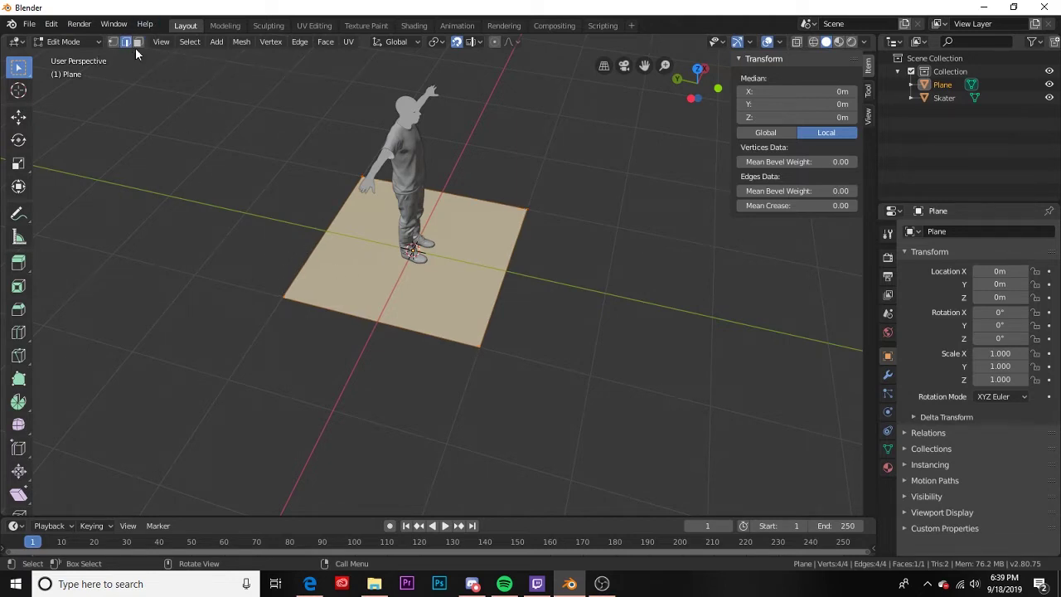
# Switch to face select mode and select the plane's face
pyautogui.hotkey('alt', 'a')
pyautogui.click(444, 282)
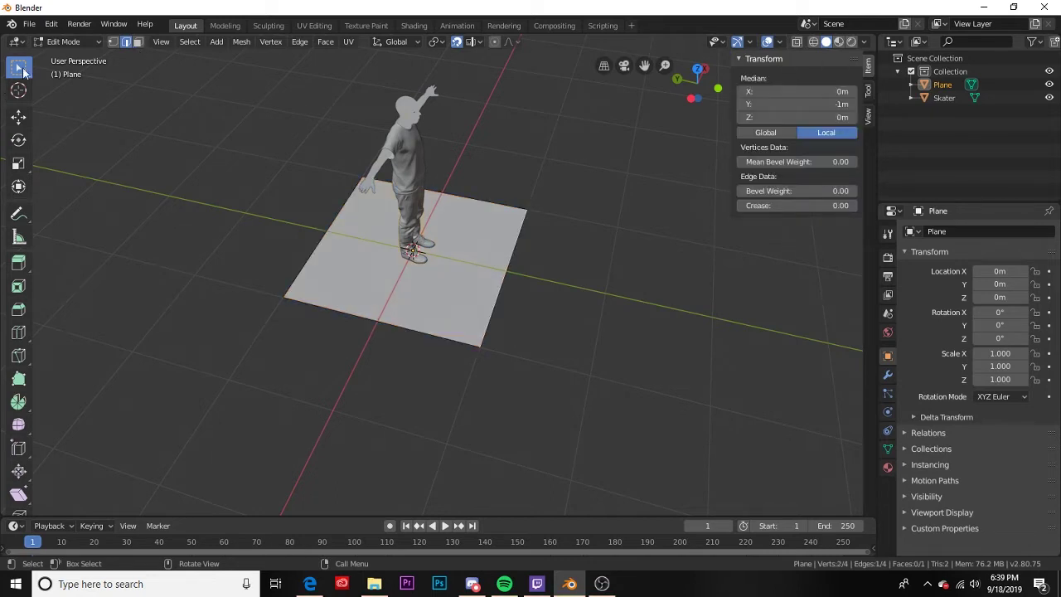
pyautogui.click(137, 41)
pyautogui.click(370, 233)
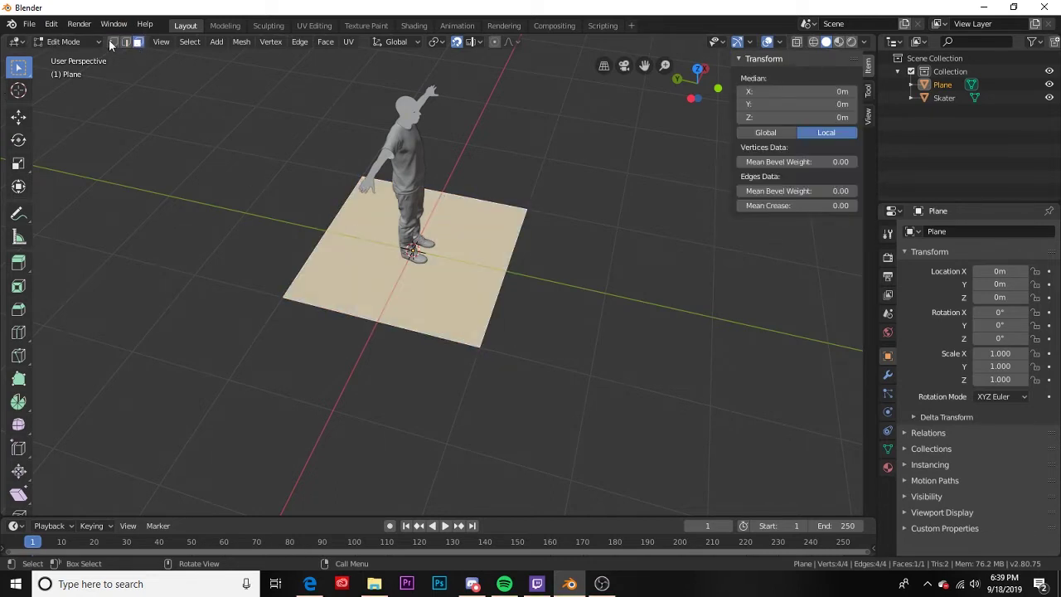
pyautogui.press('1')
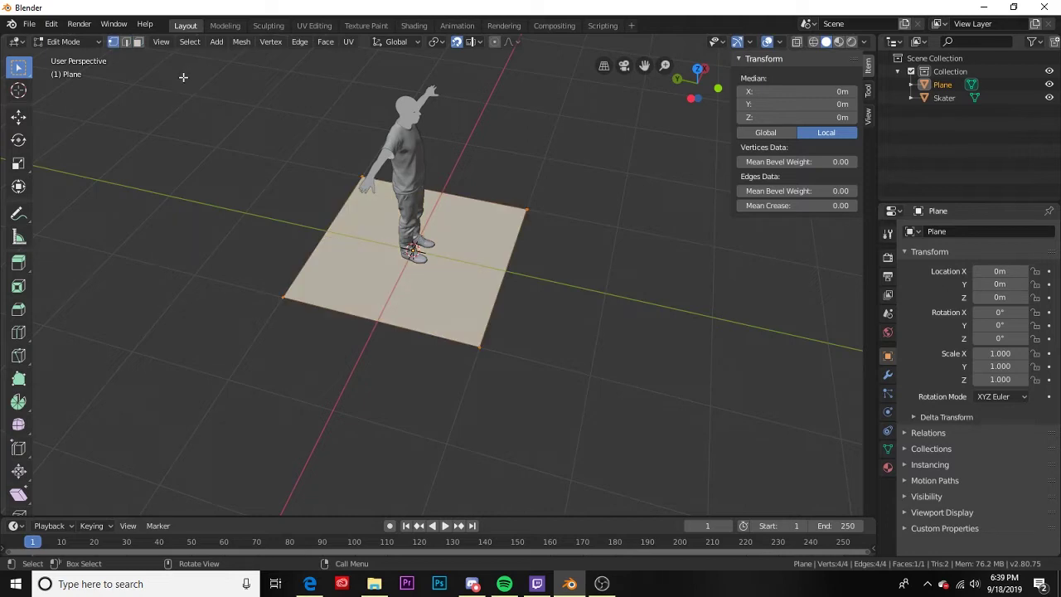
pyautogui.press('3')
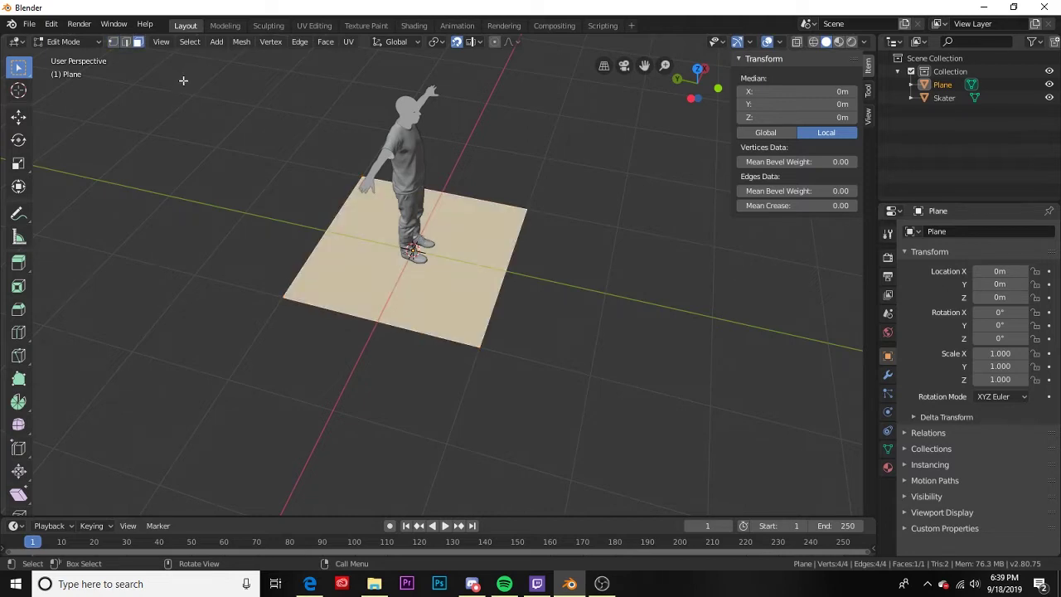
pyautogui.moveTo(437, 263)
pyautogui.mouseDown(button='middle')
pyautogui.moveTo(331, 260)
pyautogui.moveTo(395, 270)
pyautogui.moveTo(391, 228)
pyautogui.moveTo(446, 249)
pyautogui.moveTo(379, 208)
pyautogui.moveTo(440, 257)
pyautogui.mouseUp(button='middle')
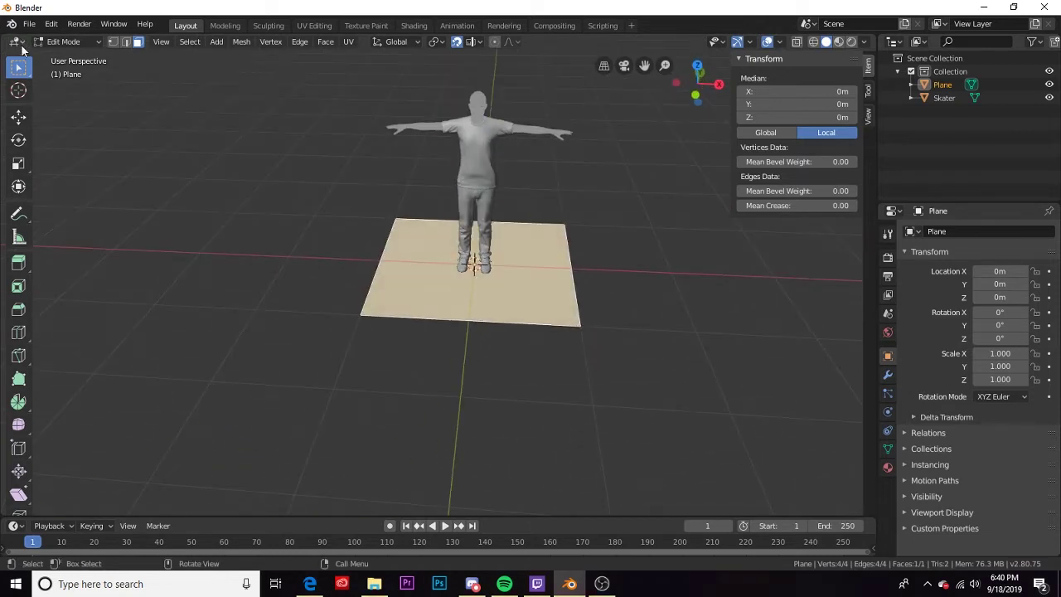
# Extrude the face upward into a block about 0.6 m tall
pyautogui.press('e')
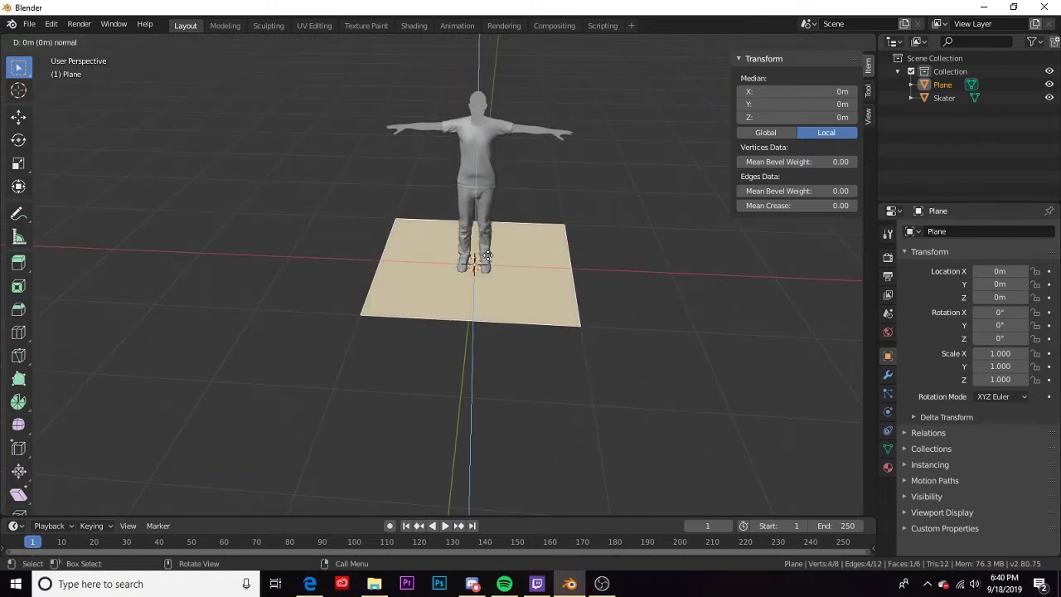
pyautogui.press('1')
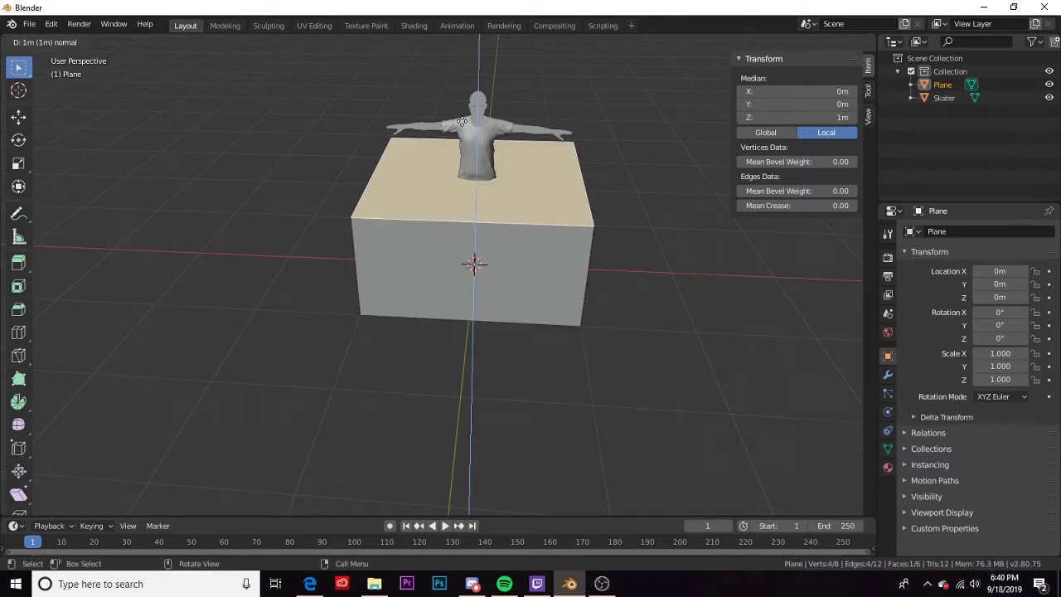
pyautogui.press('BackSpace')
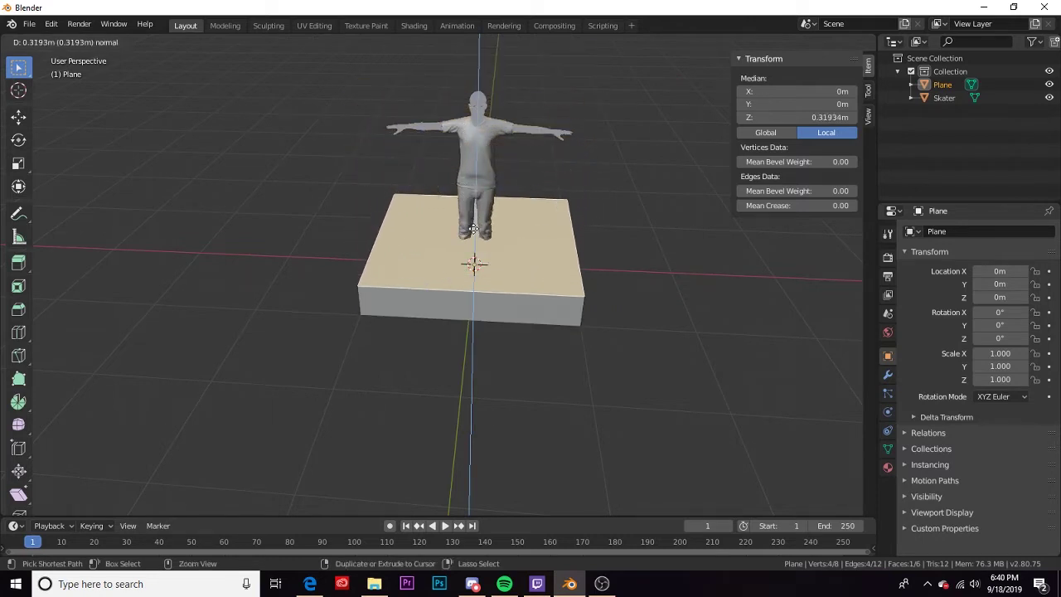
pyautogui.press('Escape')
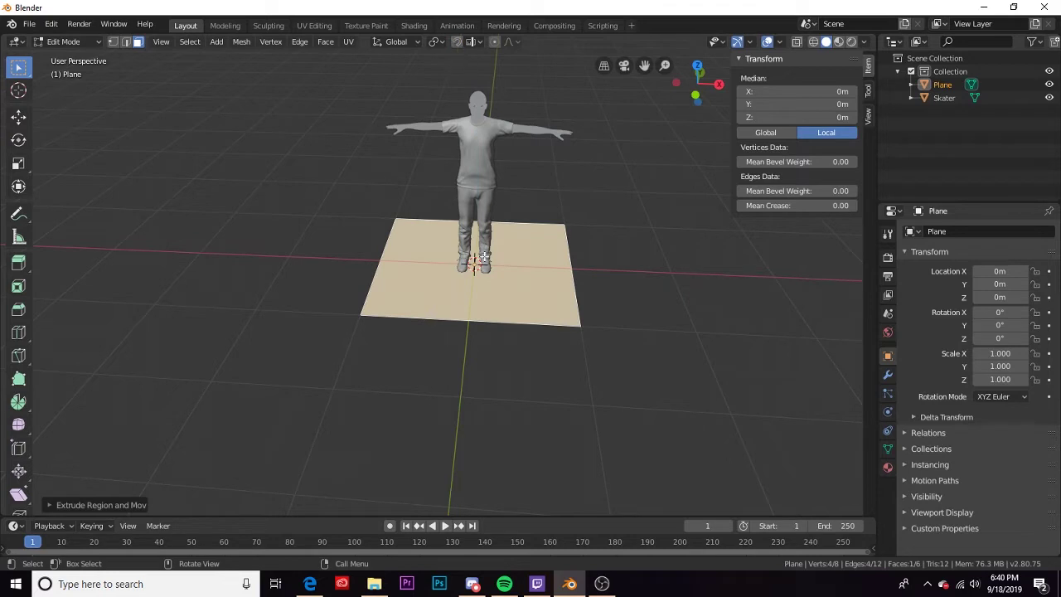
pyautogui.press('e')
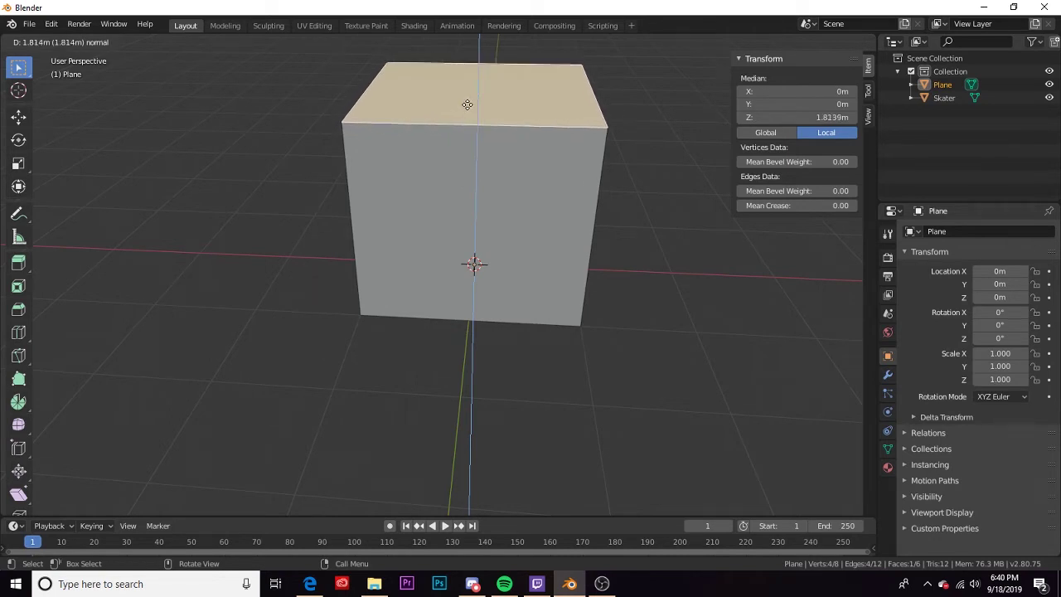
pyautogui.rightClick(468, 105)
pyautogui.moveTo(379, 281); pyautogui.dragTo(449, 242, button='middle')
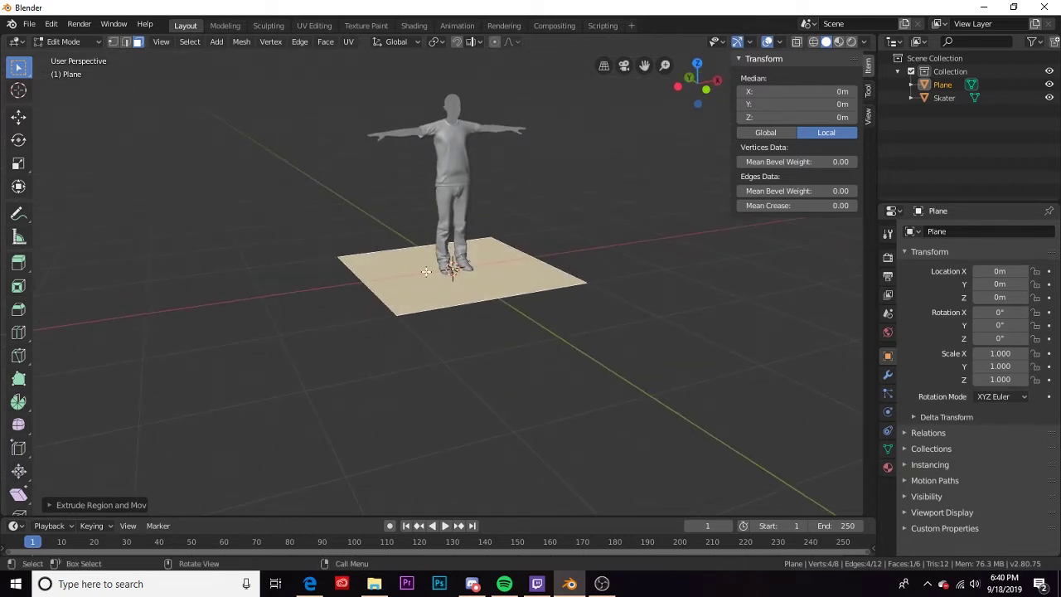
pyautogui.press('e')
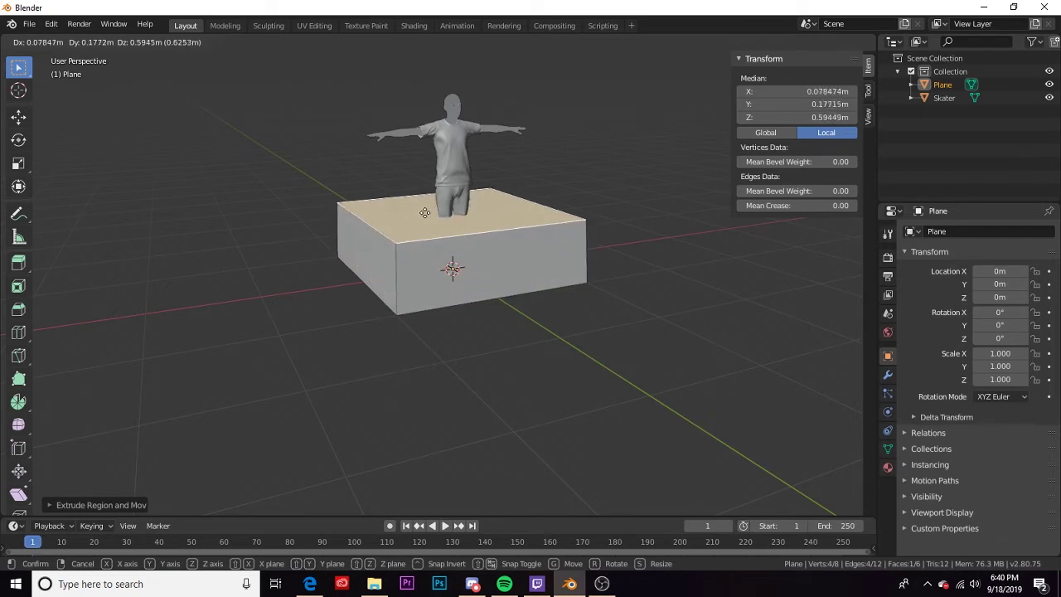
# Undo the extrusion and cancel a move, leaving the plane a flat 4-vertex face
pyautogui.click(425, 213)
pyautogui.scroll(-2, 489, 325)
pyautogui.hotkey('ctrl', 'z')
pyautogui.hotkey('ctrl', 'z')
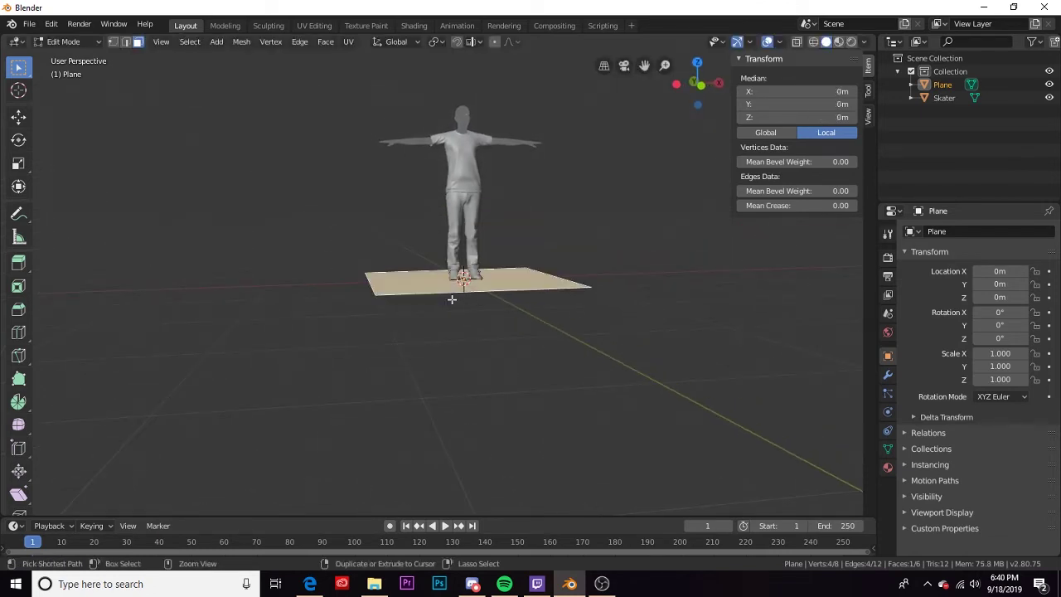
pyautogui.moveTo(484, 334); pyautogui.dragTo(470, 343, button='middle')
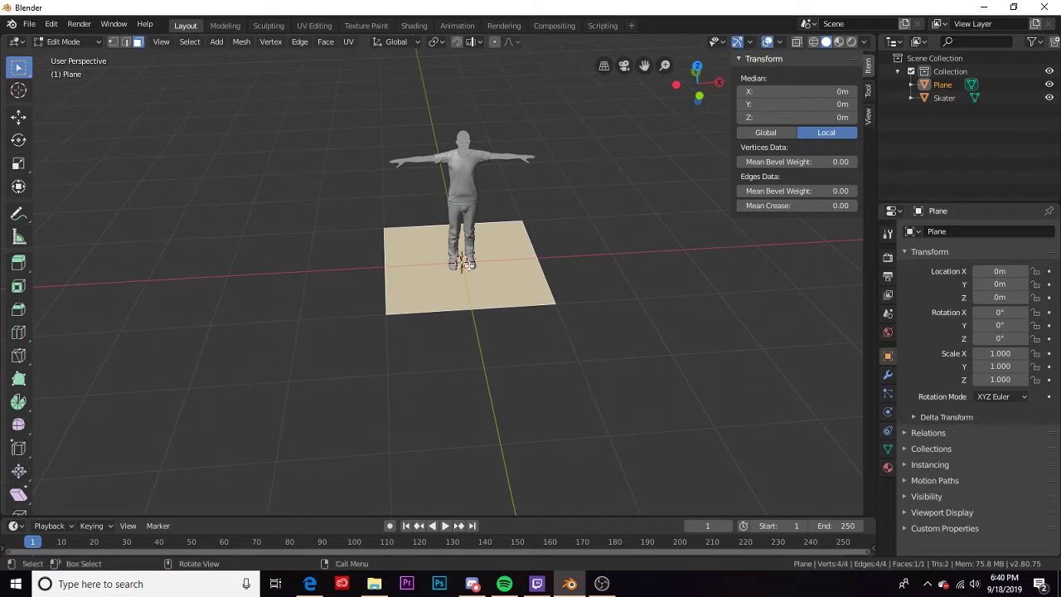
pyautogui.press('g')
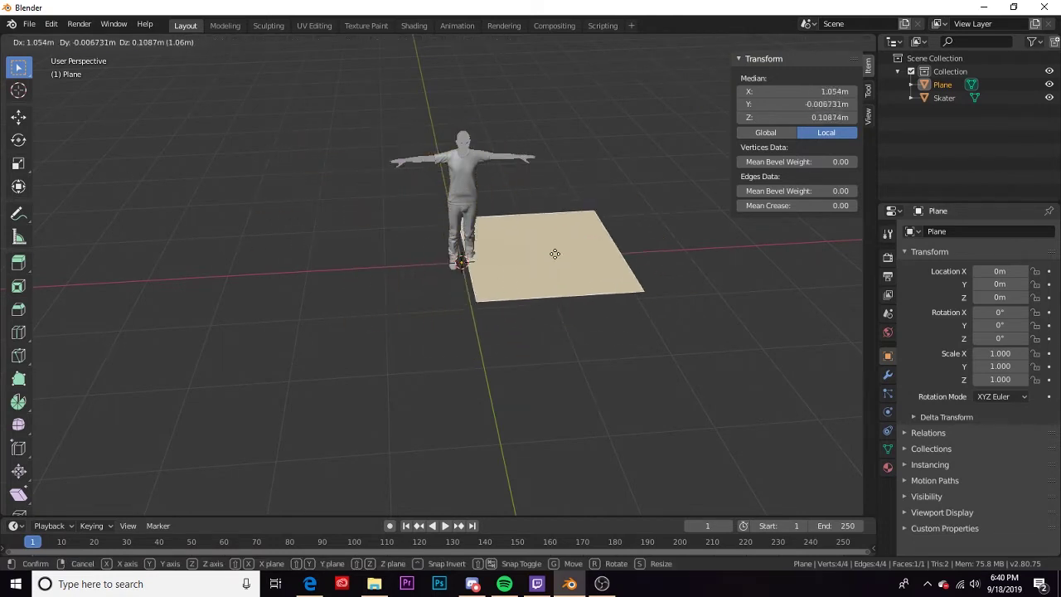
pyautogui.rightClick(517, 266)
pyautogui.moveTo(544, 311); pyautogui.dragTo(410, 305, button='middle')
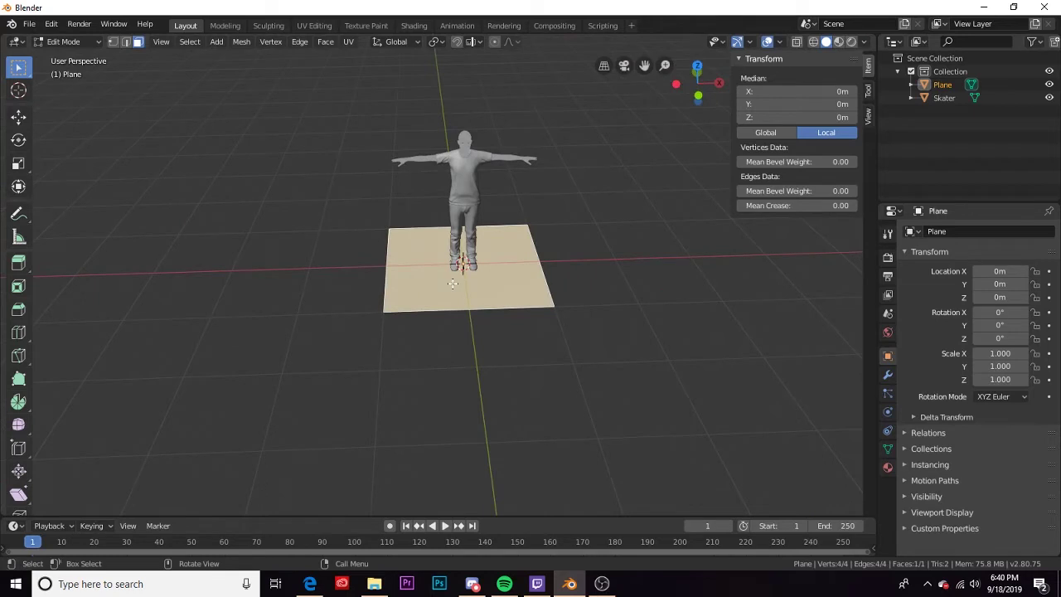
# Return to Object Mode and move the Skater along X to about 2.87 m
pyautogui.press('Tab')
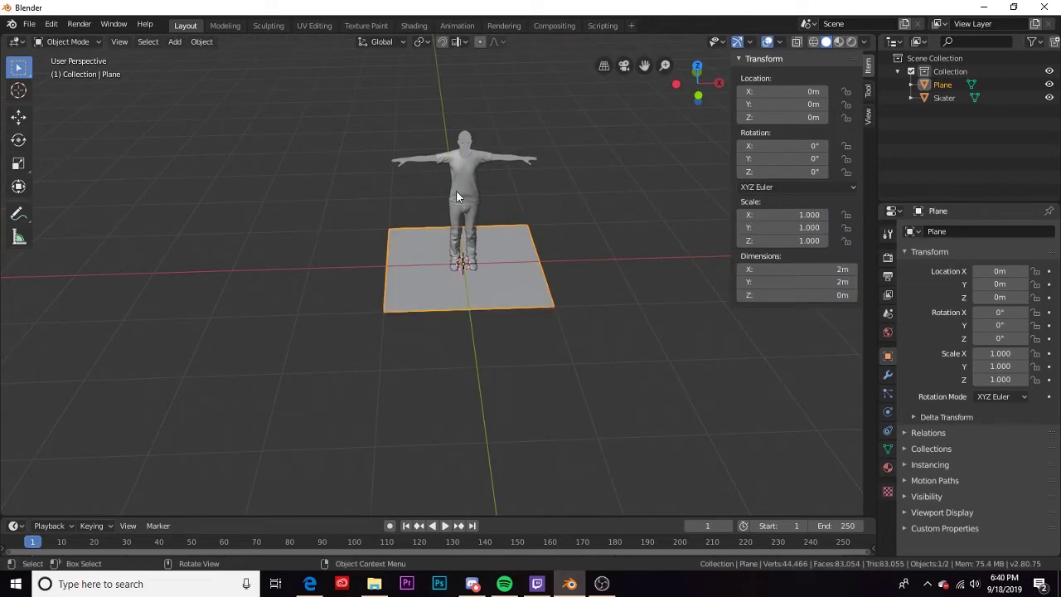
pyautogui.click(458, 190)
pyautogui.moveTo(457, 190); pyautogui.dragTo(447, 178, button='middle')
pyautogui.press('g')
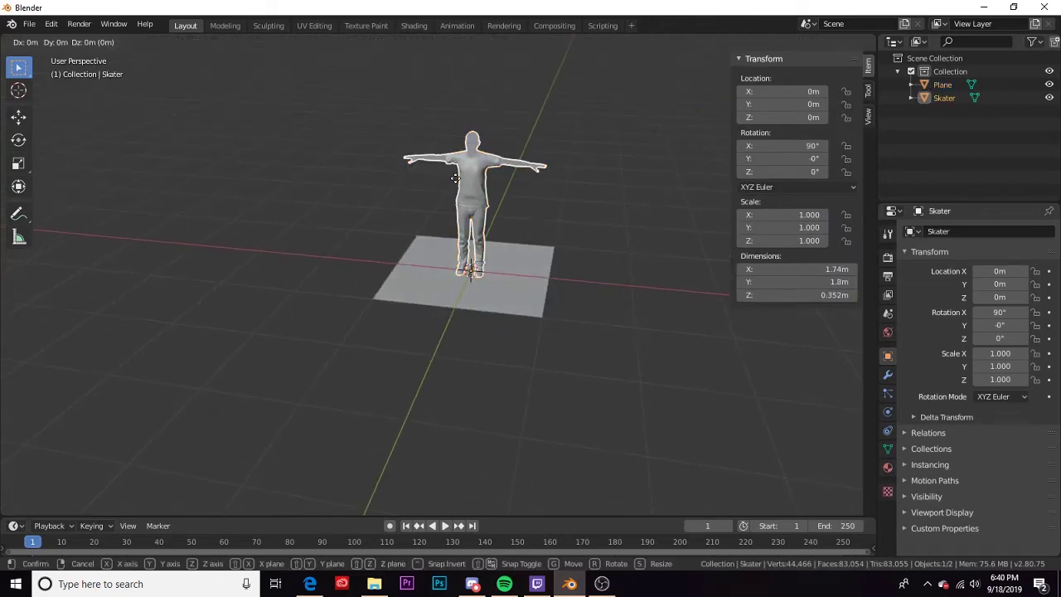
pyautogui.press('z')
pyautogui.press('x')
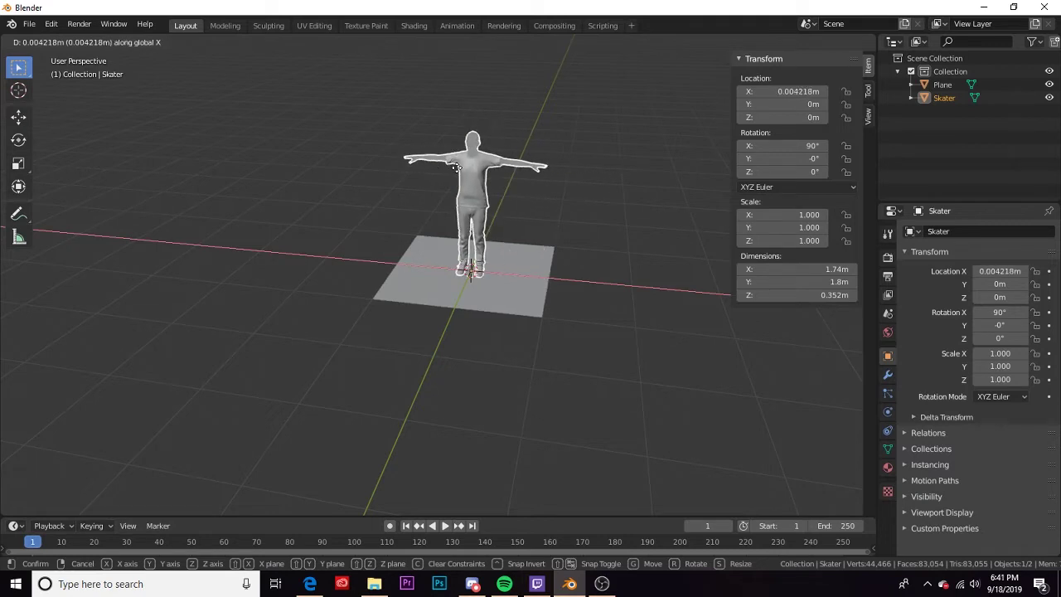
pyautogui.press('z')
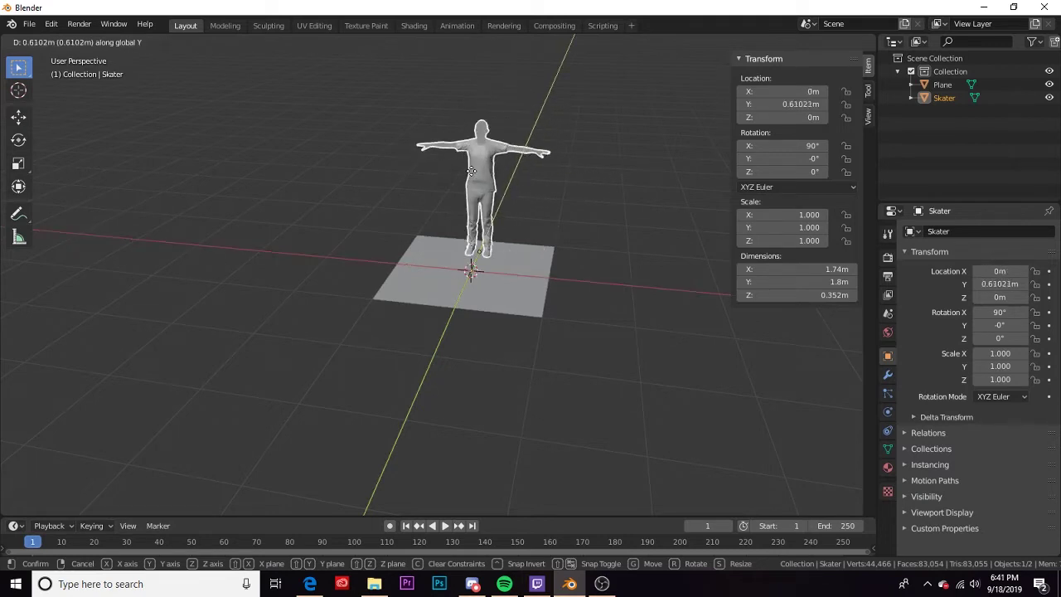
pyautogui.press('x')
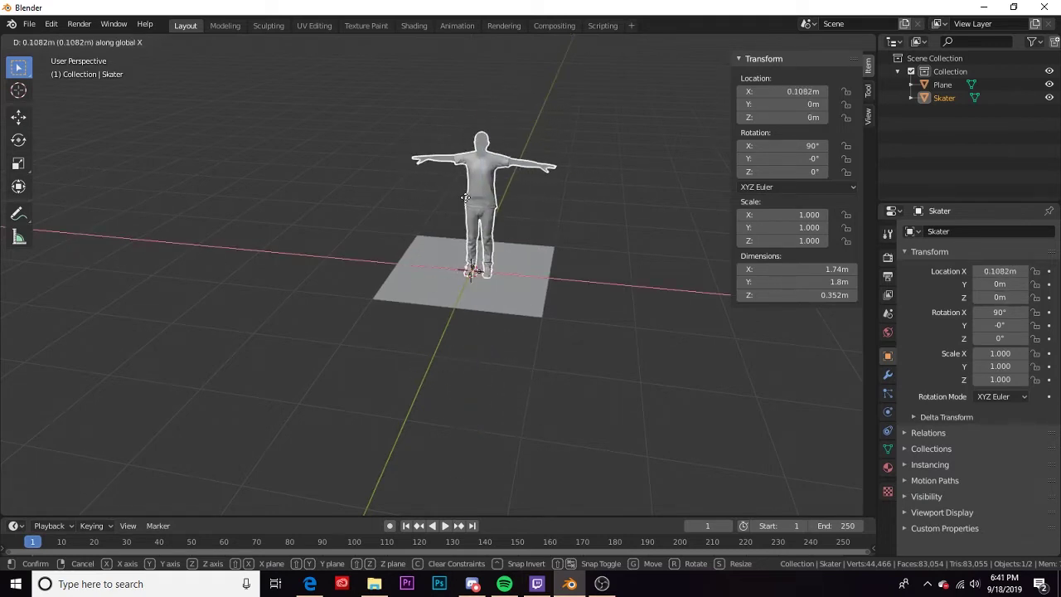
pyautogui.click(647, 299)
# Select the ground plane and enter Edit Mode
pyautogui.moveTo(642, 310); pyautogui.dragTo(348, 280, button='middle')
pyautogui.click(348, 280)
pyautogui.moveTo(343, 323); pyautogui.dragTo(379, 280, button='middle')
pyautogui.press('Tab')
pyautogui.moveTo(273, 301); pyautogui.dragTo(410, 304, button='middle')
# In edge select mode, try sliding one plane edge along X, then cancel
pyautogui.press('2')
pyautogui.click(427, 288)
pyautogui.press('g')
pyautogui.press('x')
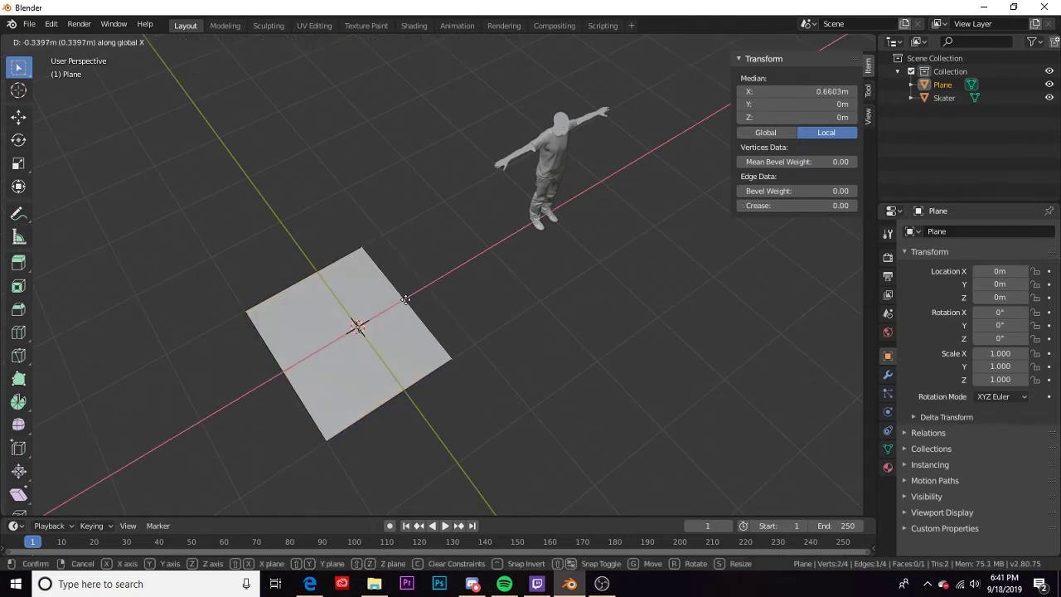
pyautogui.rightClick(386, 334)
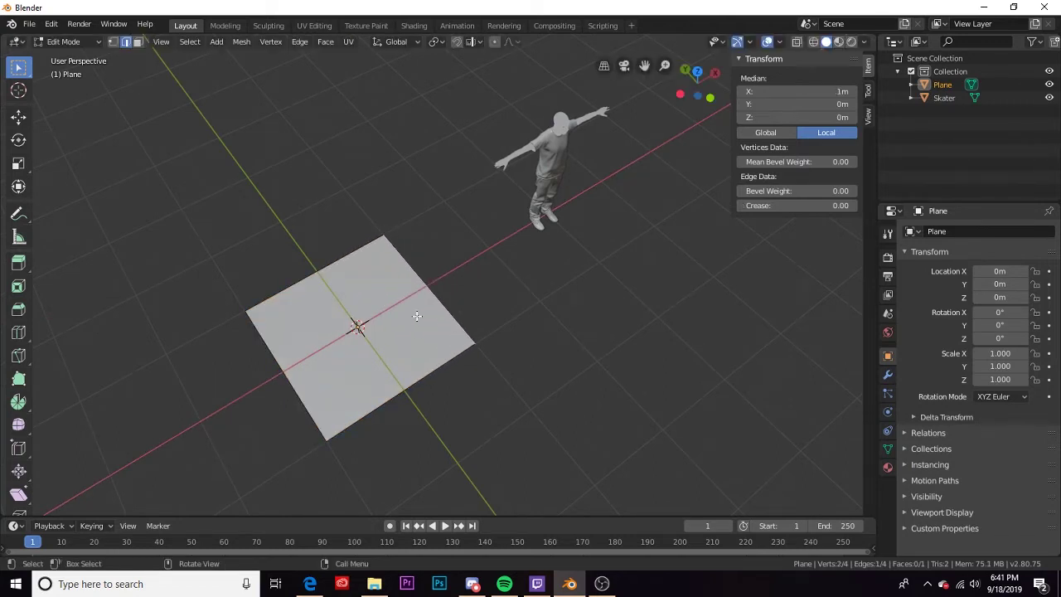
pyautogui.moveTo(387, 335); pyautogui.dragTo(361, 308, button='middle')
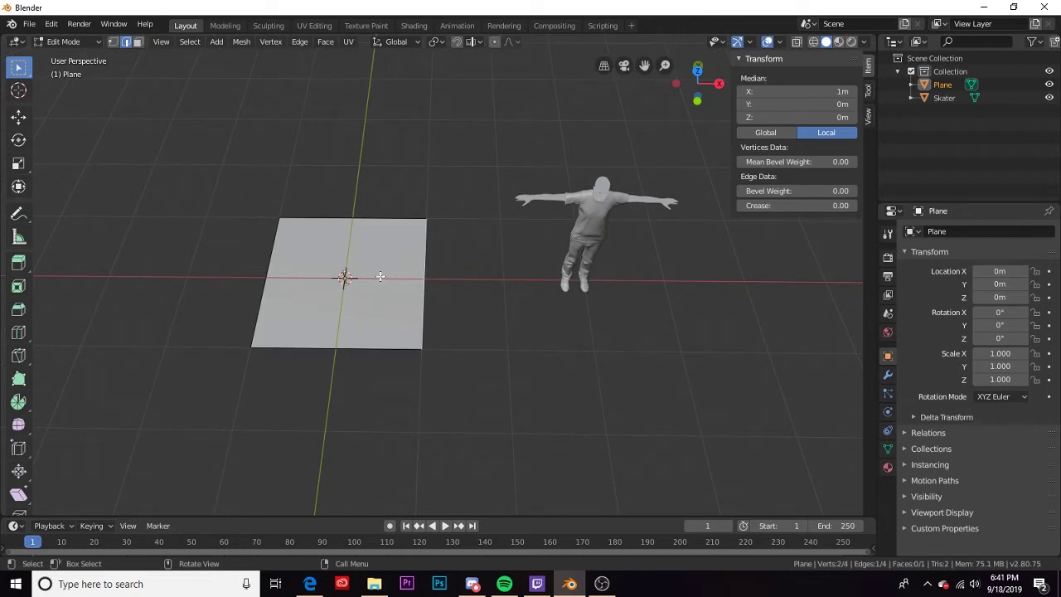
# Select the whole plane mesh and scale it along X twice, keeping it 2 m by 2 m
pyautogui.press('a')
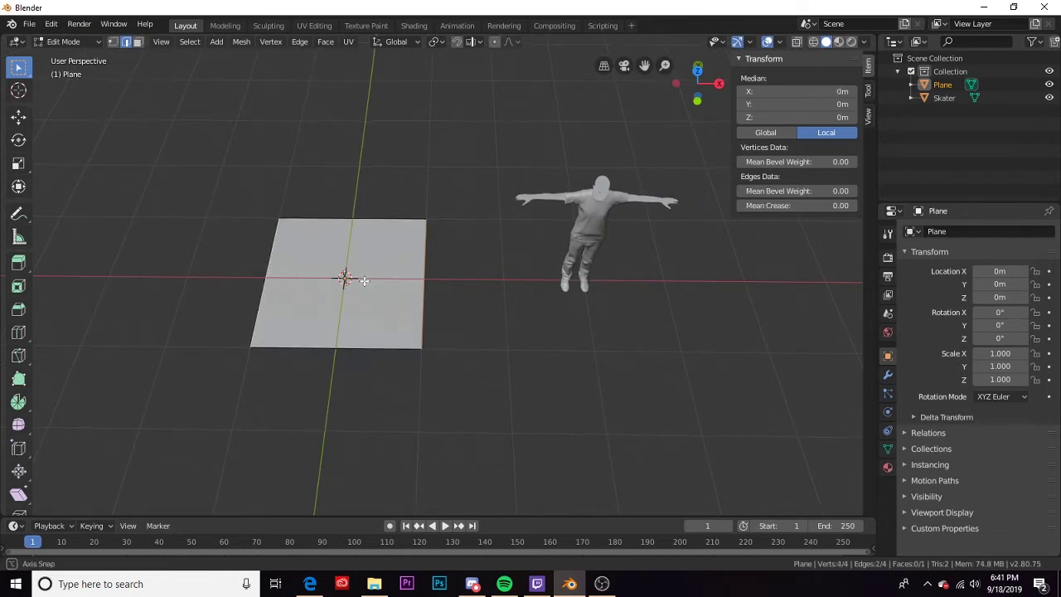
pyautogui.moveTo(346, 279); pyautogui.dragTo(386, 243, button='middle')
pyautogui.press('s')
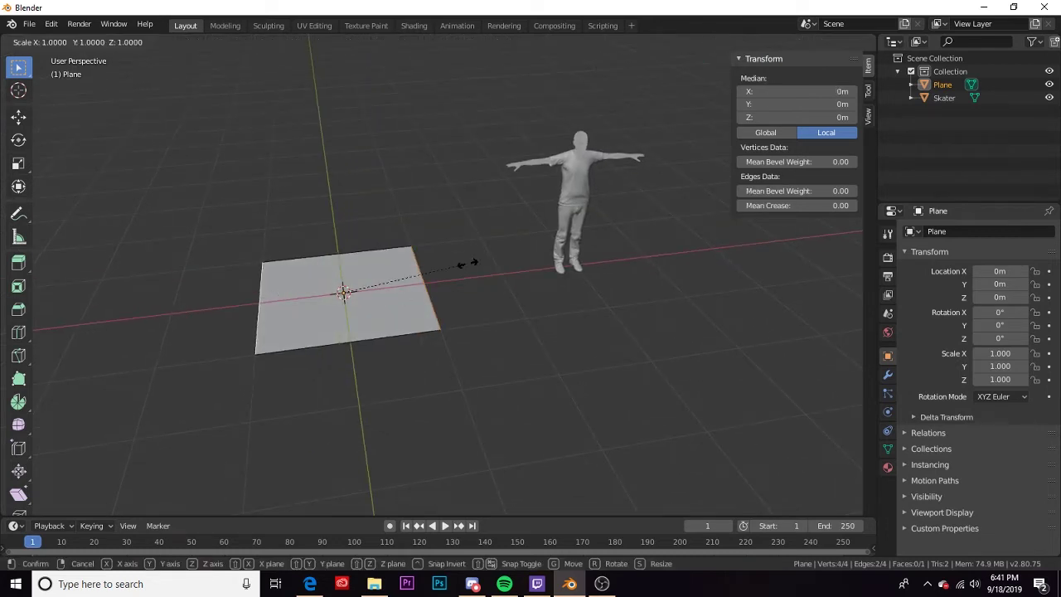
pyautogui.press('x')
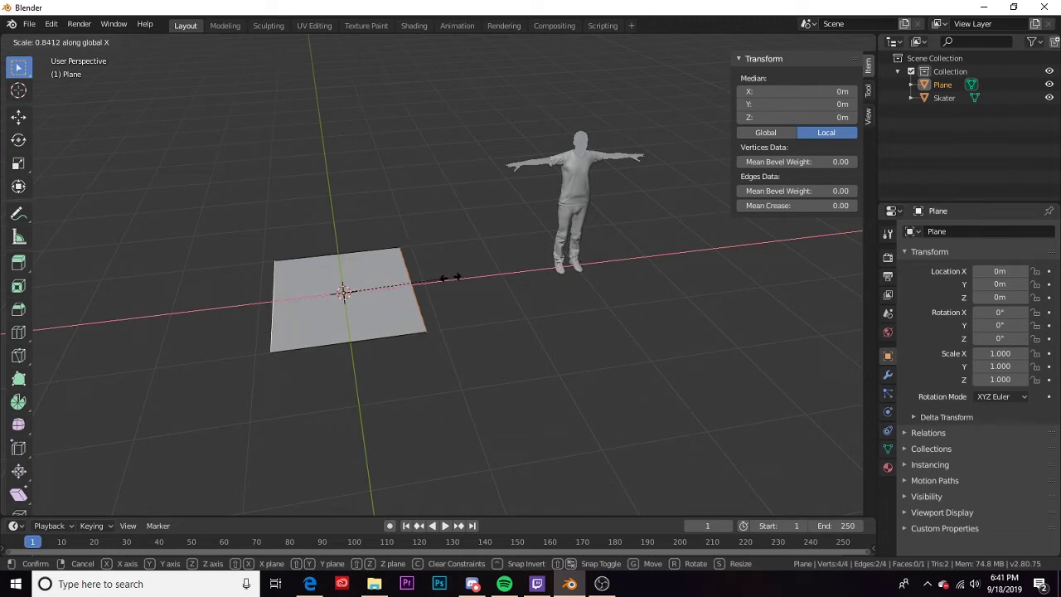
pyautogui.click(415, 286)
pyautogui.press('s')
pyautogui.press('x')
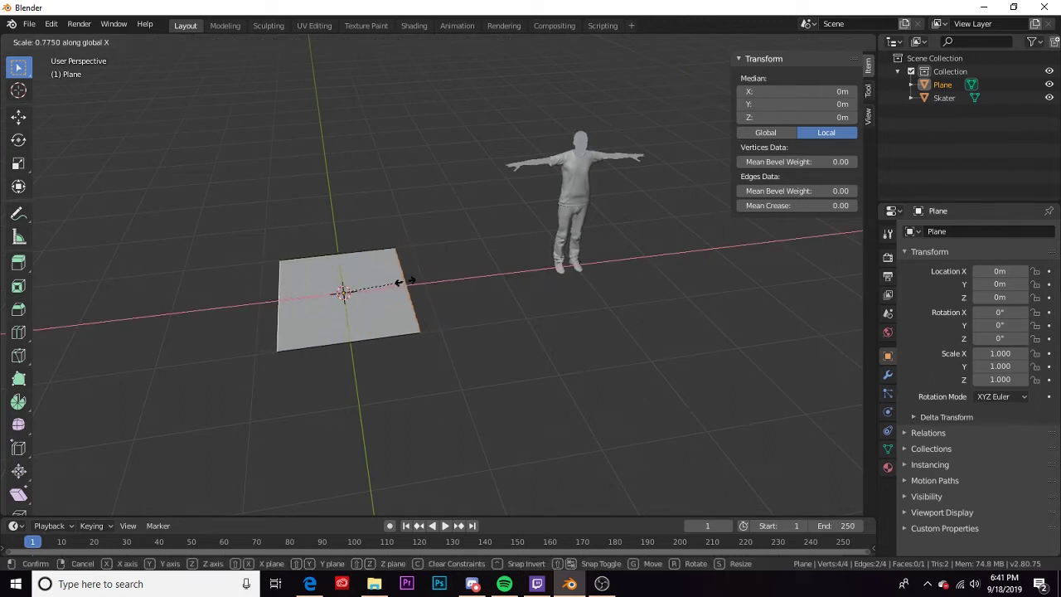
pyautogui.click(406, 286)
pyautogui.moveTo(248, 422); pyautogui.dragTo(280, 375, button='middle')
# In Object Mode, set the plane's Y dimension to 3 m in the Item panel
pyautogui.press('Tab')
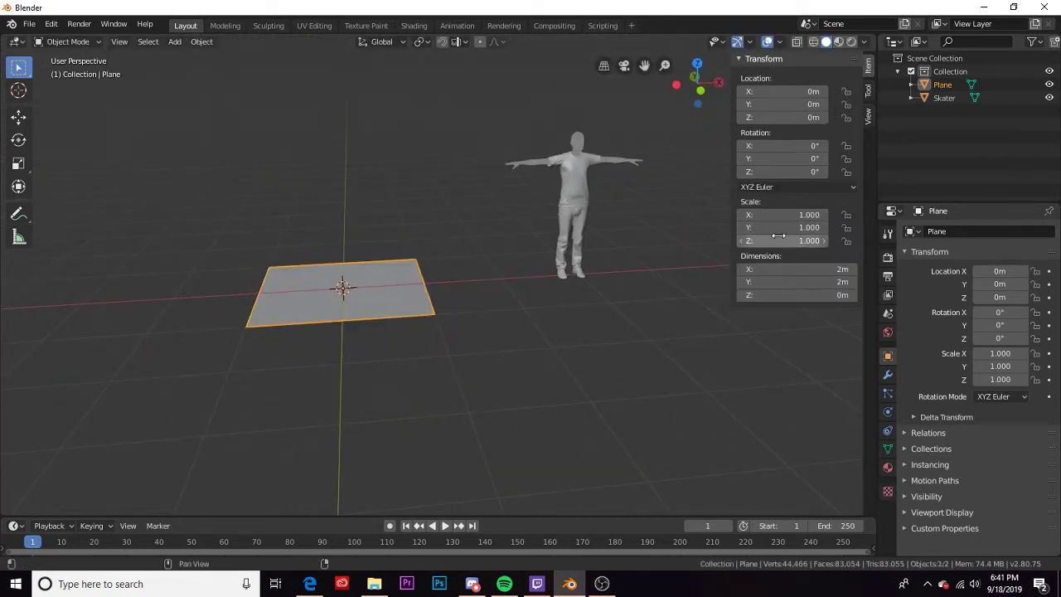
pyautogui.click(813, 282)
pyautogui.write('1.3')
pyautogui.press('Return')
pyautogui.moveTo(813, 282); pyautogui.dragTo(807, 256)
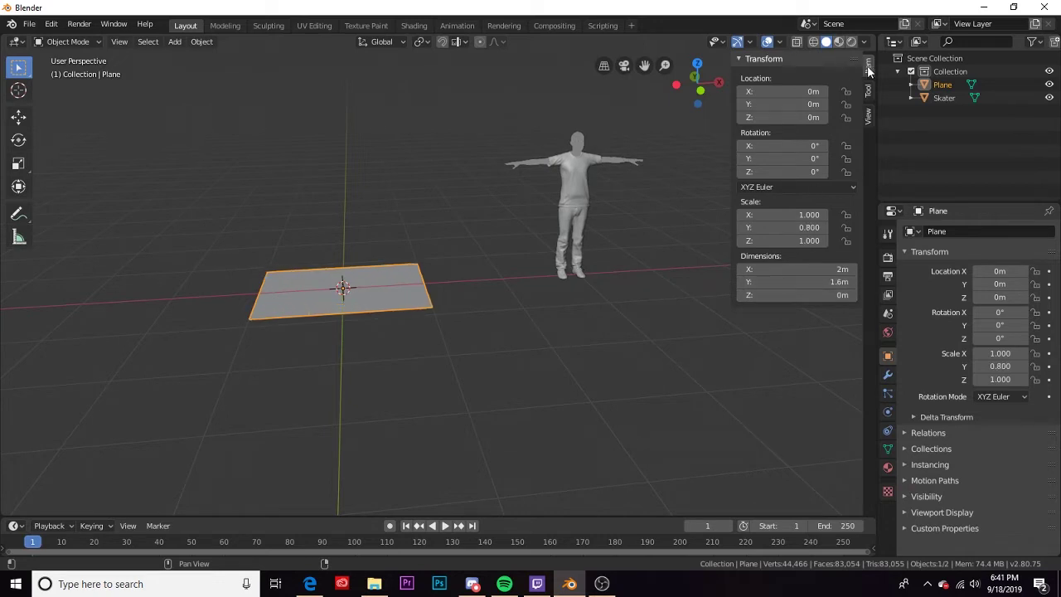
pyautogui.click(813, 282)
pyautogui.write('3.6')
pyautogui.press('Return')
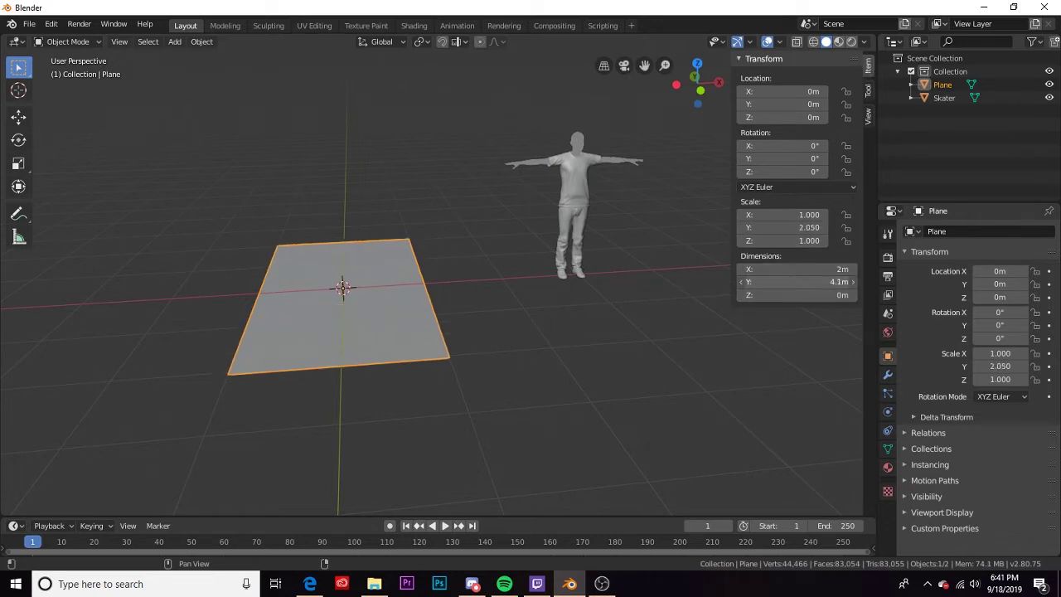
pyautogui.moveTo(777, 285); pyautogui.dragTo(812, 284)
pyautogui.click(777, 284)
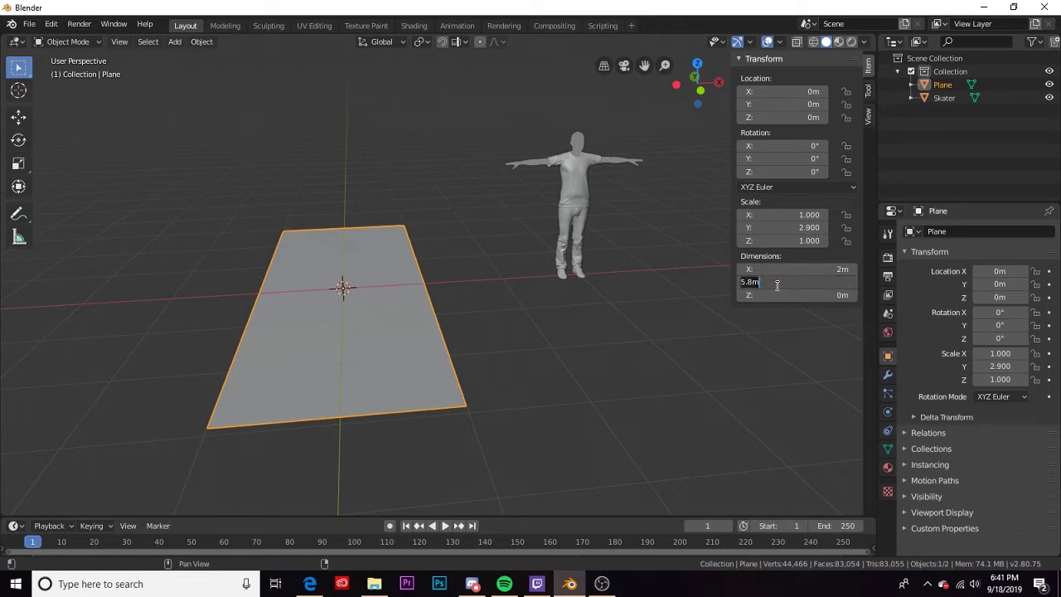
pyautogui.write('3')
pyautogui.press('Return')
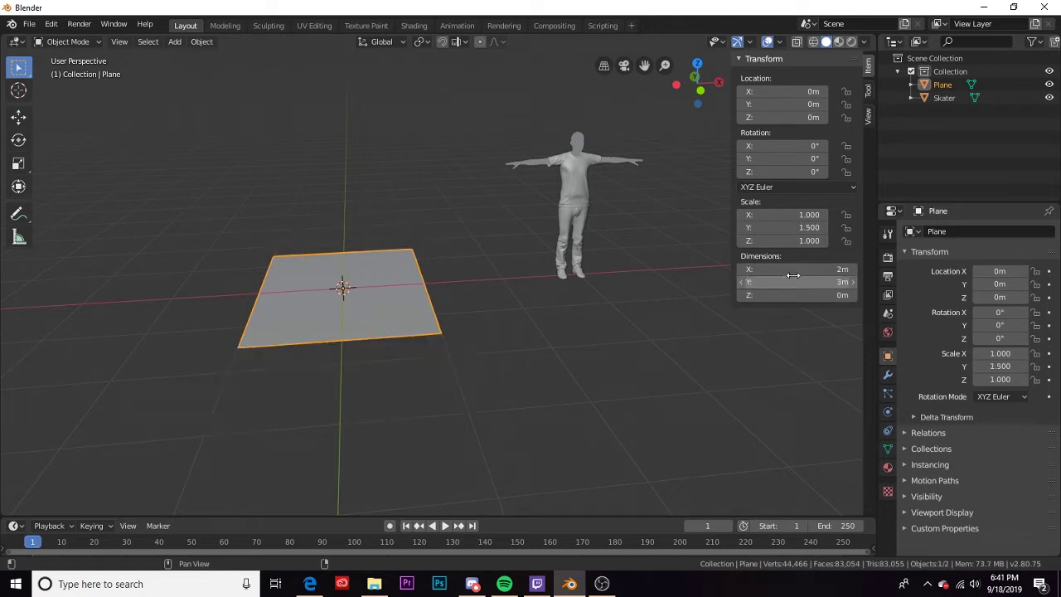
# Set the plane's X dimension to 1 m
pyautogui.click(805, 264)
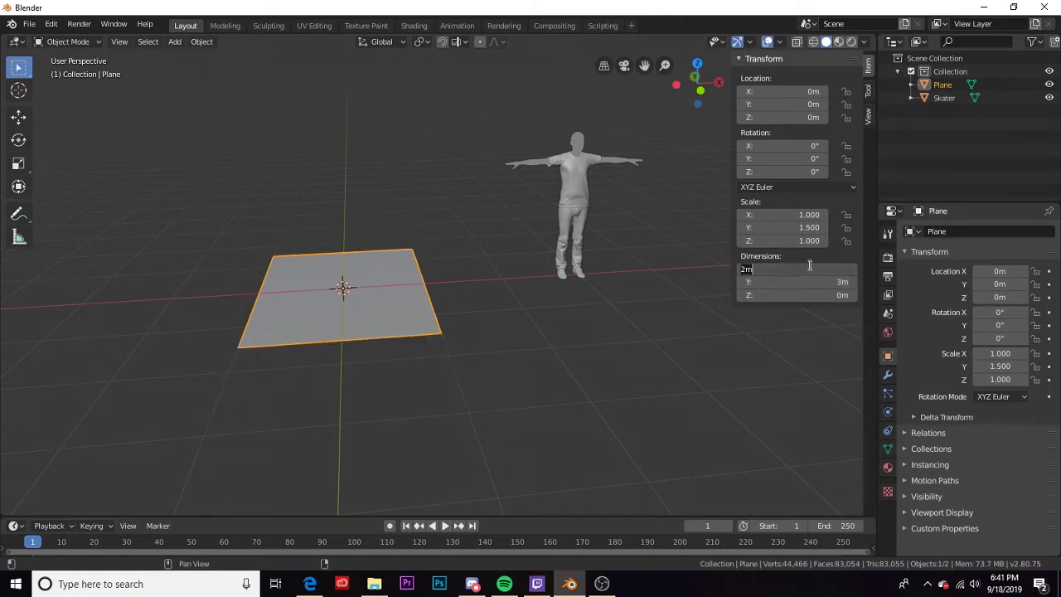
pyautogui.write('1')
pyautogui.press('Return')
pyautogui.moveTo(432, 313); pyautogui.dragTo(365, 319, button='middle')
# Select the whole plane mesh in Edit Mode and extrude it 0.5 m upward
pyautogui.press('Tab')
pyautogui.hotkey('alt', 'a')
pyautogui.press('a')
pyautogui.write('e')
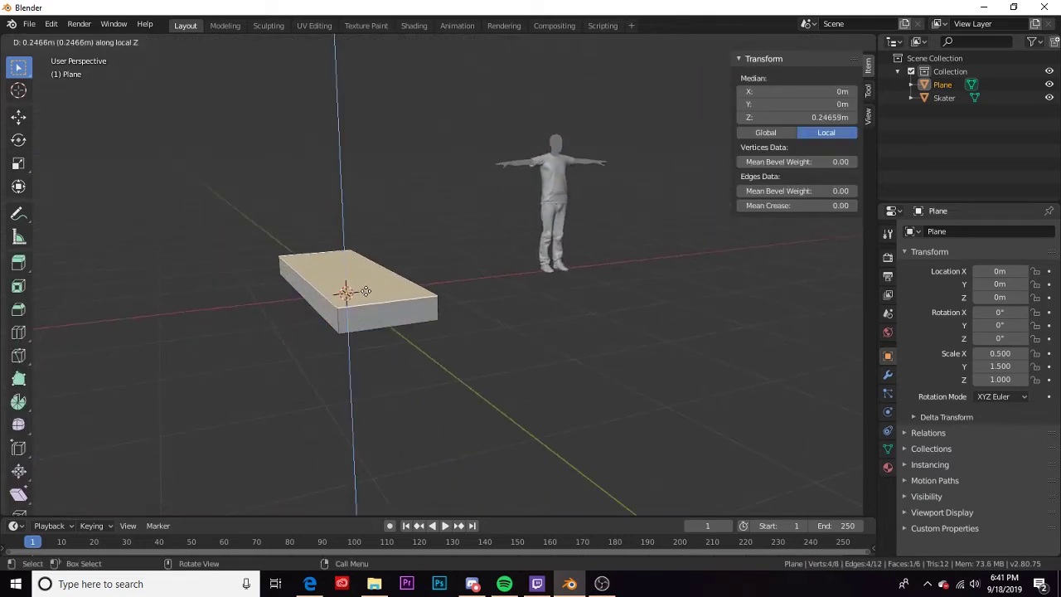
pyautogui.write('0.5')
pyautogui.press('Return')
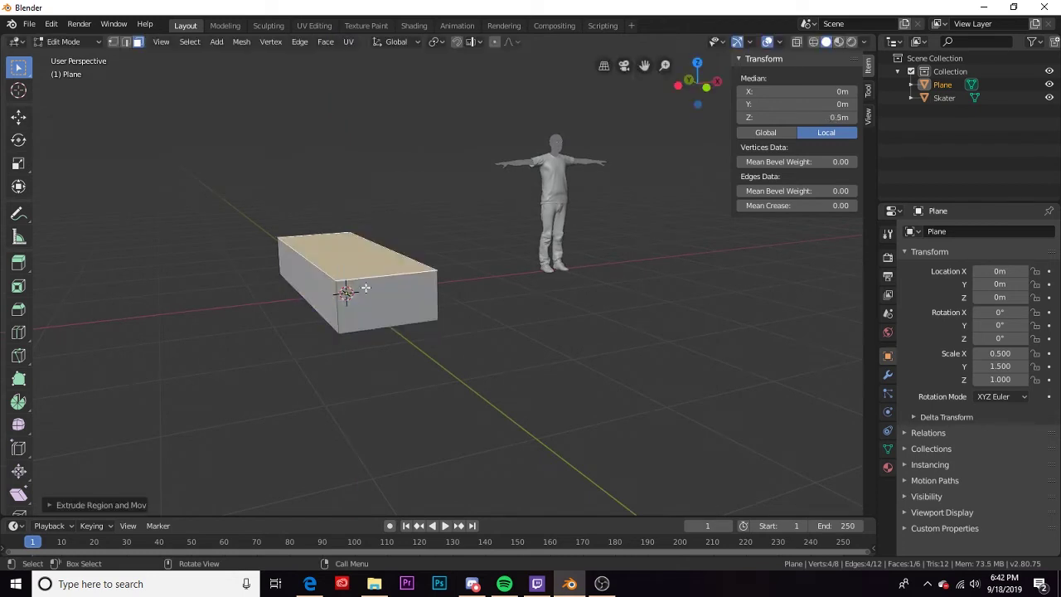
pyautogui.moveTo(201, 328); pyautogui.dragTo(245, 348, button='middle')
# In Edge, open the Skater XL stats spreadsheet from the SkaterXL Favorites folder
pyautogui.click(311, 584)
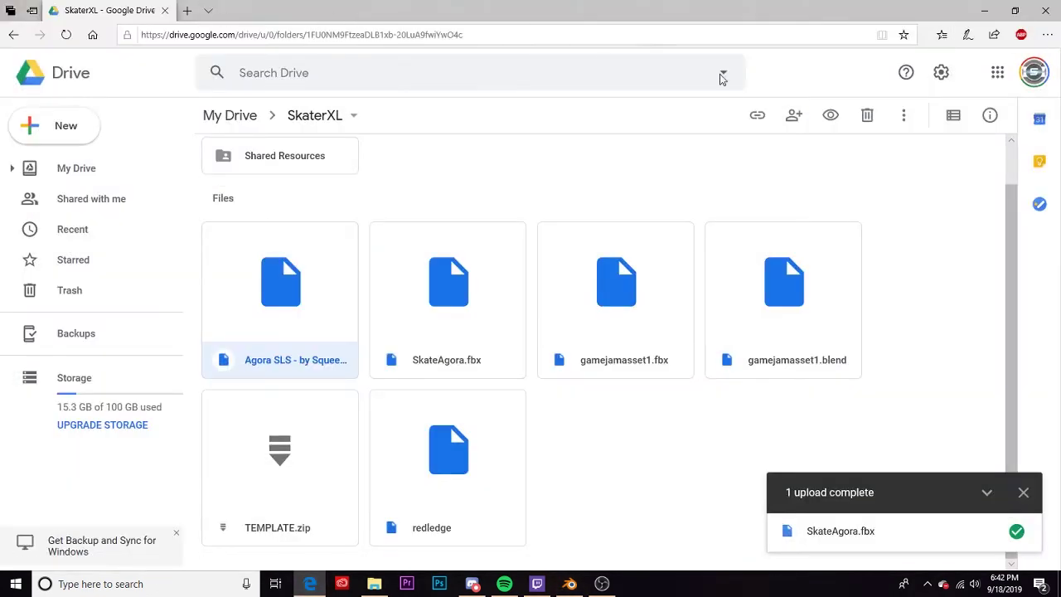
pyautogui.click(1047, 35)
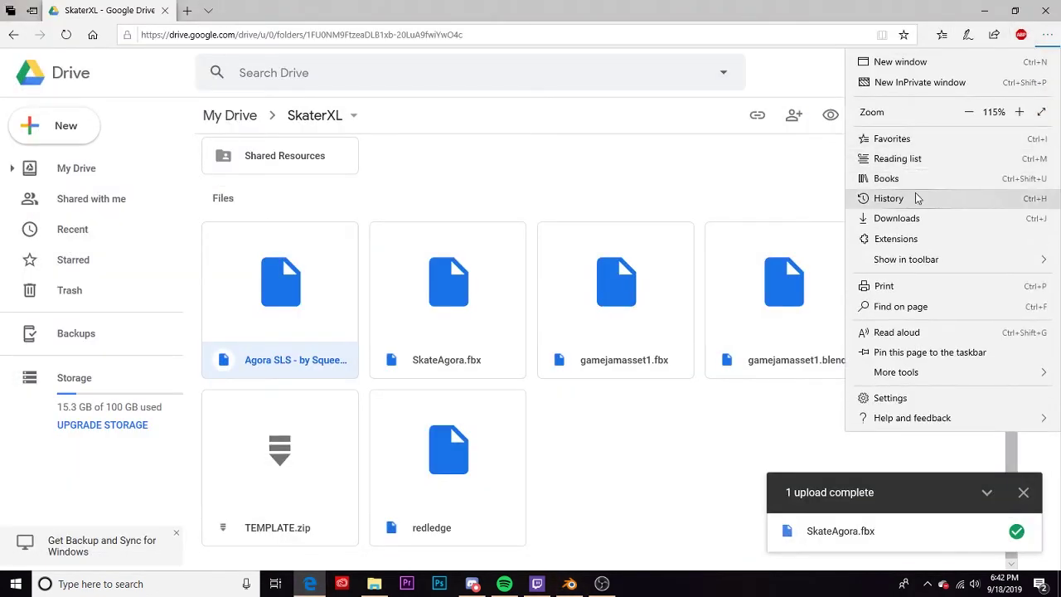
pyautogui.click(916, 139)
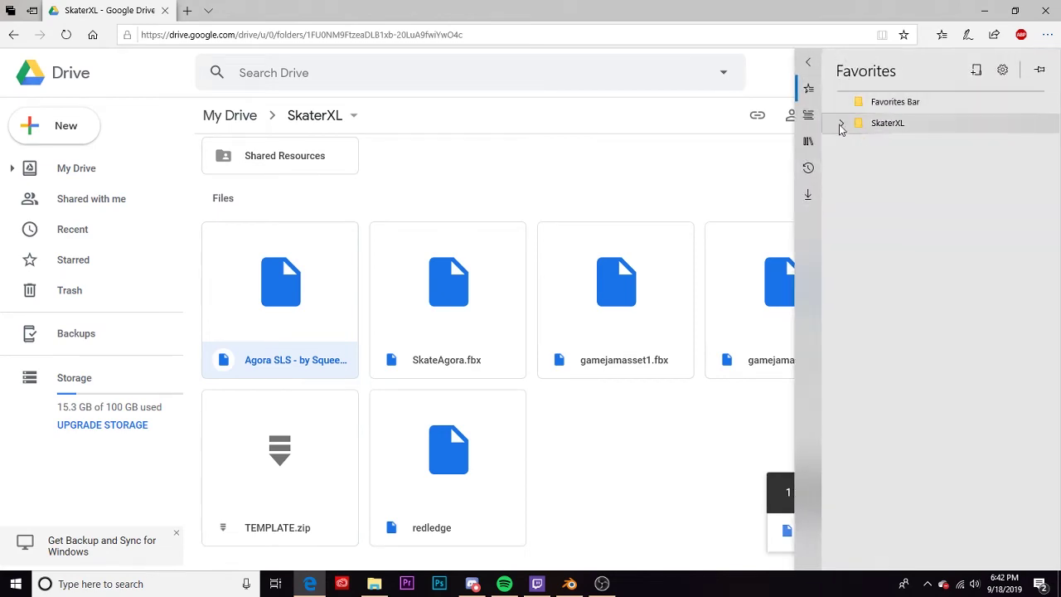
pyautogui.click(841, 125)
pyautogui.click(846, 207)
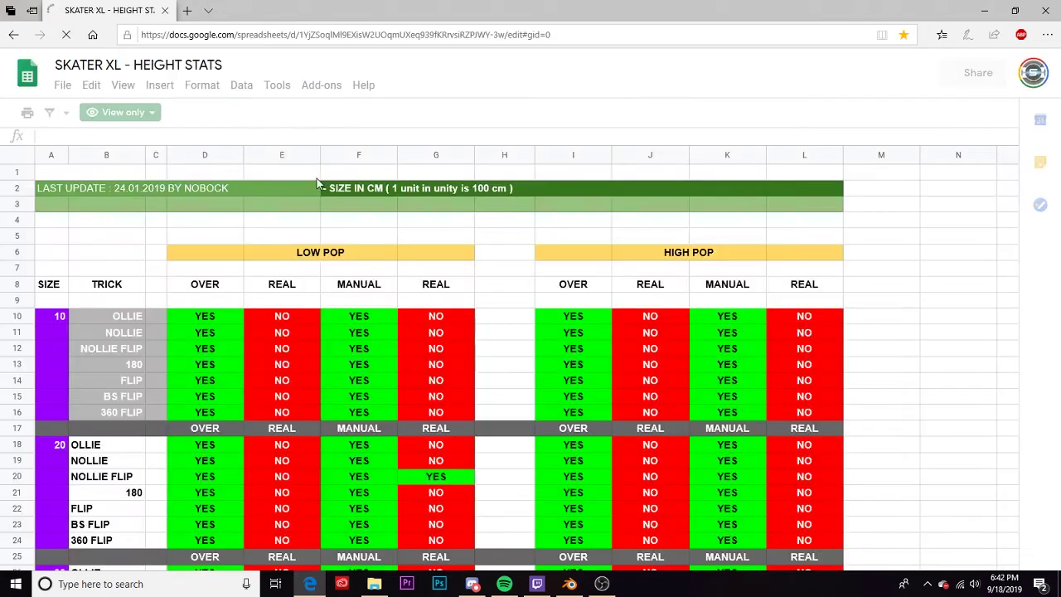
pyautogui.scroll(-1, 322, 223)
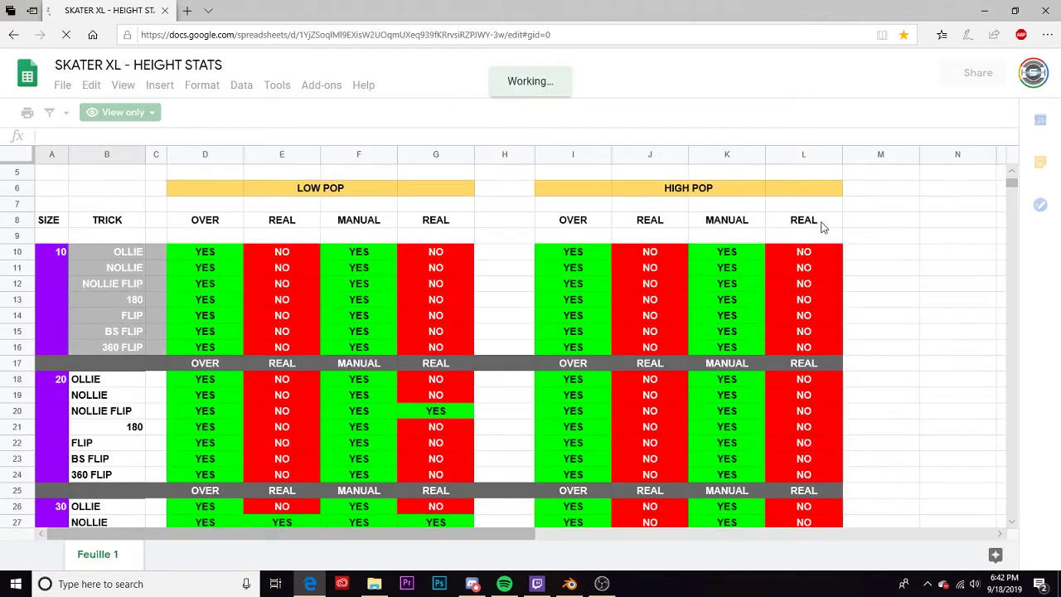
pyautogui.scroll(-1, 982, 214)
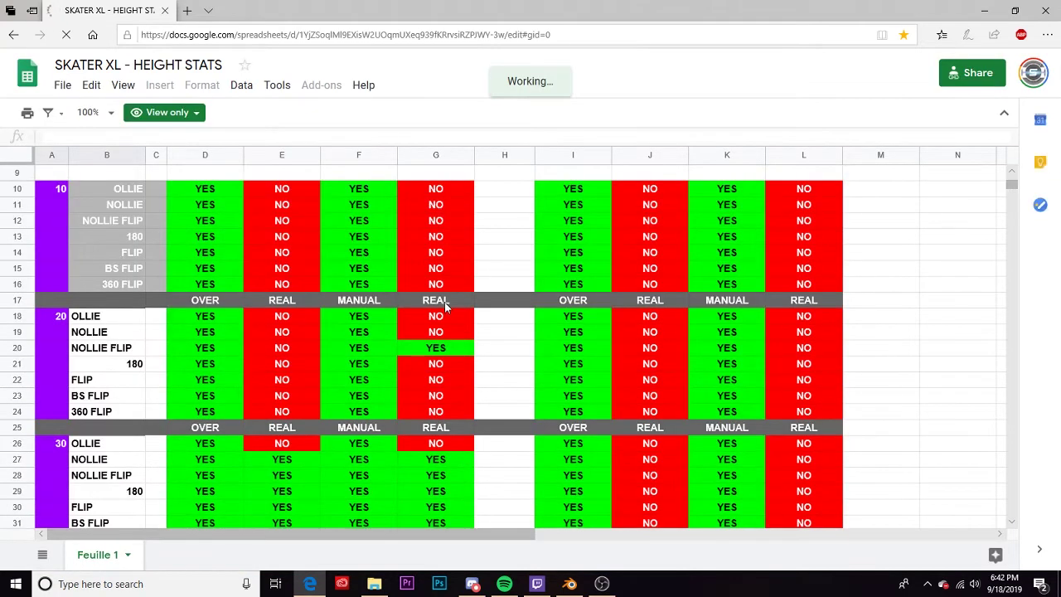
pyautogui.scroll(2, 234, 290)
pyautogui.scroll(-2, 68, 273)
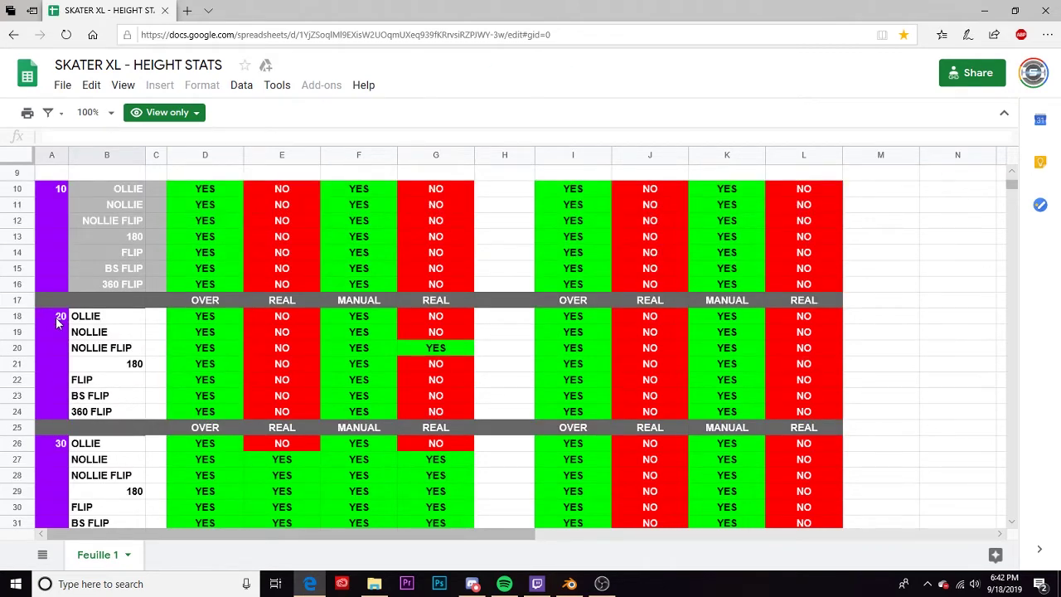
pyautogui.scroll(-3, 57, 324)
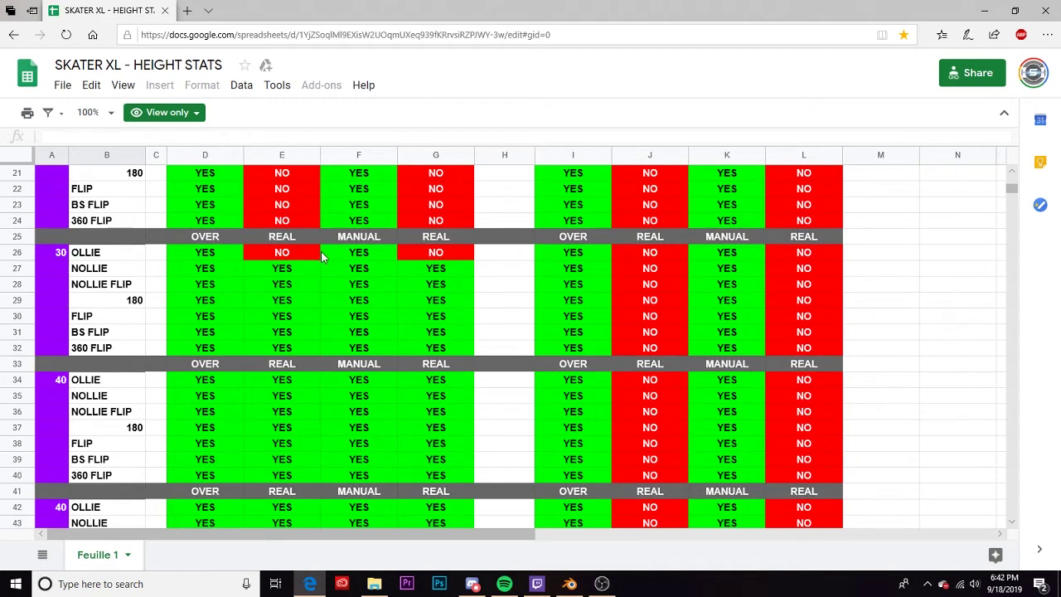
pyautogui.scroll(5, 279, 251)
pyautogui.scroll(-1, 279, 245)
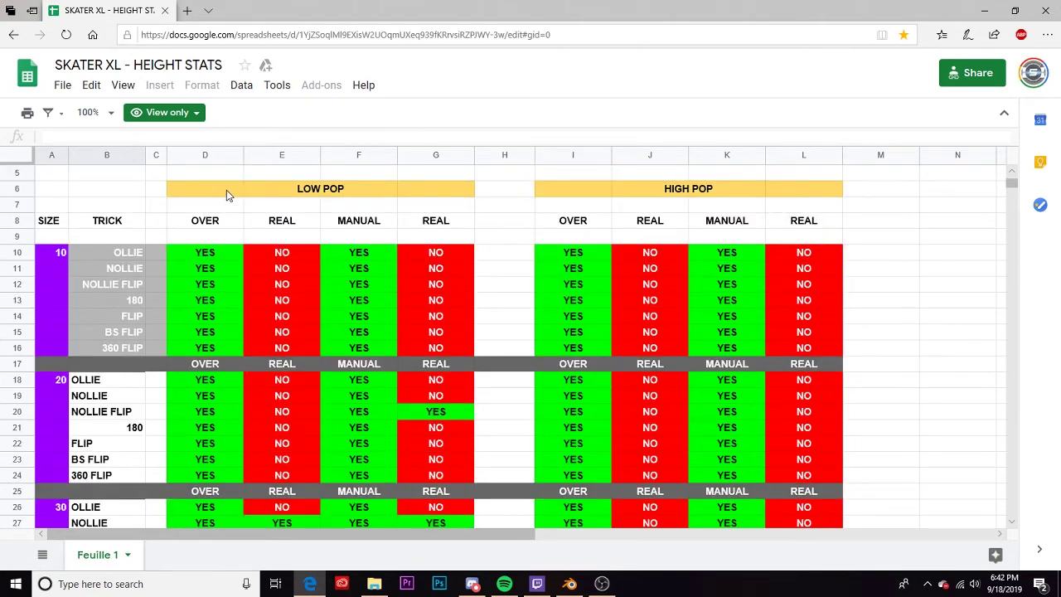
pyautogui.scroll(-1, 251, 199)
pyautogui.scroll(1, 149, 224)
pyautogui.scroll(-10, 219, 260)
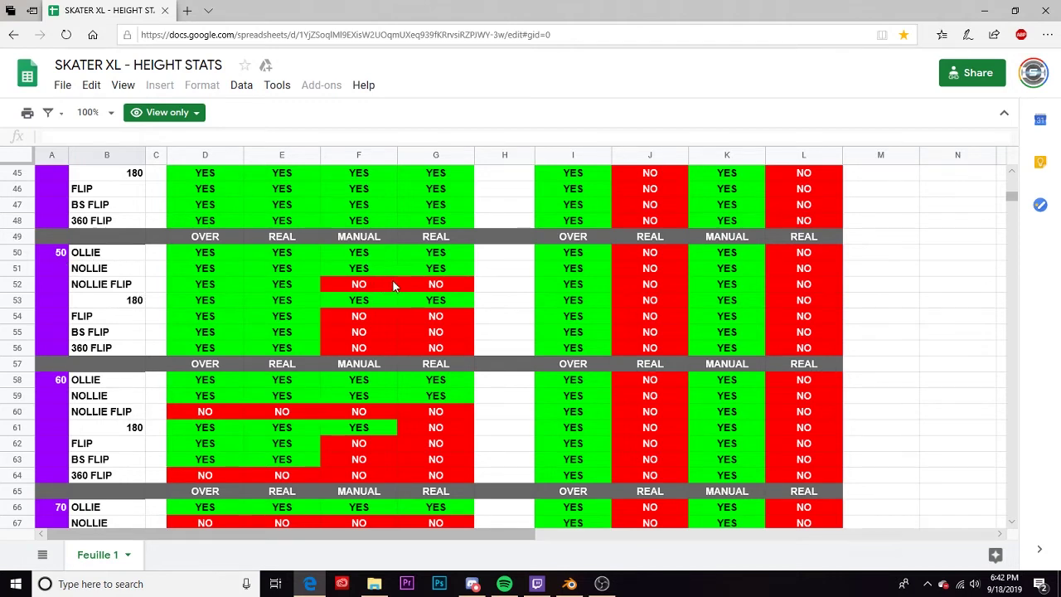
pyautogui.scroll(2, 484, 285)
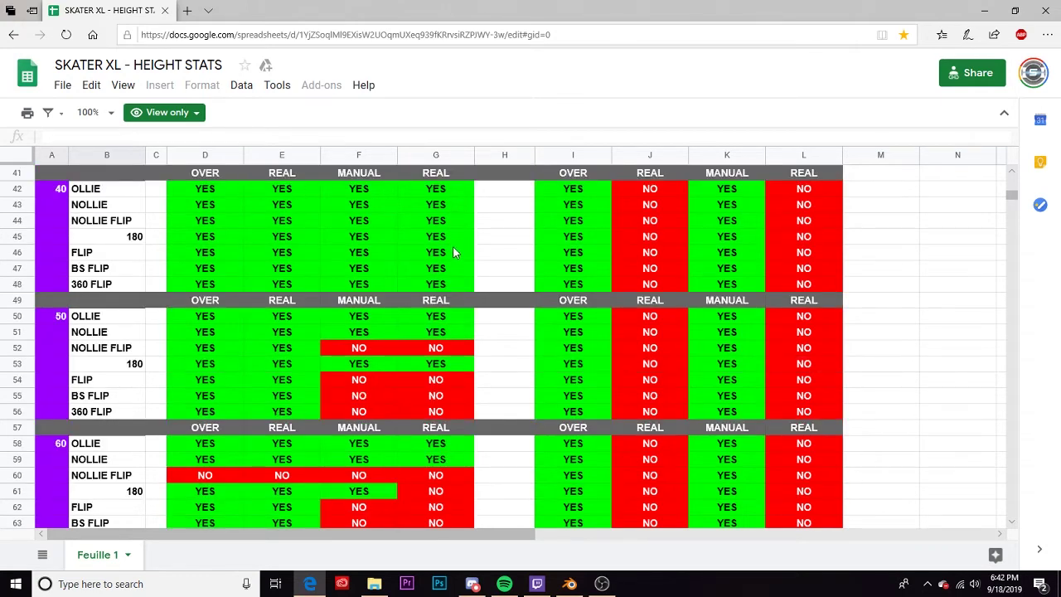
pyautogui.scroll(-2, 282, 282)
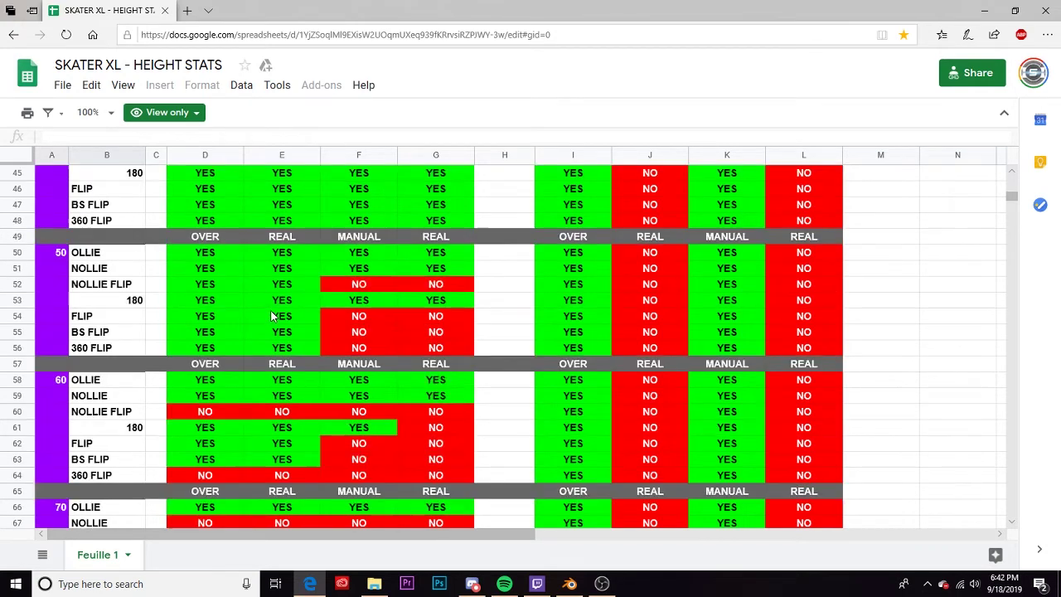
# Back in Blender, set the top face's Median Z to 0.4 m
pyautogui.click(569, 584)
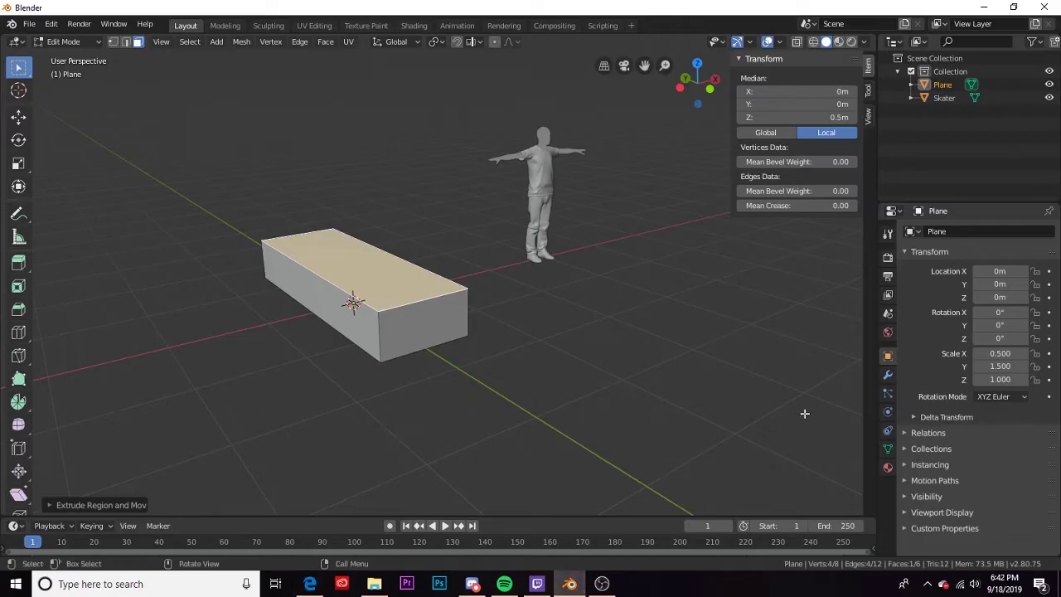
pyautogui.click(833, 115)
pyautogui.write('0.4')
pyautogui.press('Return')
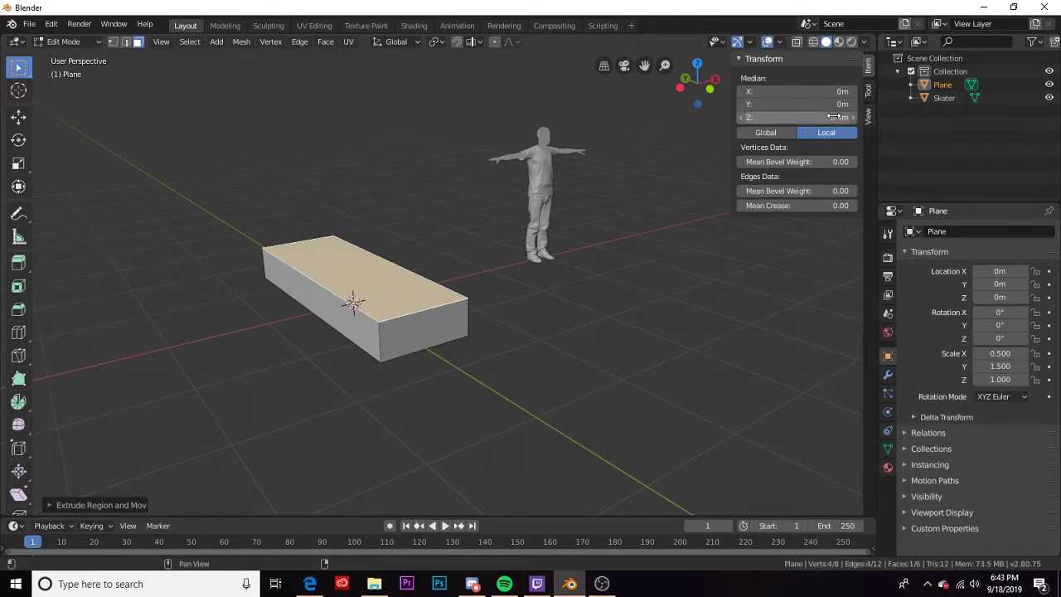
pyautogui.moveTo(493, 375); pyautogui.dragTo(446, 375, button='middle')
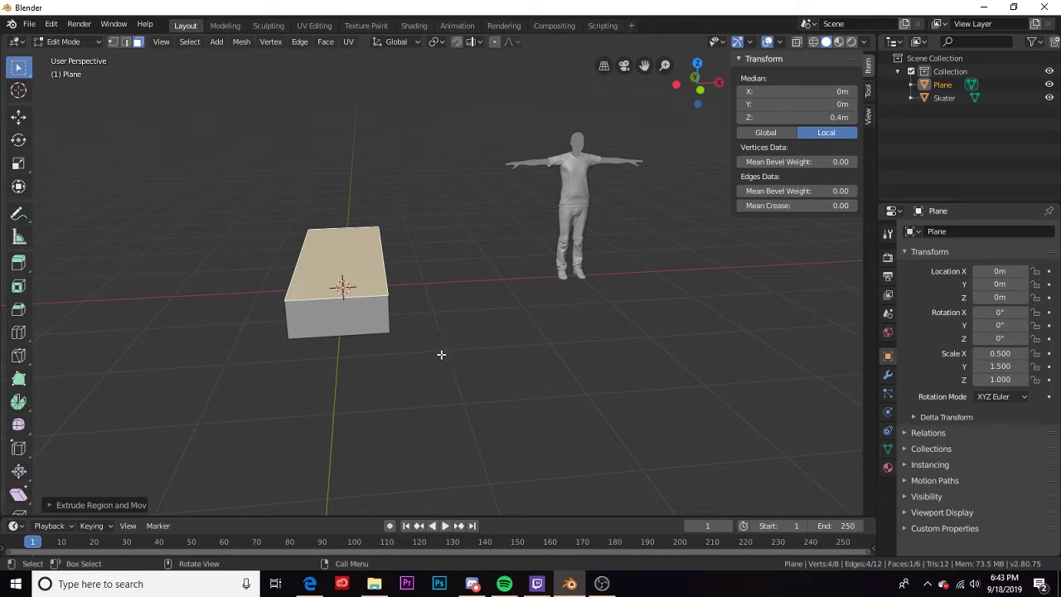
pyautogui.moveTo(426, 344); pyautogui.dragTo(451, 347, button='middle')
pyautogui.click(551, 418)
pyautogui.hotkey('ctrl', 'r')
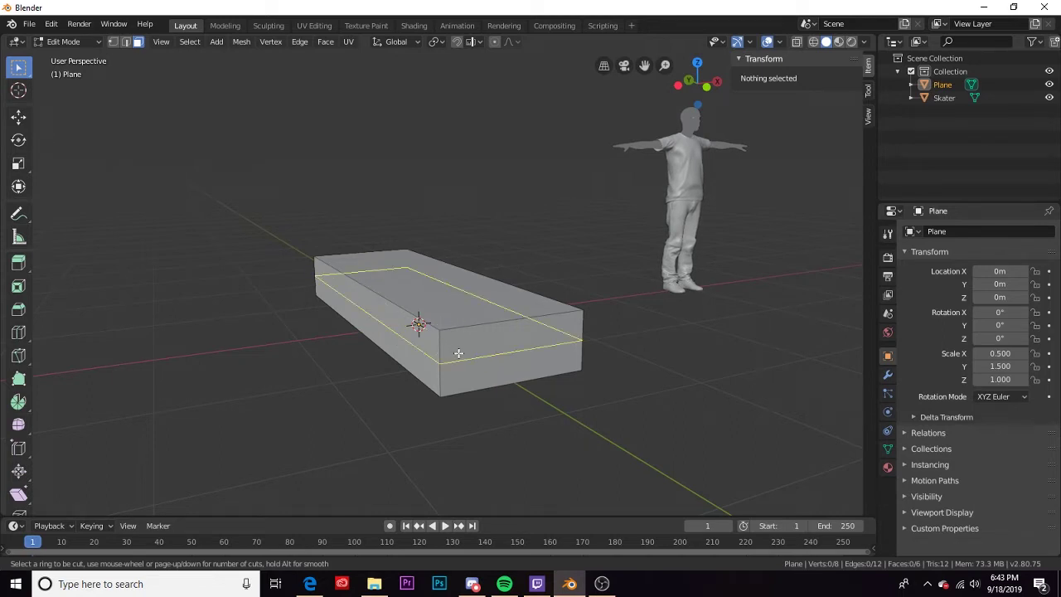
pyautogui.click(452, 347)
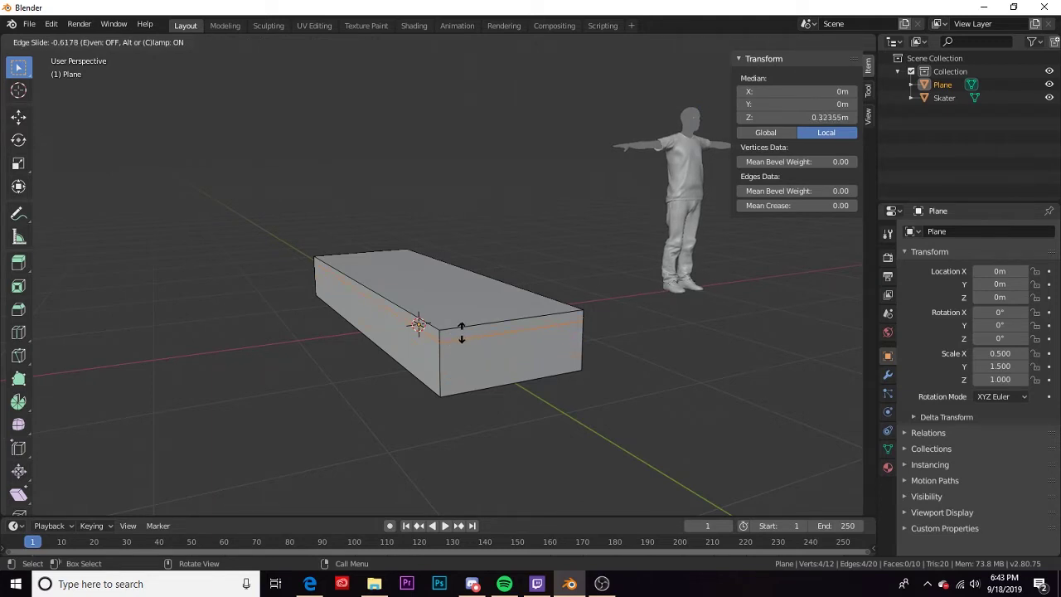
pyautogui.click(468, 331)
pyautogui.moveTo(470, 332); pyautogui.dragTo(363, 310, button='middle')
pyautogui.moveTo(485, 406); pyautogui.dragTo(534, 343, button='middle')
pyautogui.press('3')
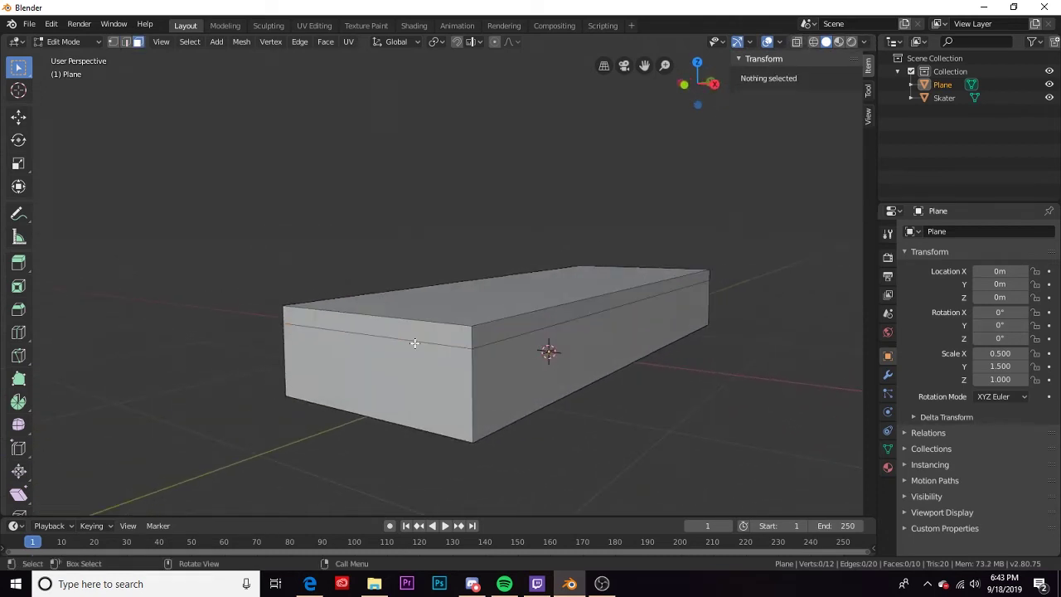
pyautogui.click(410, 343)
pyautogui.click(495, 330)
pyautogui.click(434, 327)
pyautogui.click(428, 296)
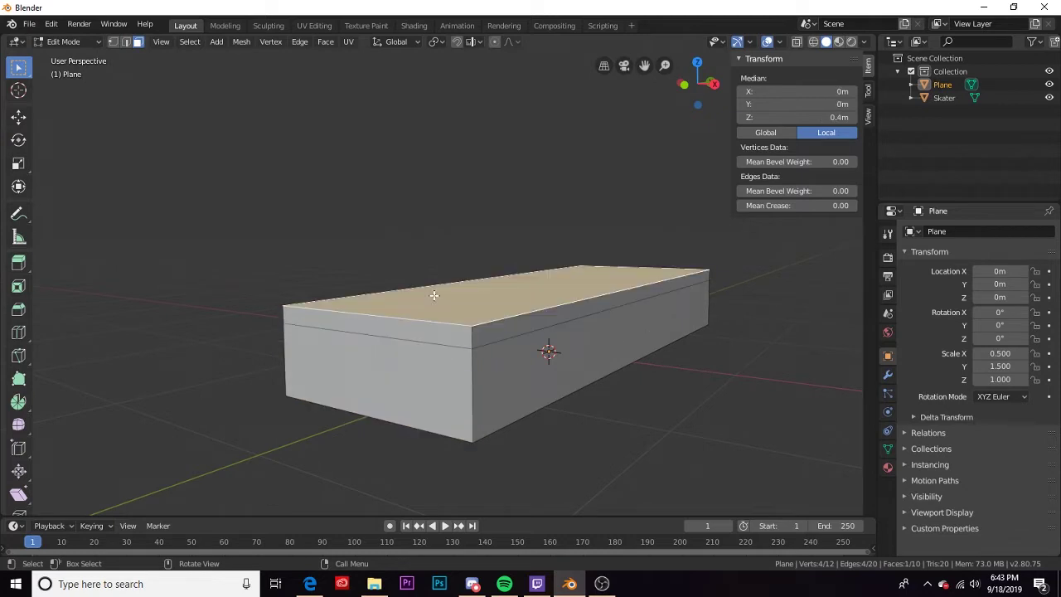
pyautogui.click(407, 330)
pyautogui.click(381, 402)
pyautogui.click(487, 397)
pyautogui.click(192, 262)
pyautogui.moveTo(378, 310); pyautogui.dragTo(444, 318, button='middle')
pyautogui.moveTo(569, 395); pyautogui.dragTo(614, 347, button='middle')
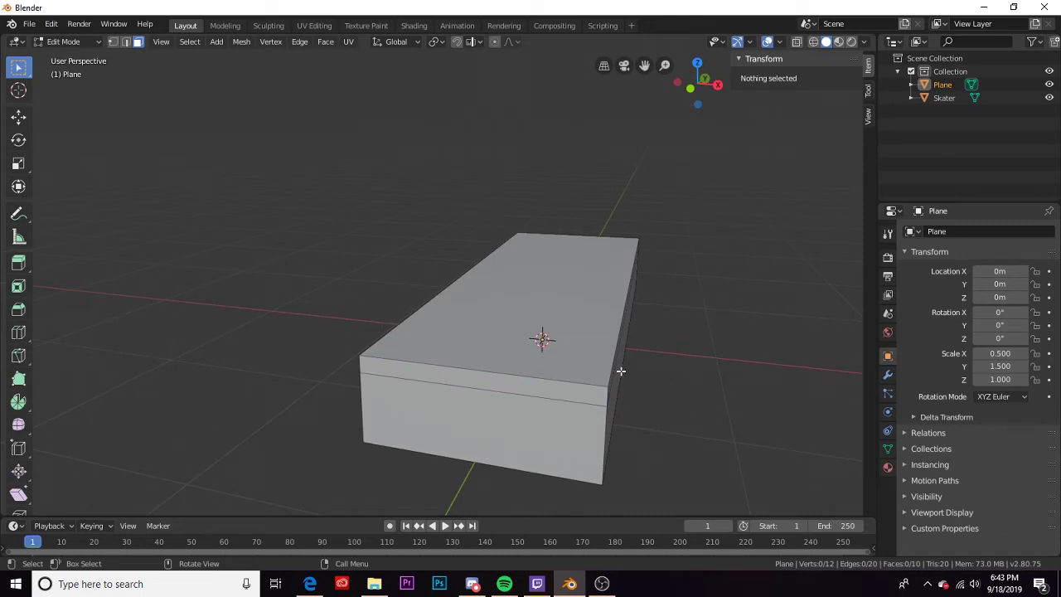
pyautogui.moveTo(542, 417); pyautogui.dragTo(550, 353, button='middle')
# Select the box's top face loop, its side strips and the top face
pyautogui.keyDown('alt'); pyautogui.click(592, 324); pyautogui.keyUp('alt')
pyautogui.keyDown('alt'); pyautogui.click(411, 333); pyautogui.keyUp('alt')
pyautogui.moveTo(459, 331); pyautogui.dragTo(436, 337, button='middle')
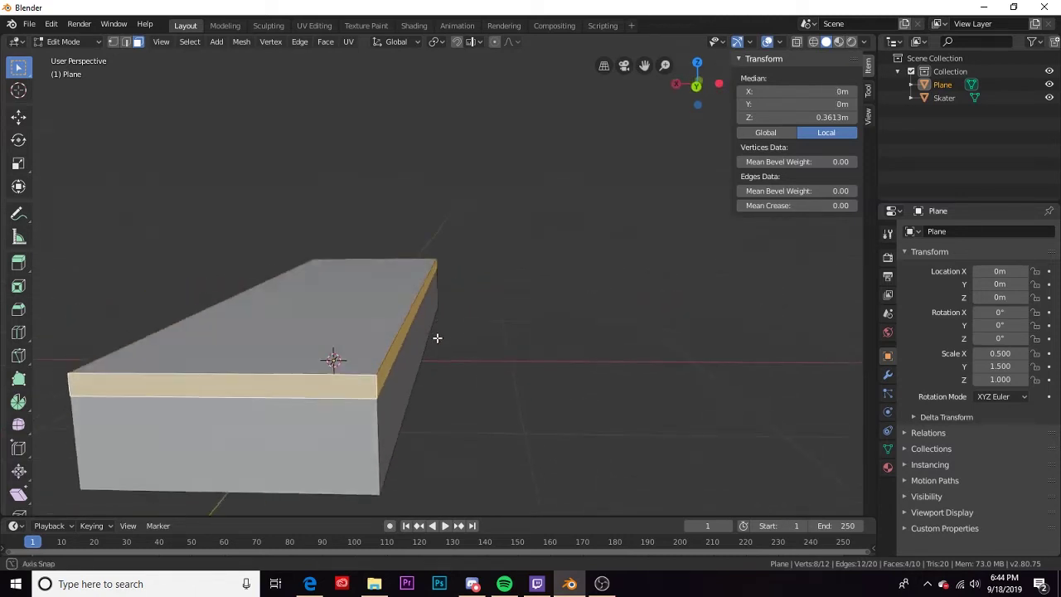
pyautogui.keyDown('shift'); pyautogui.click(337, 310); pyautogui.keyUp('shift')
pyautogui.moveTo(337, 357); pyautogui.dragTo(398, 361, button='middle')
pyautogui.press('s')
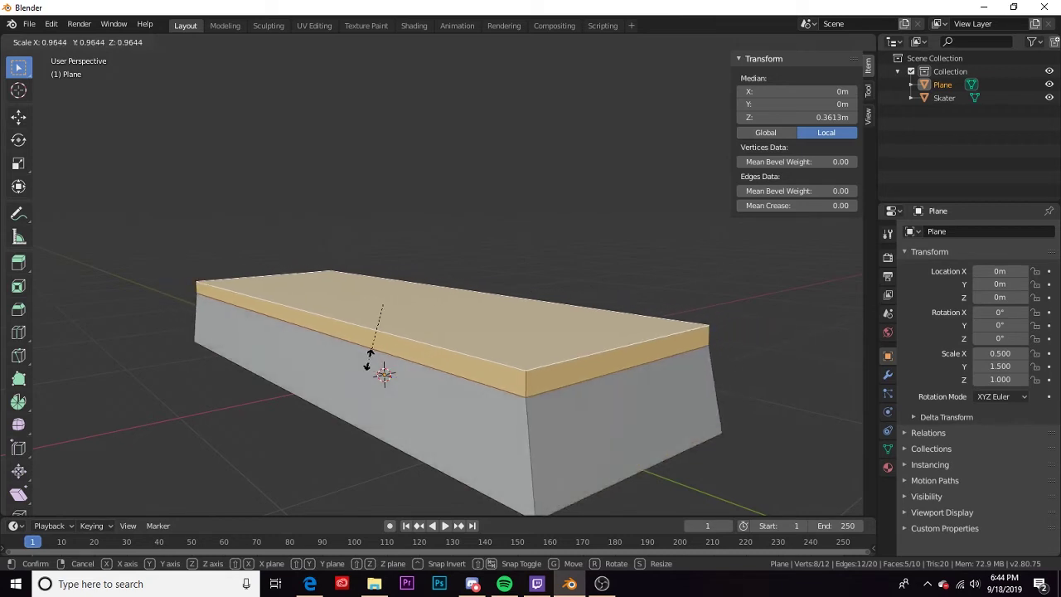
pyautogui.rightClick(358, 358)
pyautogui.moveTo(372, 386); pyautogui.dragTo(377, 387, button='middle')
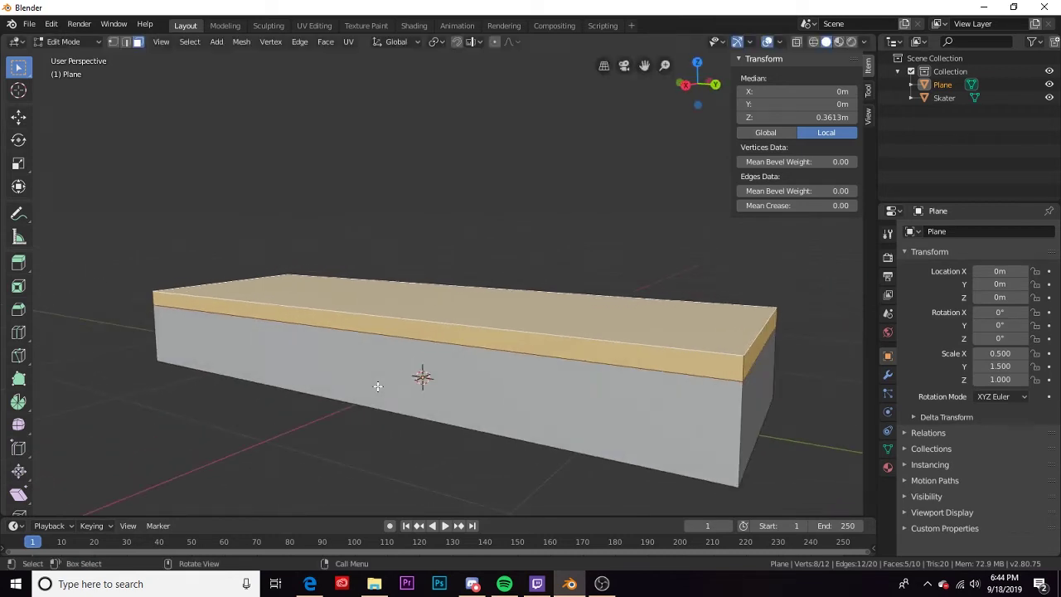
# Separate the selected top faces into a new object and return to Object Mode
pyautogui.press('p')
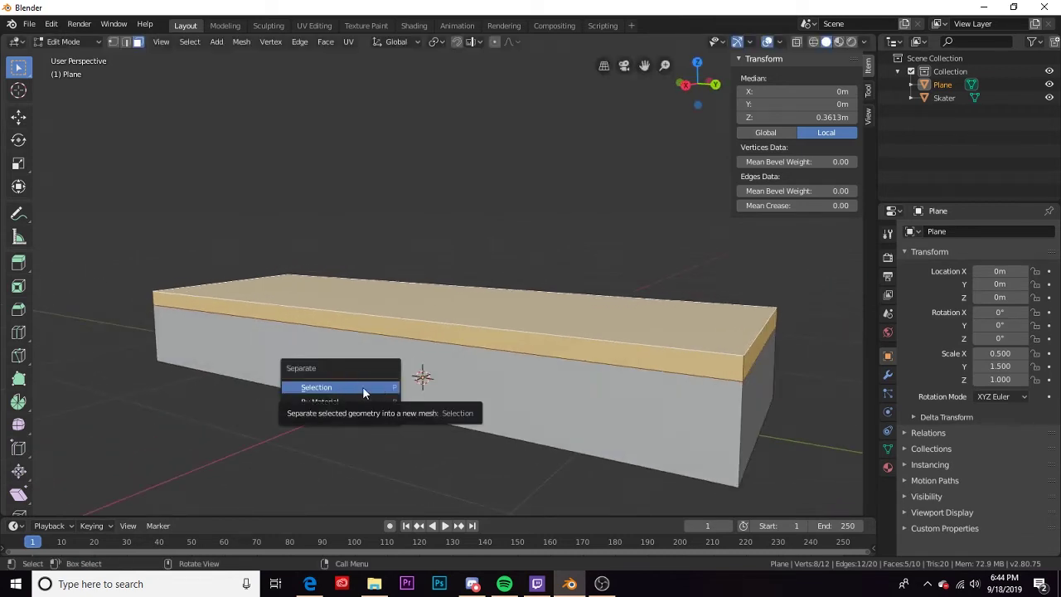
pyautogui.click(317, 388)
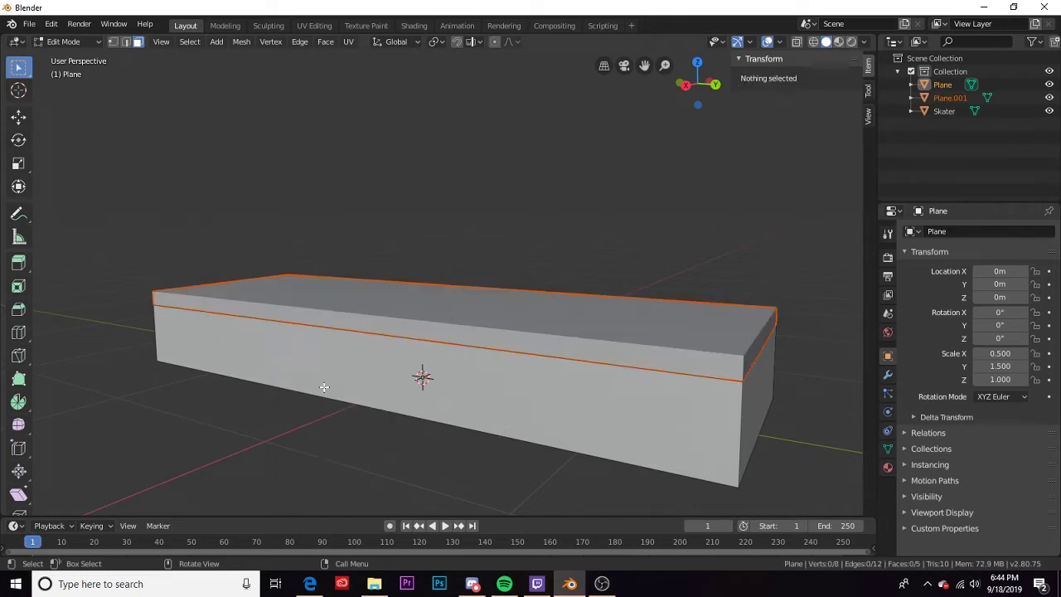
pyautogui.press('Tab')
pyautogui.moveTo(450, 398); pyautogui.dragTo(290, 334, button='middle')
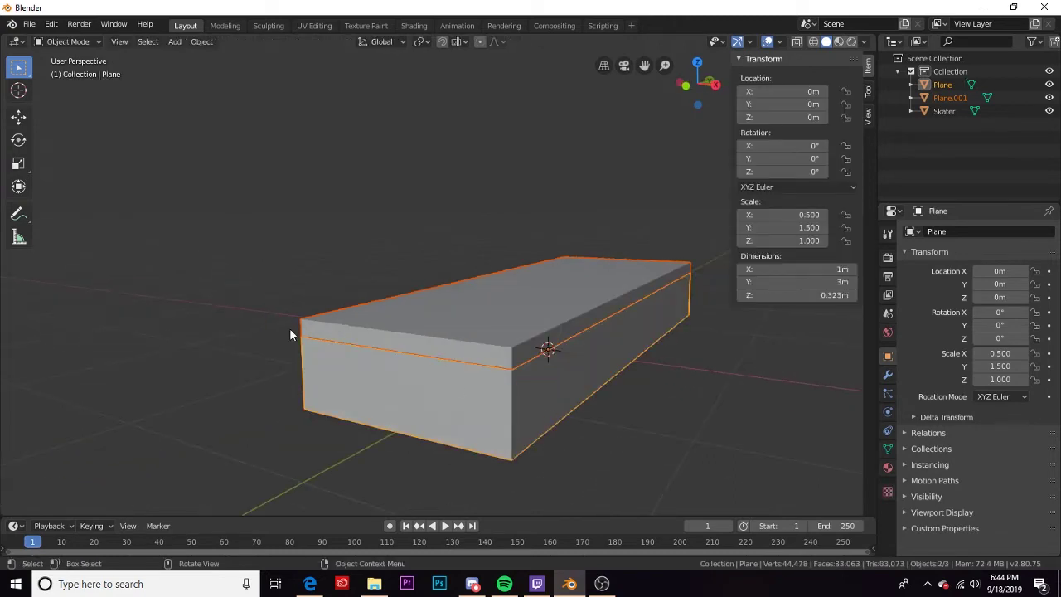
# Select the separated top slab, Plane.001, instead of the lower box
pyautogui.click(455, 333)
pyautogui.moveTo(555, 359); pyautogui.dragTo(364, 294, button='middle')
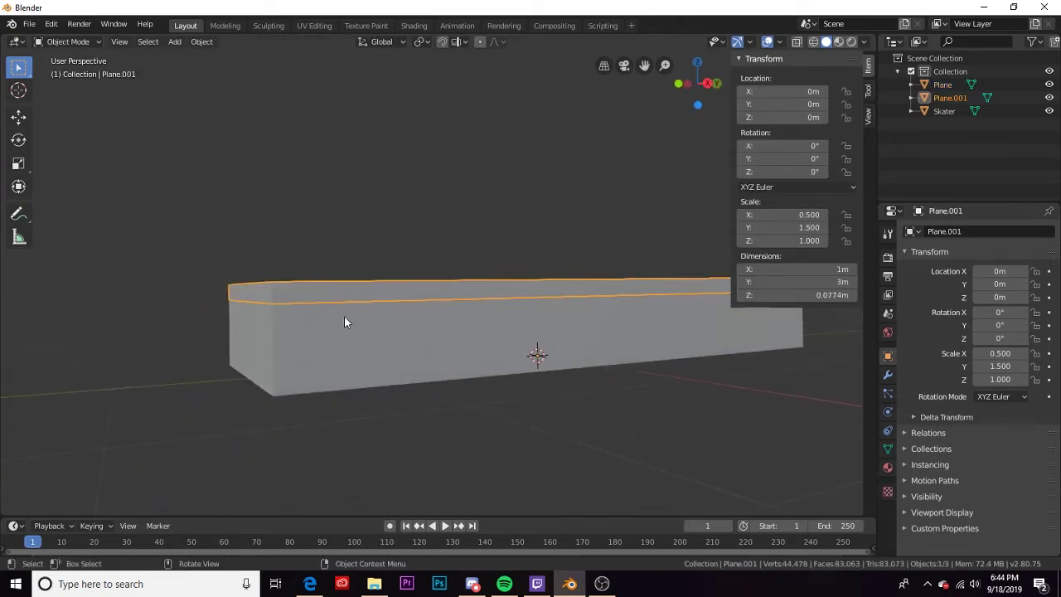
pyautogui.click(343, 330)
pyautogui.click(333, 295)
pyautogui.click(341, 337)
pyautogui.click(313, 291)
pyautogui.moveTo(336, 333); pyautogui.dragTo(460, 389, button='middle')
pyautogui.click(459, 368)
pyautogui.click(459, 367)
pyautogui.click(429, 337)
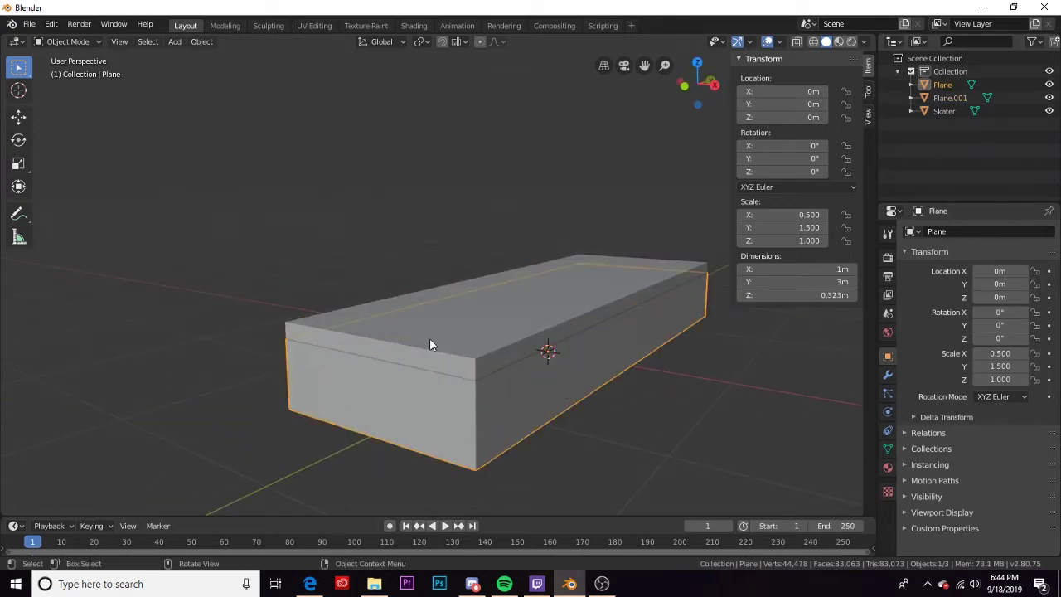
pyautogui.moveTo(480, 365); pyautogui.dragTo(440, 391, button='middle')
pyautogui.click(440, 390)
# In Edit Mode, scale up the slab's top face so it overhangs the box
pyautogui.press('Tab')
pyautogui.moveTo(519, 407); pyautogui.dragTo(492, 384, button='middle')
pyautogui.click(461, 384)
pyautogui.press('s')
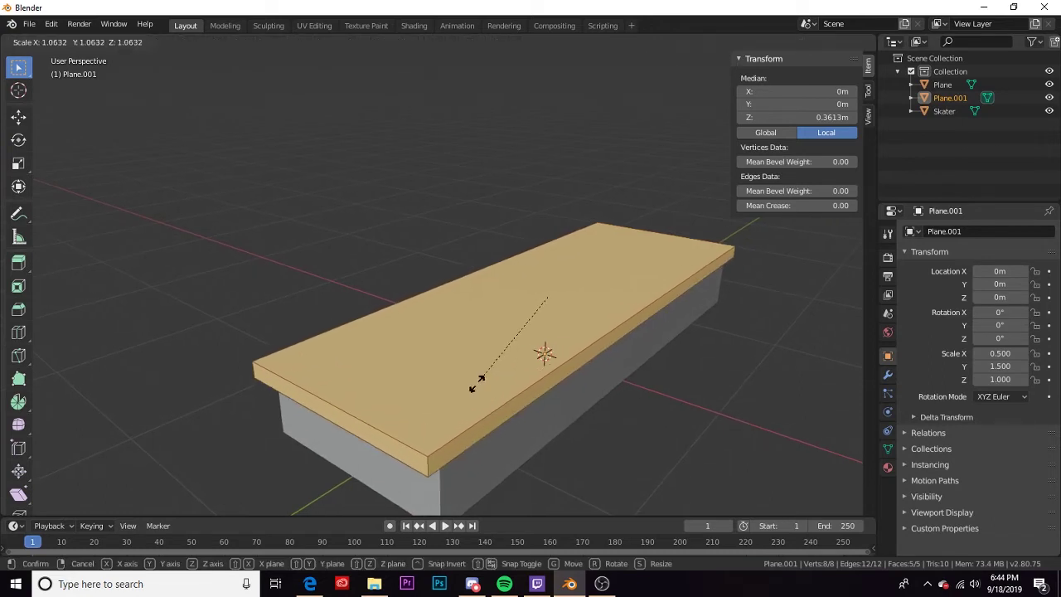
pyautogui.click(476, 383)
pyautogui.moveTo(478, 489); pyautogui.dragTo(500, 241, button='middle')
# Select the two open edges under the slab and fill them with a face
pyautogui.click(649, 443)
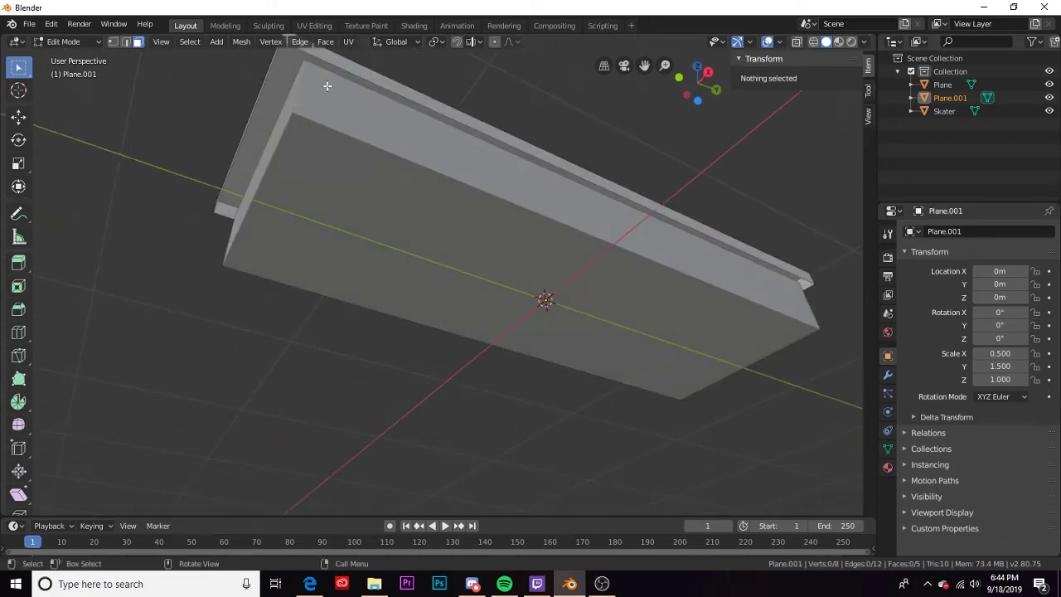
pyautogui.moveTo(332, 87); pyautogui.dragTo(381, 95, button='middle')
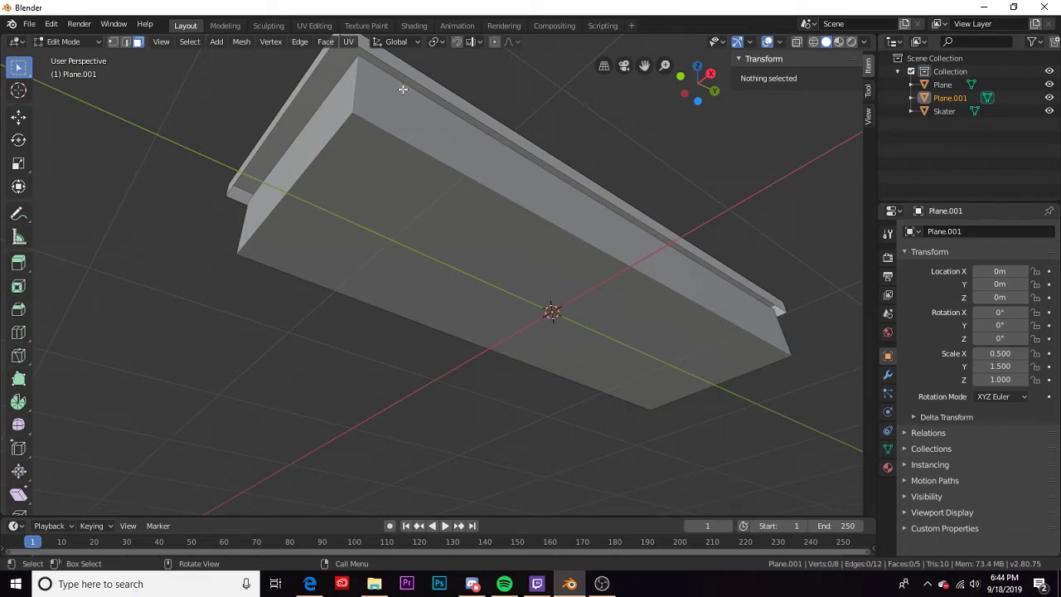
pyautogui.keyDown('shift'); pyautogui.moveTo(401, 135); pyautogui.dragTo(361, 226, button='middle'); pyautogui.keyUp('shift')
pyautogui.click(362, 226)
pyautogui.moveTo(166, 213); pyautogui.dragTo(308, 208, button='middle')
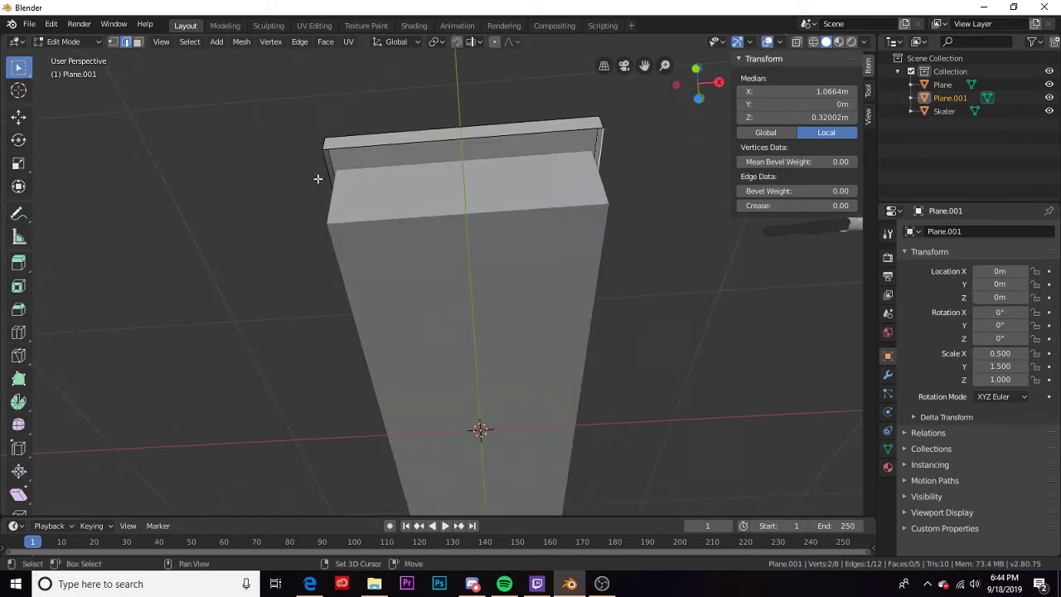
pyautogui.keyDown('shift'); pyautogui.click(328, 175); pyautogui.keyUp('shift')
pyautogui.moveTo(484, 227); pyautogui.dragTo(434, 249, button='middle')
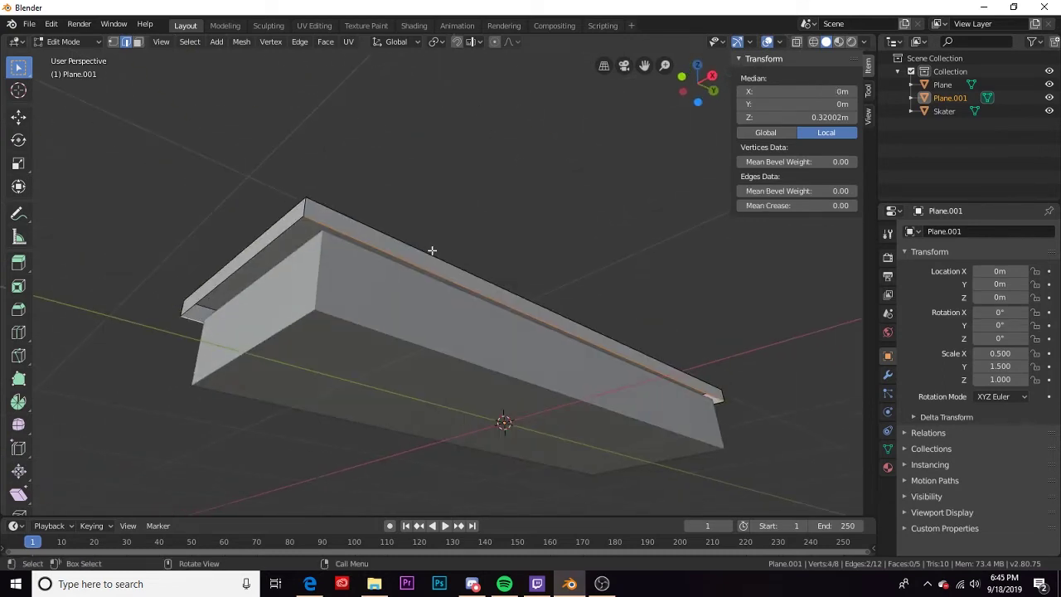
pyautogui.press('f')
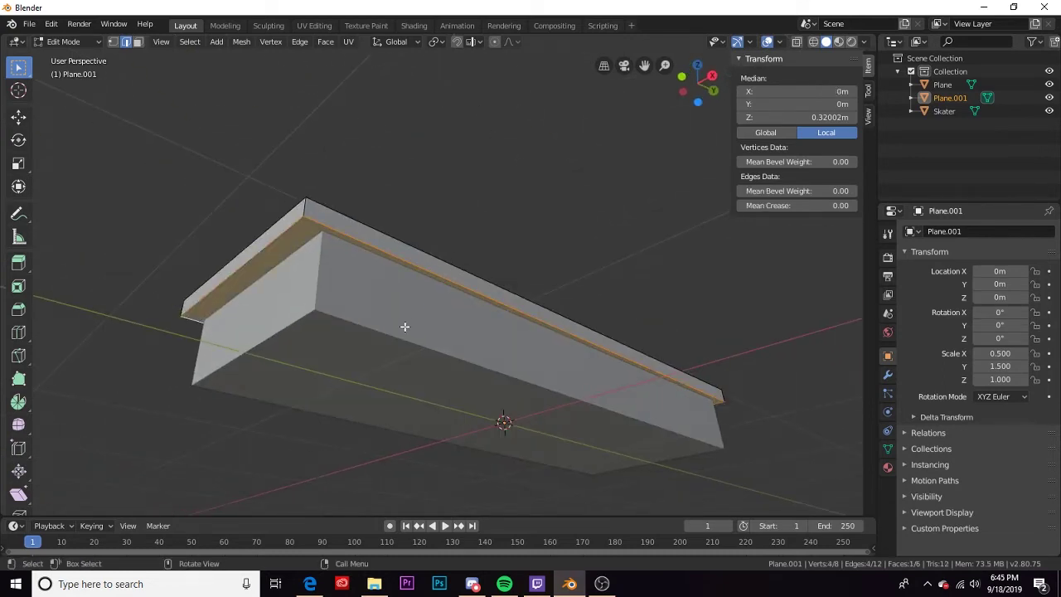
pyautogui.moveTo(404, 326); pyautogui.dragTo(437, 375, button='middle')
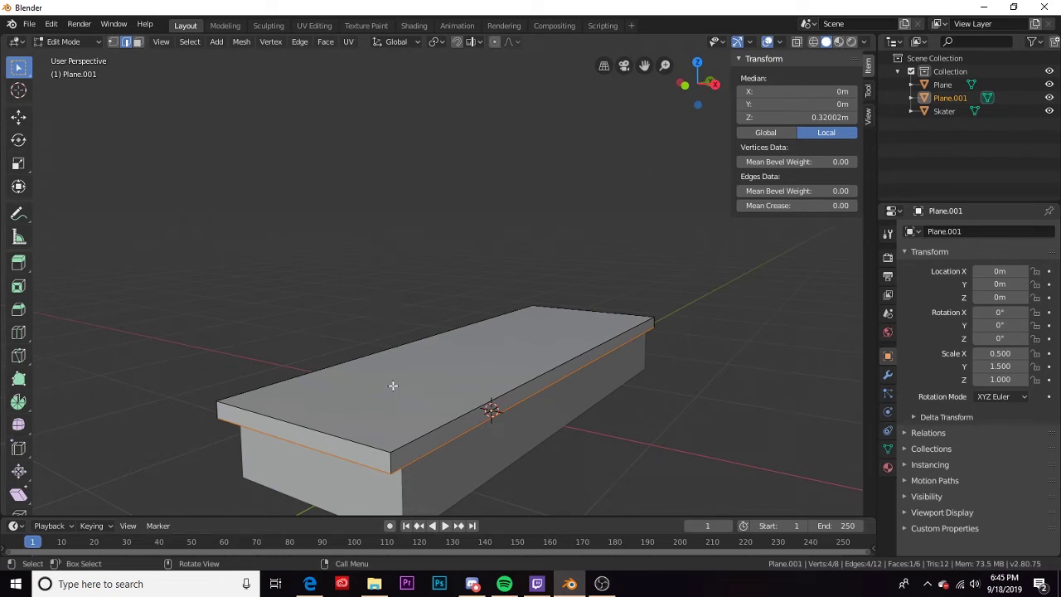
# In Object Mode, select both Plane and Plane.001, then dismiss the menu and clear the selection
pyautogui.press('Tab')
pyautogui.moveTo(393, 384); pyautogui.dragTo(422, 421, button='middle')
pyautogui.click(432, 426)
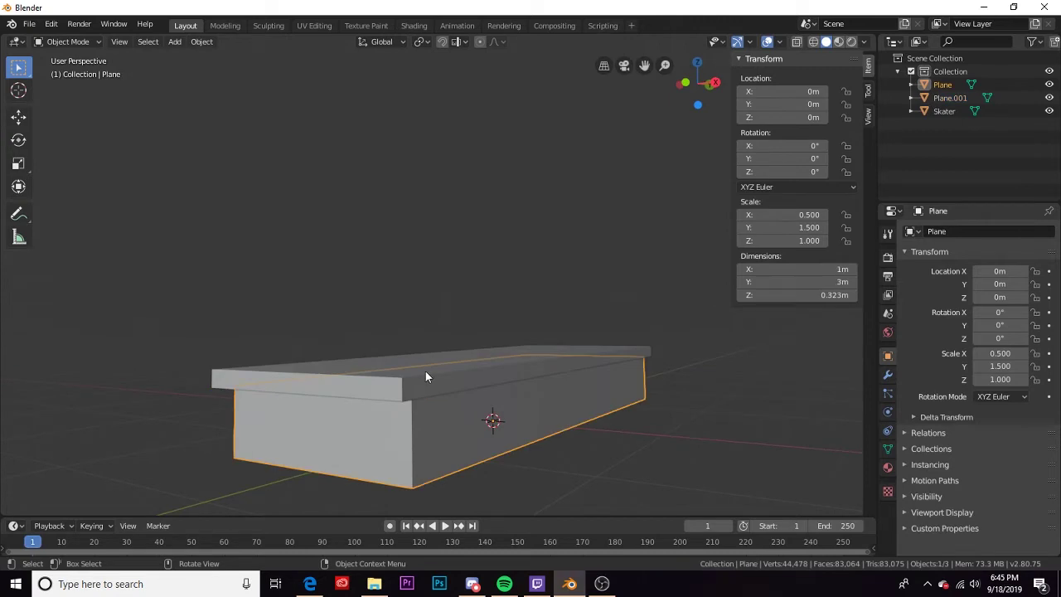
pyautogui.press('shift')
pyautogui.keyDown('shift'); pyautogui.click(426, 377); pyautogui.keyUp('shift')
pyautogui.moveTo(415, 431); pyautogui.dragTo(507, 398, button='middle')
pyautogui.rightClick(505, 373)
pyautogui.click(523, 160)
pyautogui.moveTo(522, 160); pyautogui.dragTo(448, 319, button='middle')
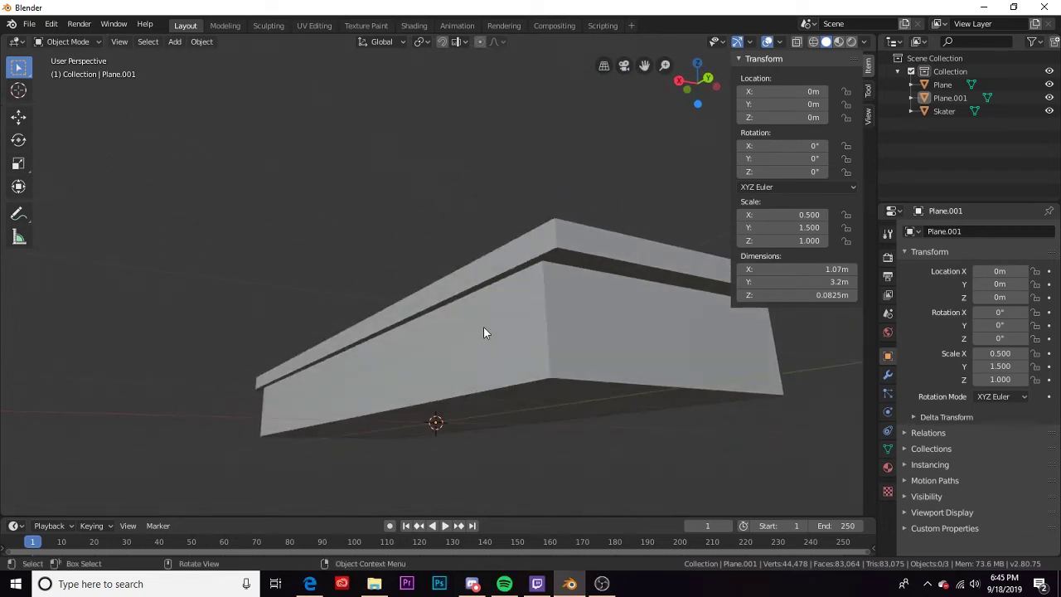
# Undo the slab's overhang in Edit Mode so it sits flush with the box again
pyautogui.click(595, 346)
pyautogui.click(595, 346)
pyautogui.press('Tab')
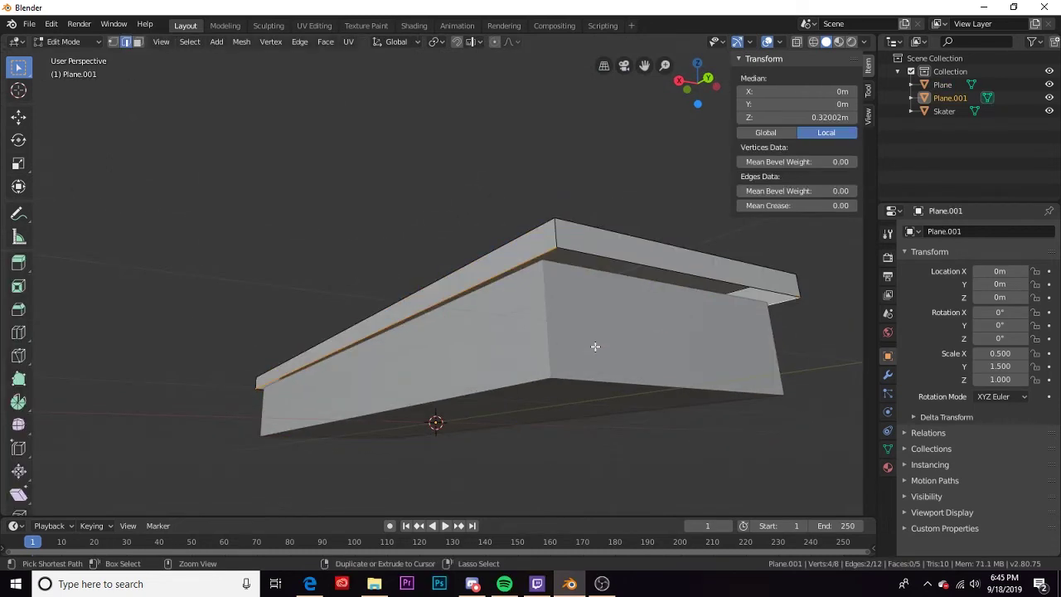
pyautogui.hotkey('ctrl', 'z')
pyautogui.hotkey('ctrl', 'z')
pyautogui.hotkey('ctrl', 'z')
pyautogui.hotkey('ctrl', 'z')
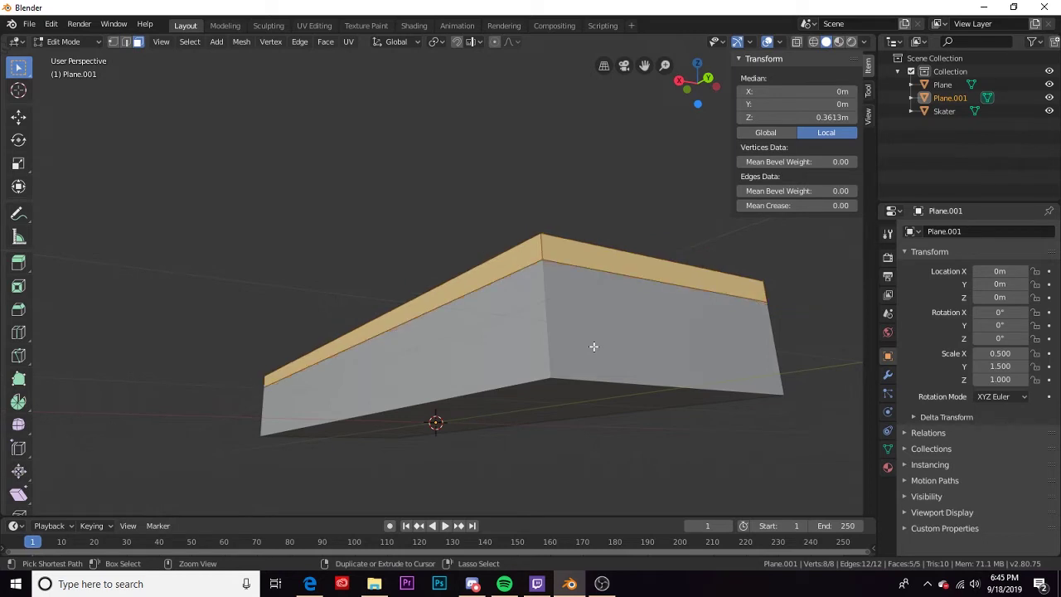
pyautogui.moveTo(593, 346); pyautogui.dragTo(364, 393, button='middle')
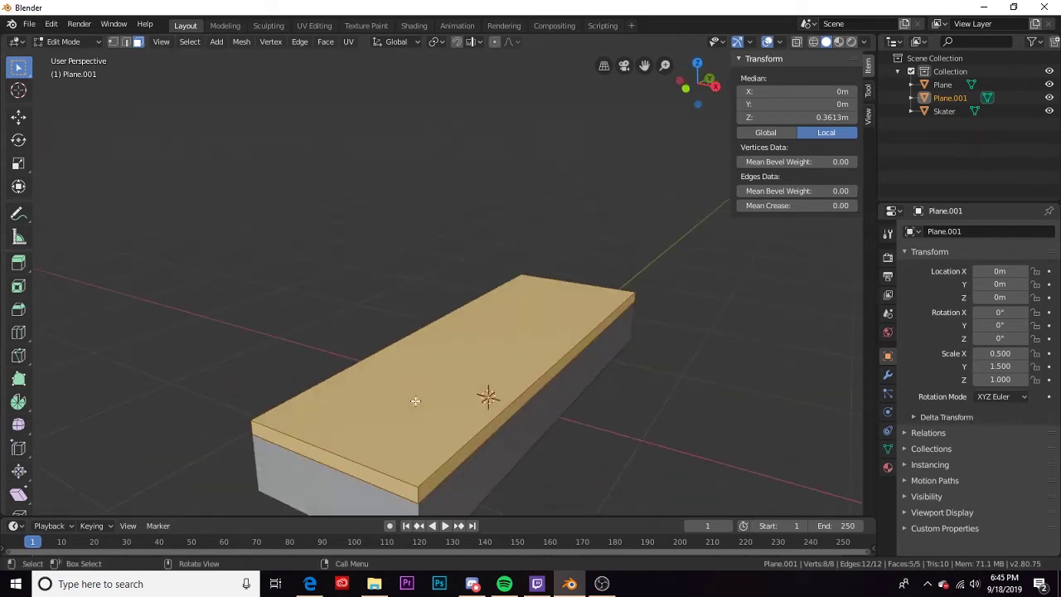
pyautogui.moveTo(401, 444); pyautogui.dragTo(407, 394, button='middle')
pyautogui.press('Tab')
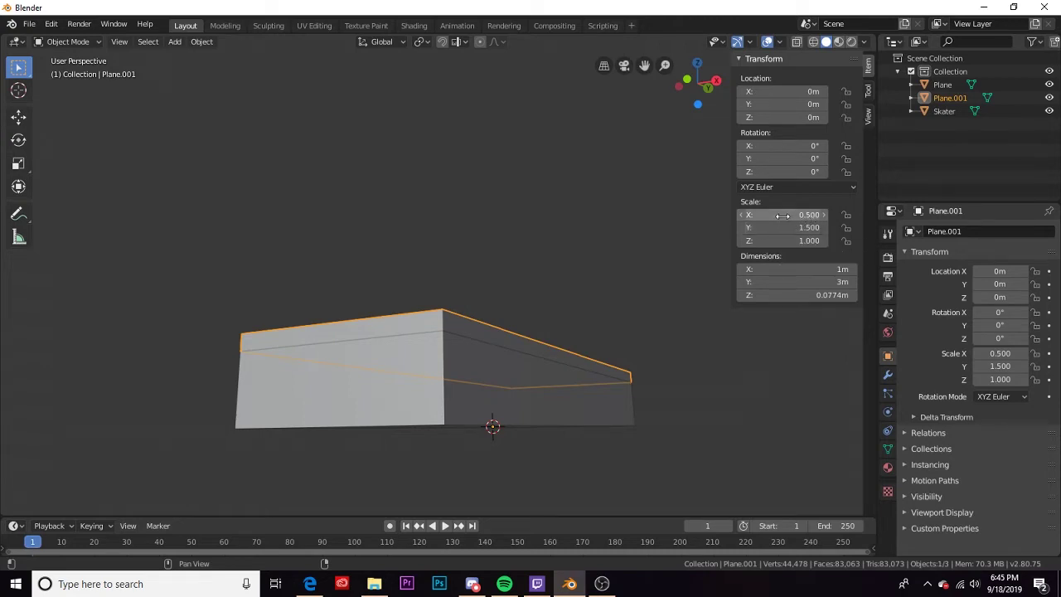
# Apply all transforms to Plane and to Plane.001 so both read scale 1
pyautogui.click(513, 383)
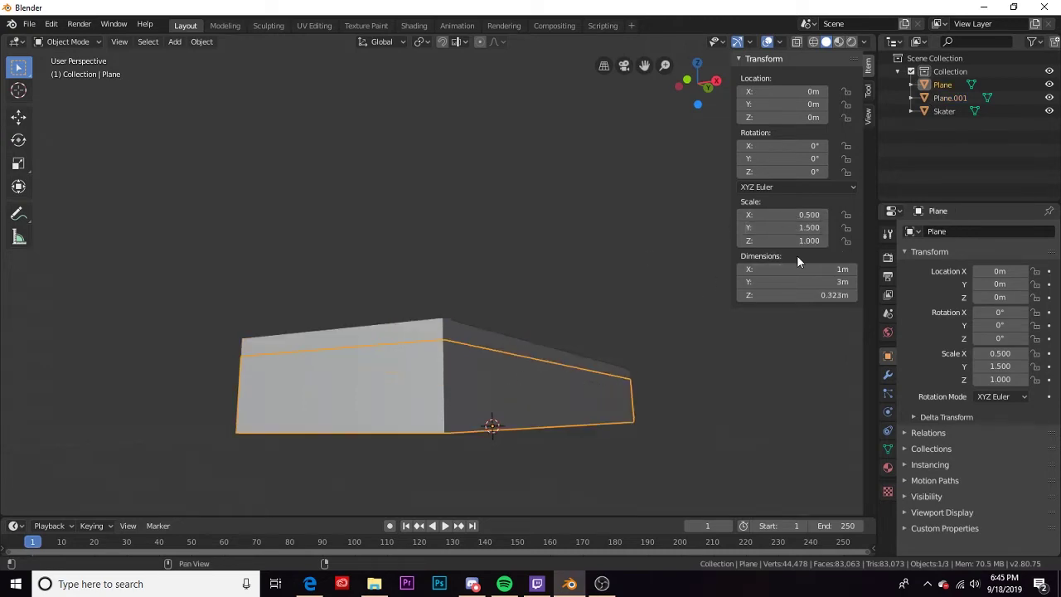
pyautogui.moveTo(536, 382); pyautogui.dragTo(377, 377, button='middle')
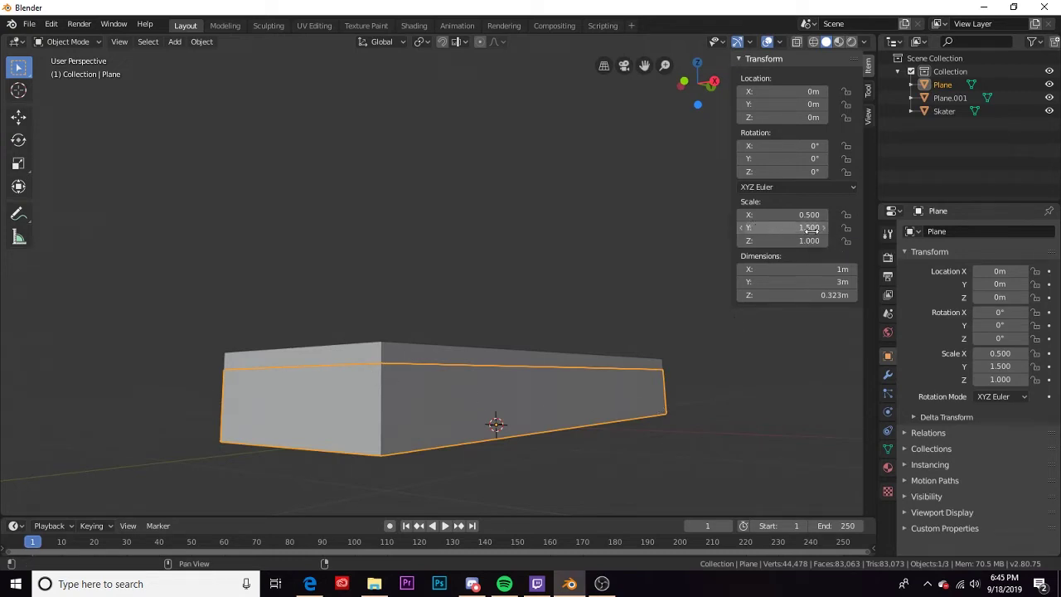
pyautogui.hotkey('ctrl', 'a')
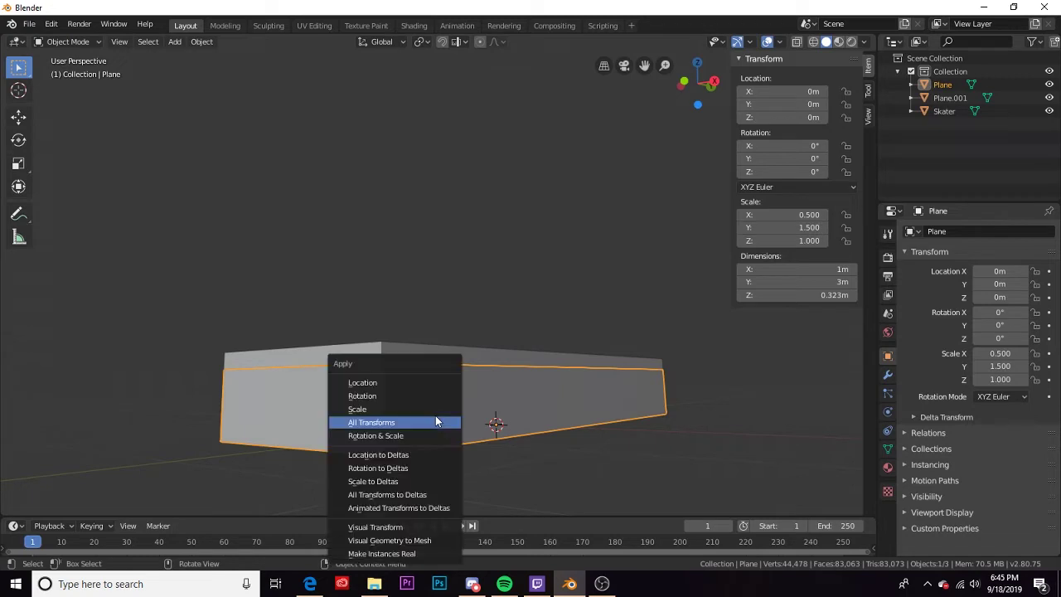
pyautogui.click(437, 421)
pyautogui.moveTo(432, 394); pyautogui.dragTo(384, 381, button='middle')
pyautogui.click(384, 380)
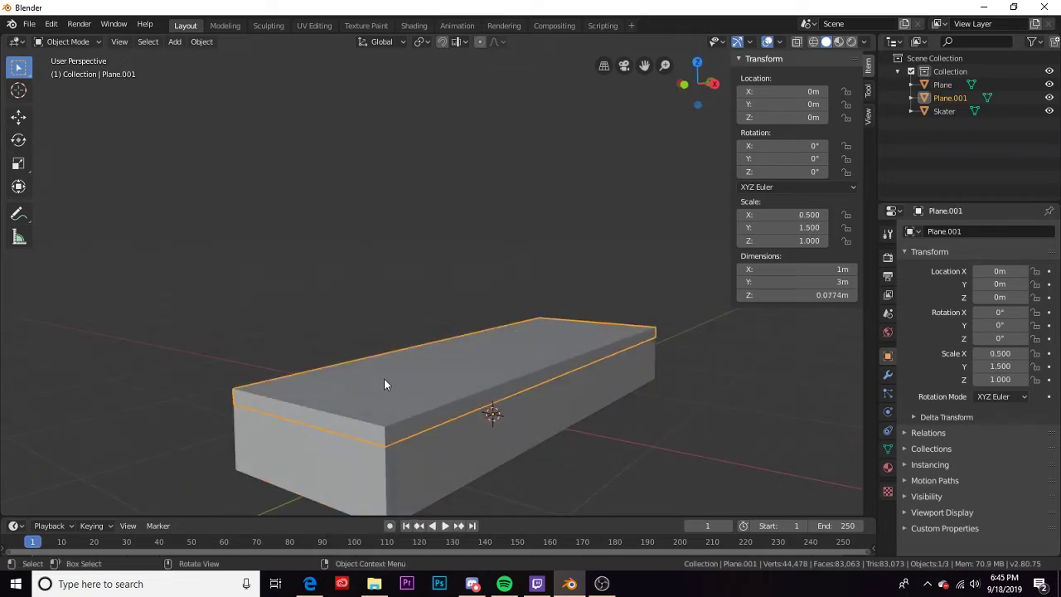
pyautogui.hotkey('ctrl', 'a')
pyautogui.click(384, 378)
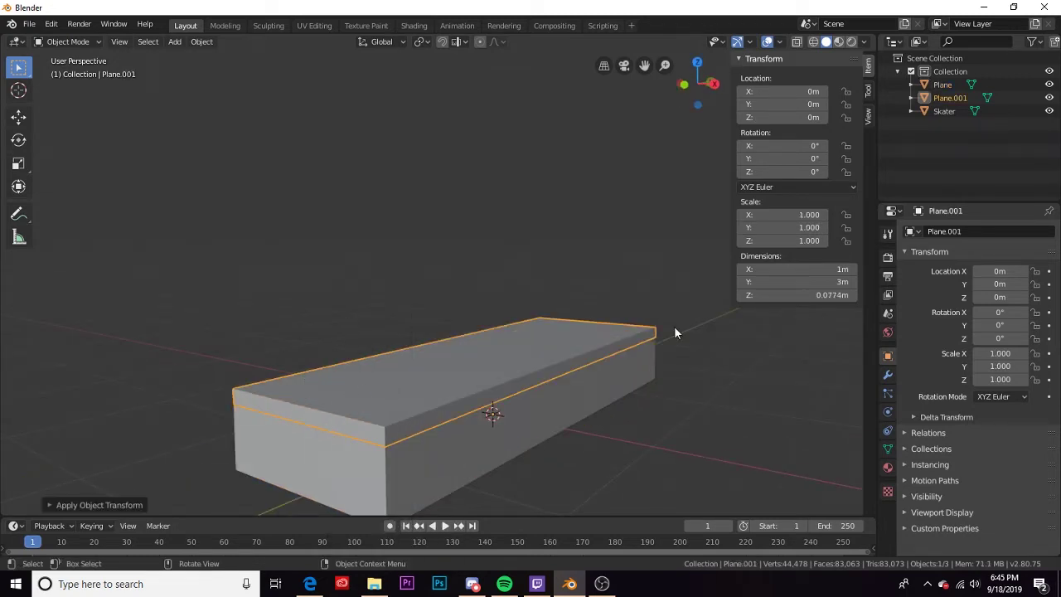
pyautogui.click(550, 418)
pyautogui.click(365, 370)
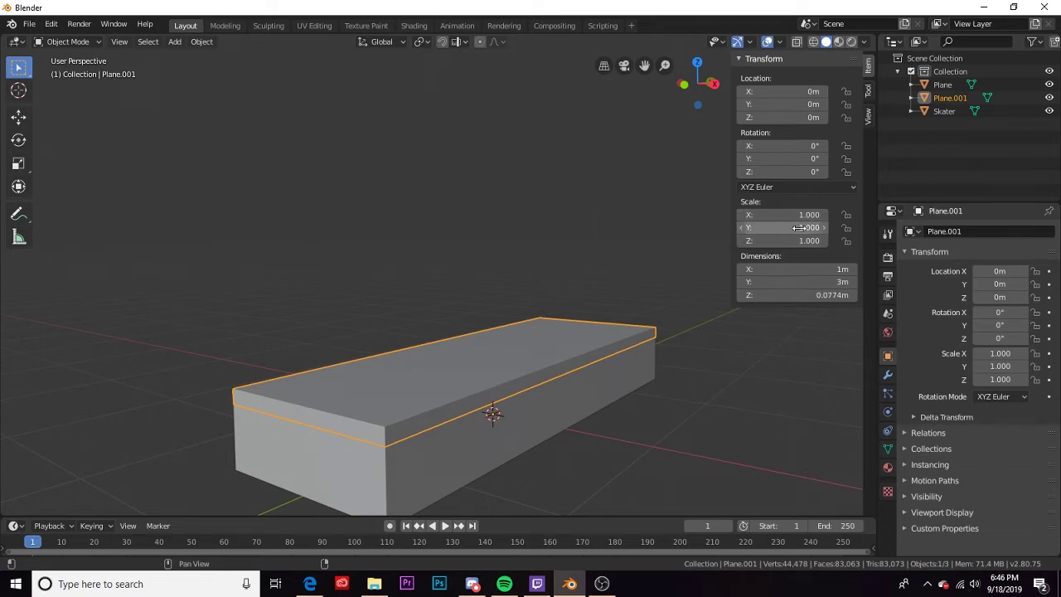
# In Edit Mode, scale the slab's top face up and then back down
pyautogui.moveTo(316, 451); pyautogui.dragTo(451, 322, button='middle')
pyautogui.press('Tab')
pyautogui.press('s')
pyautogui.click(392, 391)
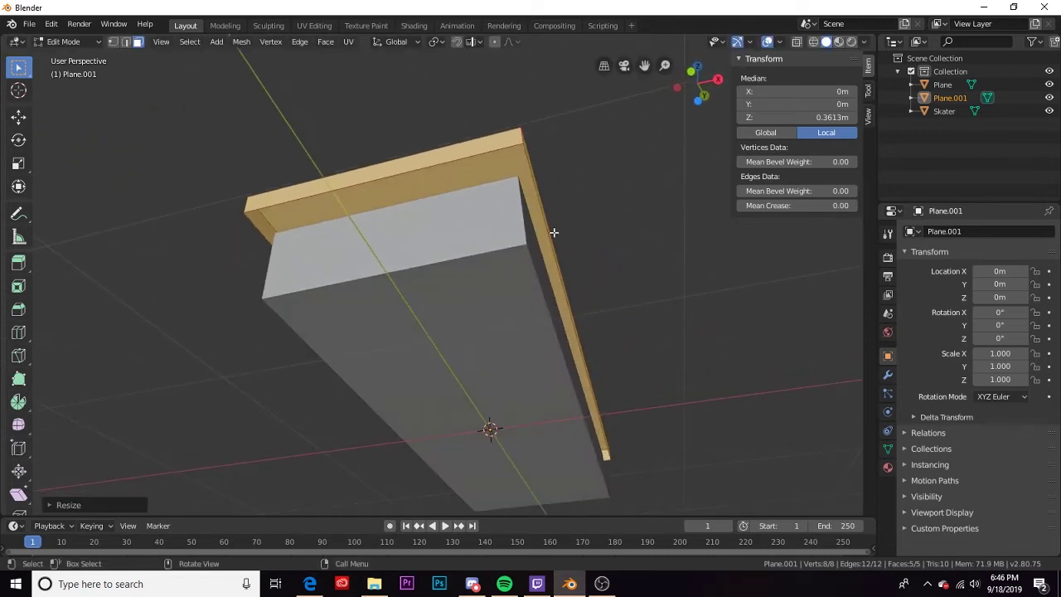
pyautogui.press('s')
pyautogui.click(531, 232)
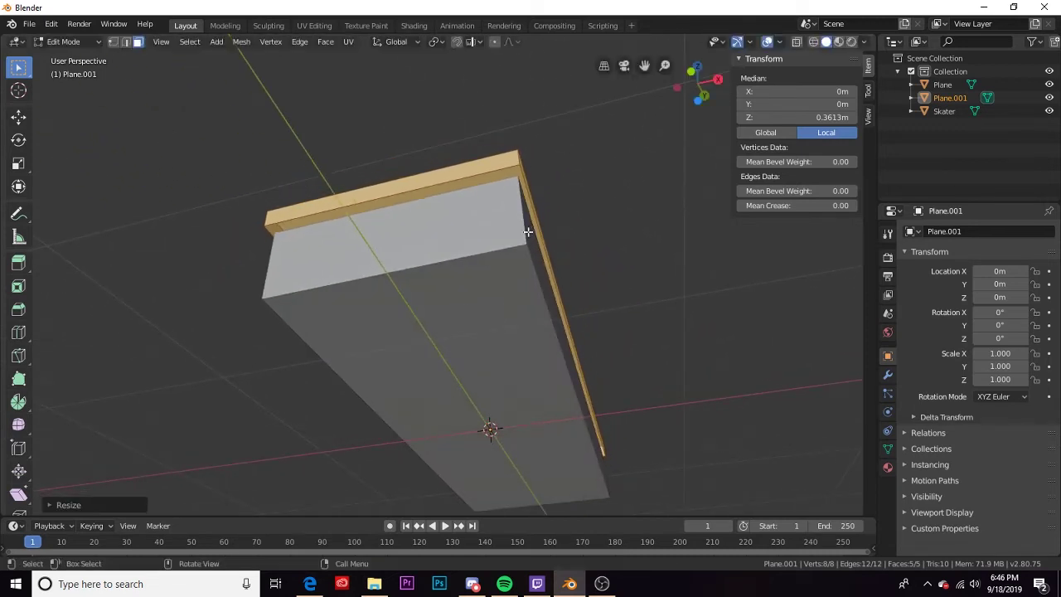
pyautogui.moveTo(531, 232); pyautogui.dragTo(473, 271, button='middle')
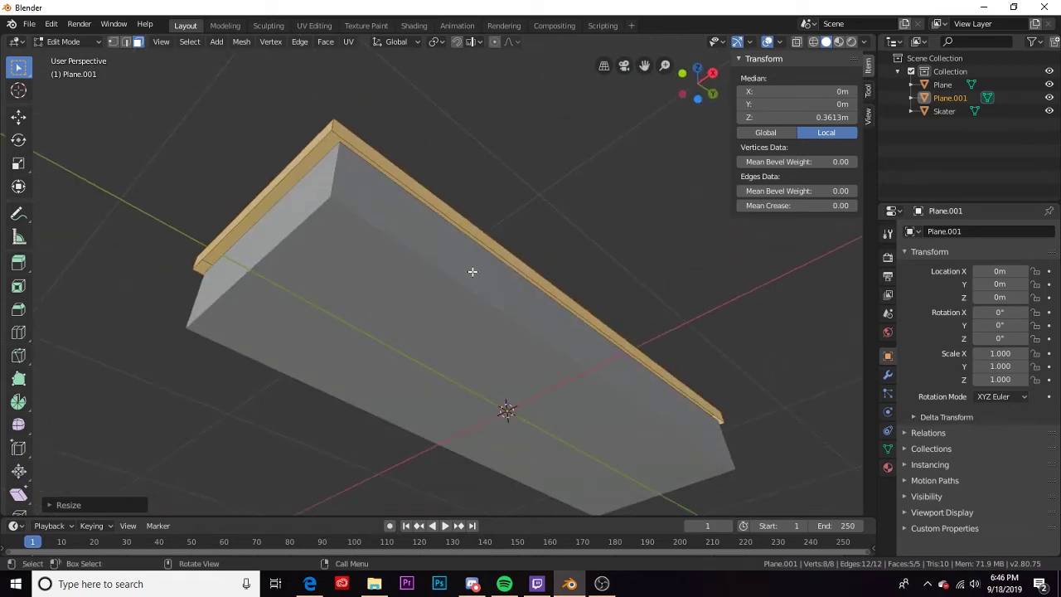
# Widen the lip face slightly along X, then select its top edge loop in edge mode
pyautogui.click(438, 202)
pyautogui.moveTo(422, 233); pyautogui.dragTo(476, 296, button='middle')
pyautogui.press('s')
pyautogui.press('x')
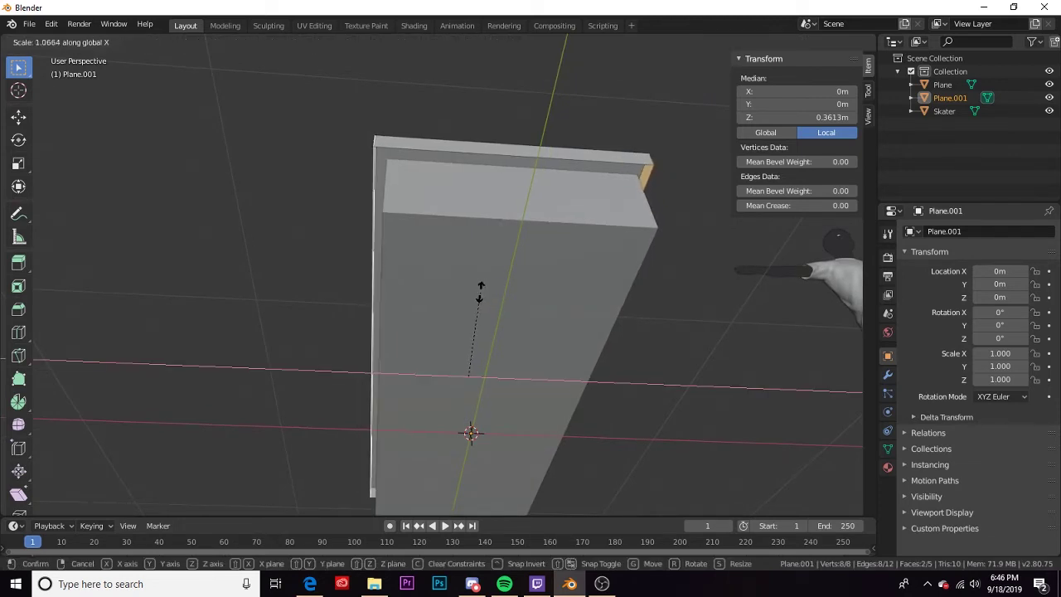
pyautogui.click(479, 290)
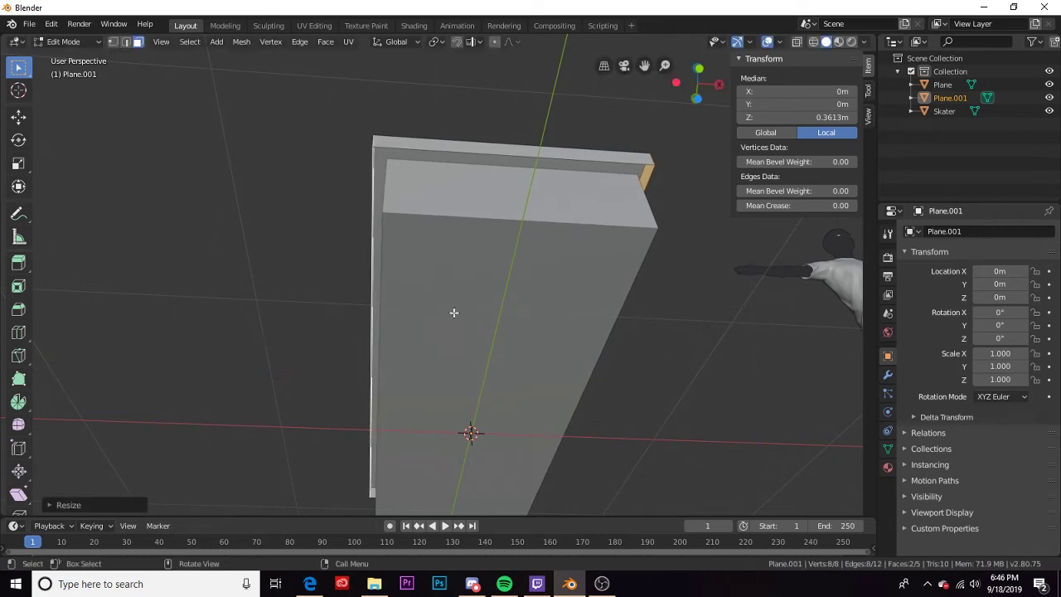
pyautogui.moveTo(457, 310); pyautogui.dragTo(436, 291, button='middle')
pyautogui.press('2')
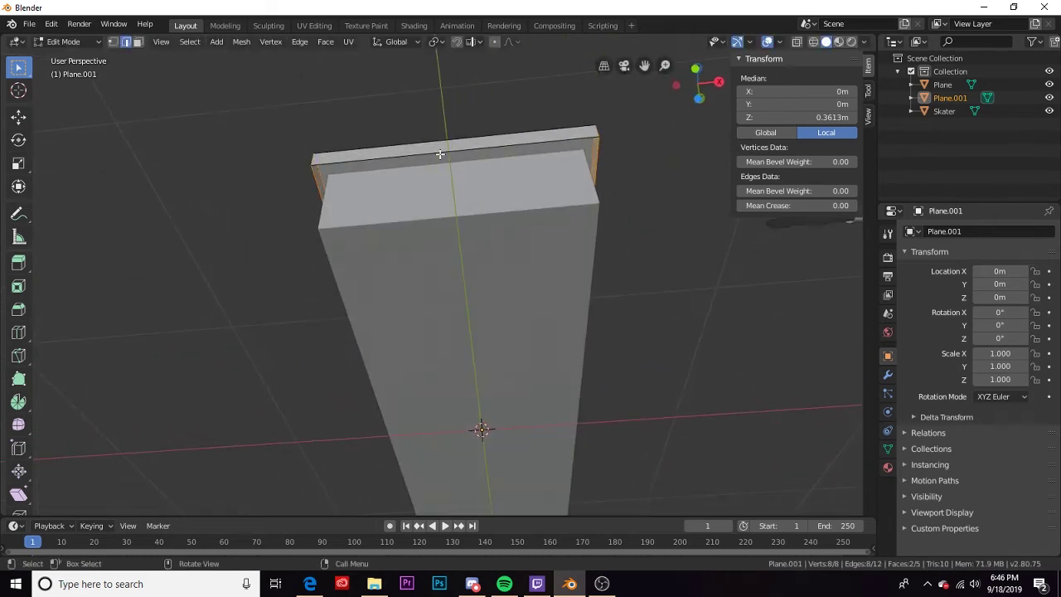
pyautogui.keyDown('alt'); pyautogui.click(318, 174); pyautogui.keyUp('alt')
# Join the lip and the box into a single object, Plane, and zoom out
pyautogui.press('Tab')
pyautogui.moveTo(430, 237); pyautogui.dragTo(393, 319, button='middle')
pyautogui.keyDown('shift'); pyautogui.click(401, 403); pyautogui.keyUp('shift')
pyautogui.moveTo(400, 404); pyautogui.dragTo(406, 411, button='middle')
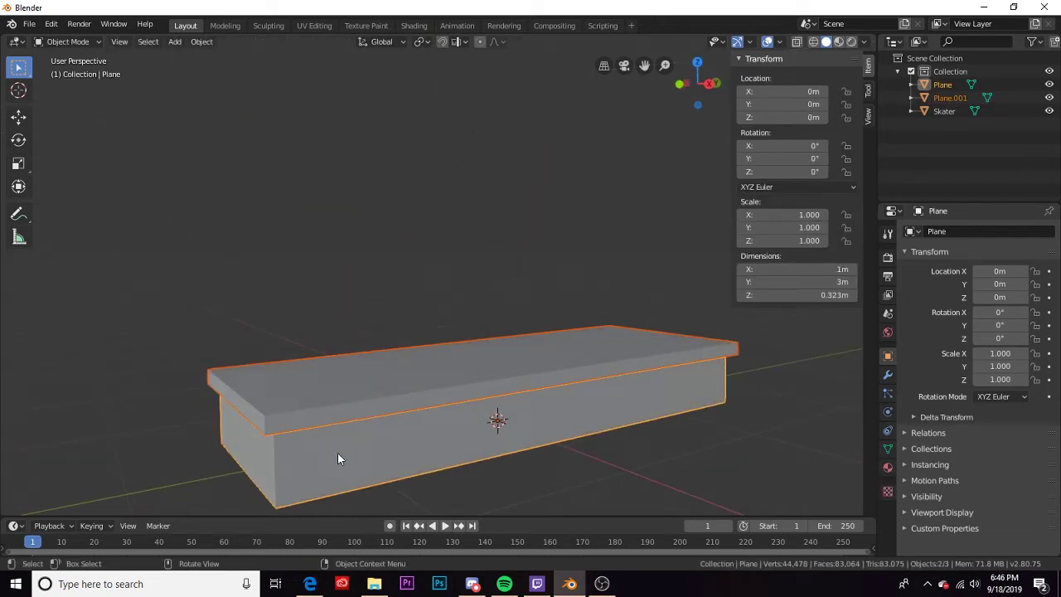
pyautogui.hotkey('ctrl', 'n')
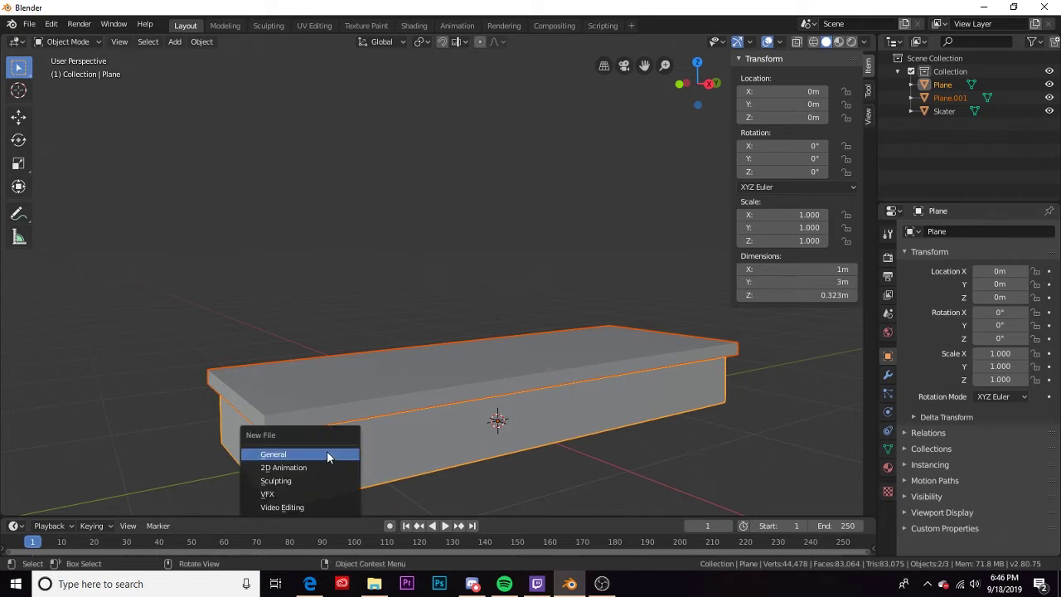
pyautogui.hotkey('ctrl', 'j')
pyautogui.moveTo(376, 420); pyautogui.dragTo(463, 353, button='middle')
pyautogui.scroll(-4, 419, 463)
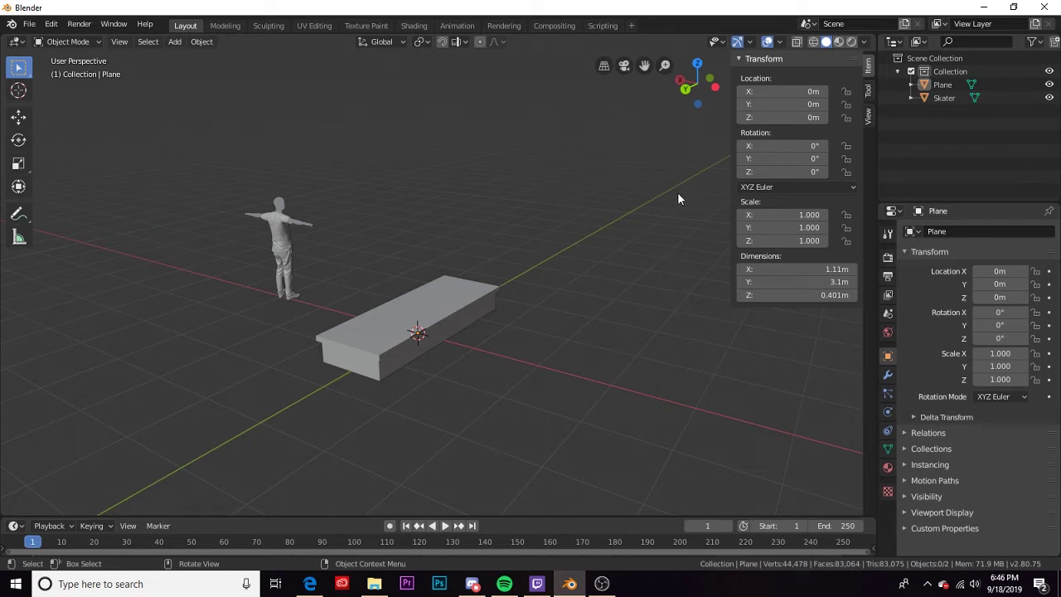
# Set the 3D cursor location to X 0 m and Y -7.5 m in the View tab
pyautogui.moveTo(535, 308); pyautogui.dragTo(386, 396, button='middle')
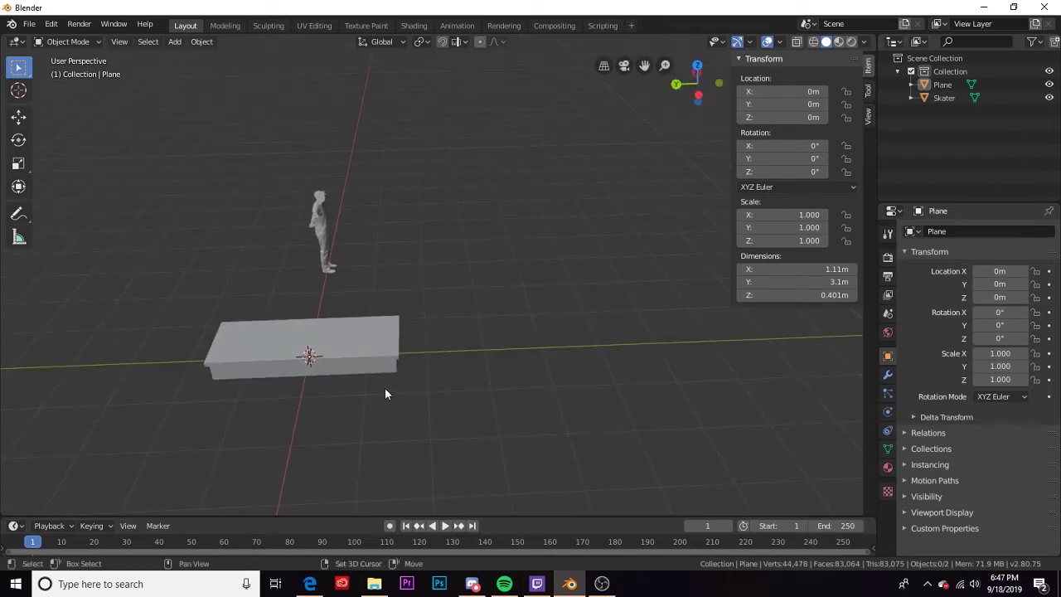
pyautogui.click(868, 115)
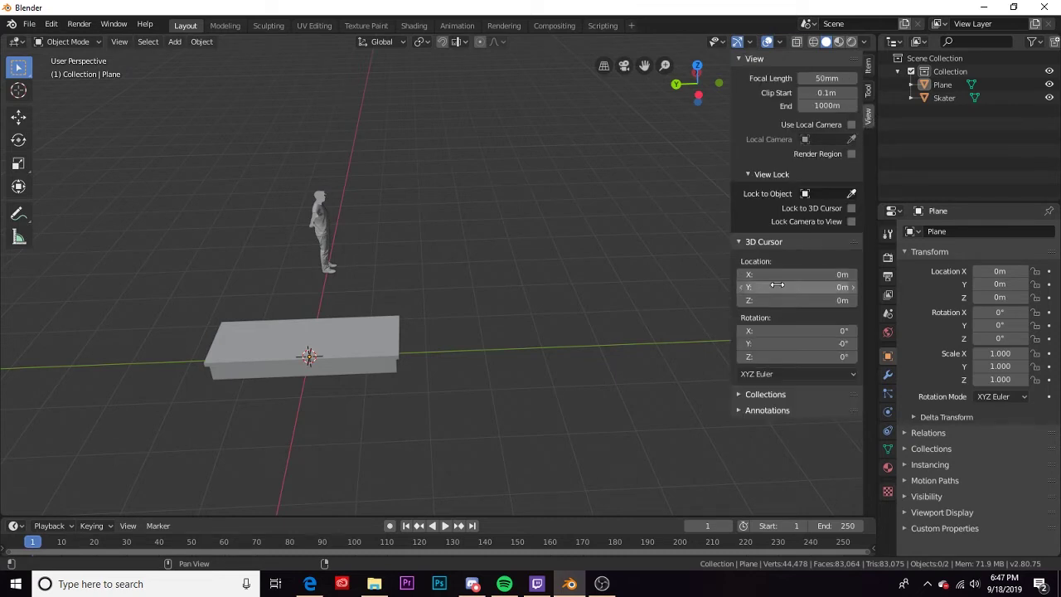
pyautogui.moveTo(761, 275); pyautogui.dragTo(721, 276)
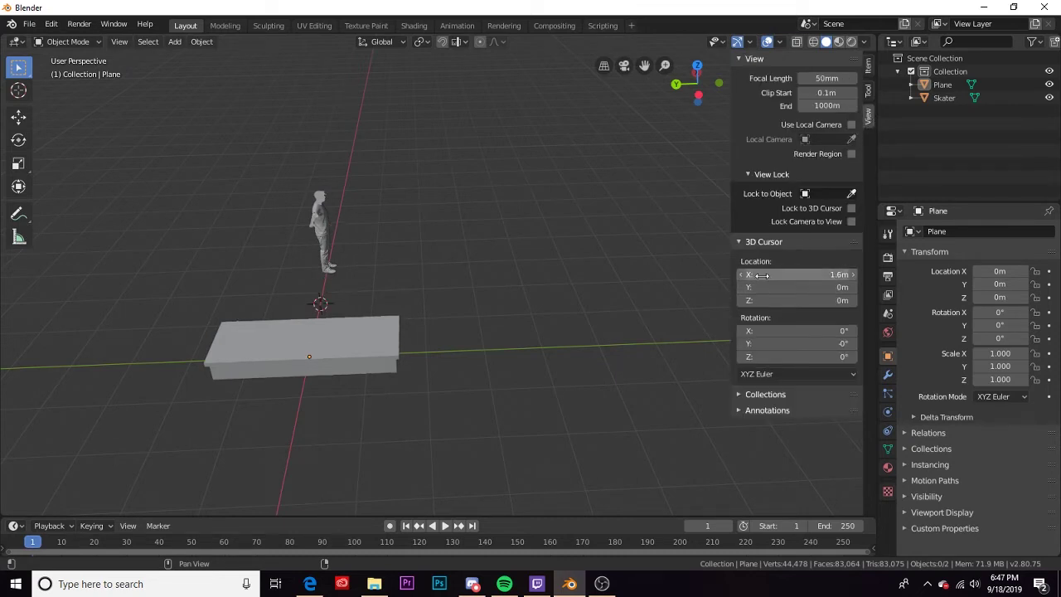
pyautogui.click(778, 276)
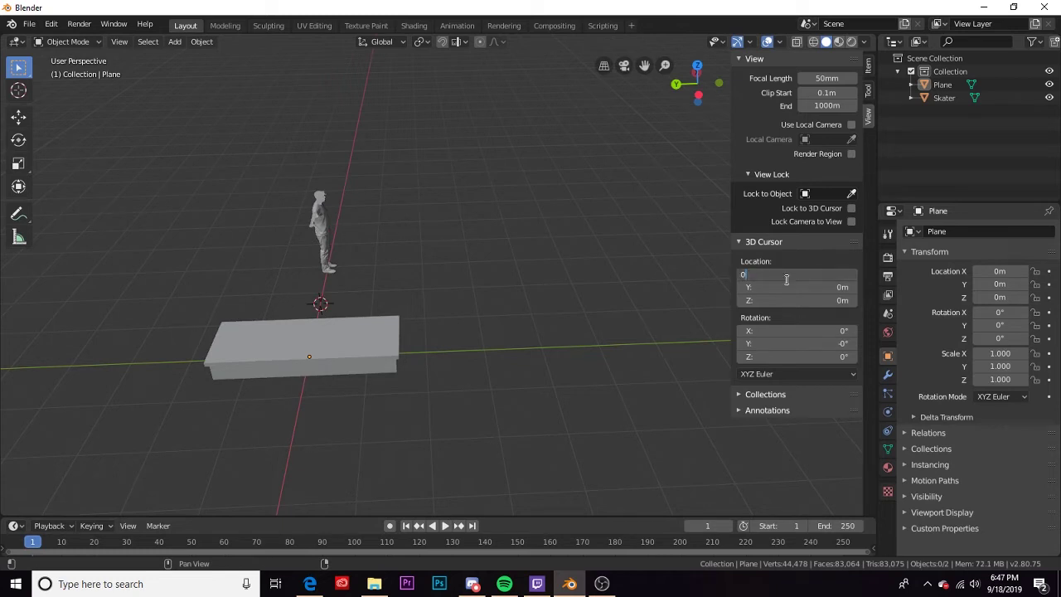
pyautogui.write('0')
pyautogui.press('Return')
pyautogui.click(834, 288)
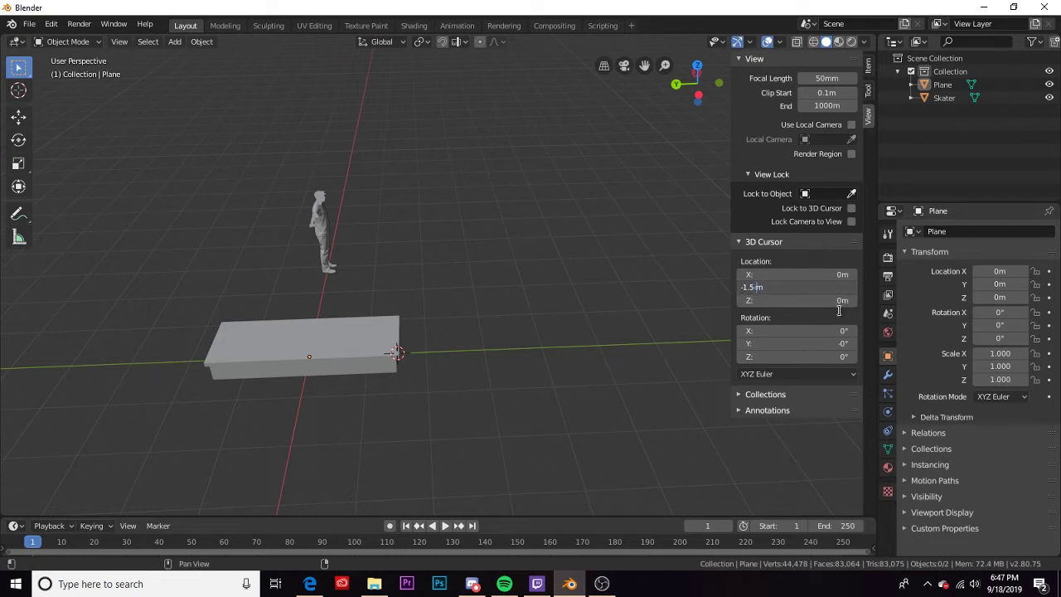
pyautogui.write('-6')
pyautogui.press('Return')
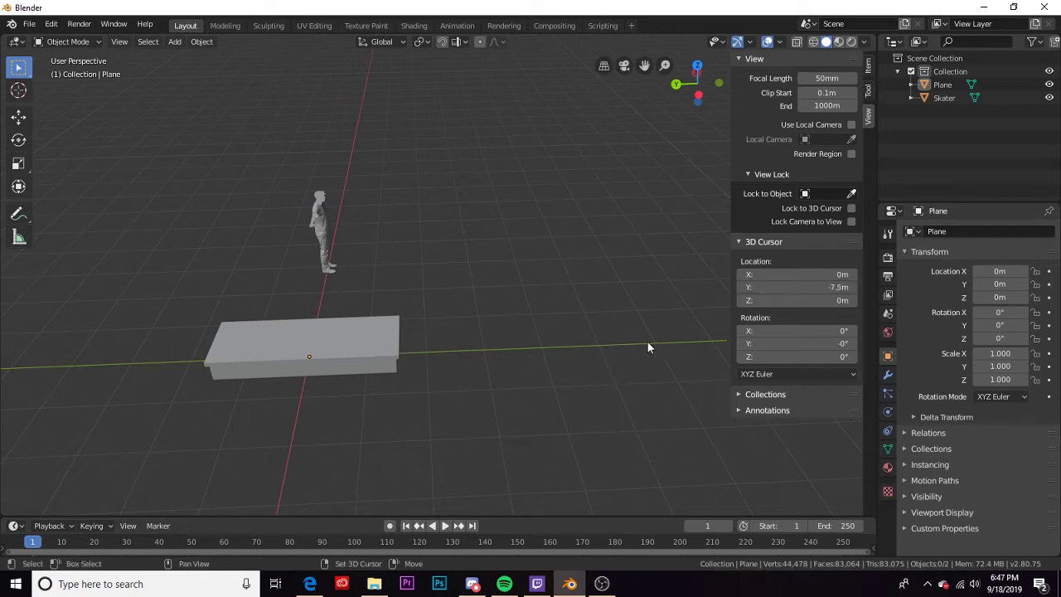
pyautogui.moveTo(631, 340); pyautogui.dragTo(225, 430, button='middle')
pyautogui.moveTo(493, 363); pyautogui.dragTo(420, 400, button='middle')
# Add a new mesh plane, Plane.001, at the 3D cursor
pyautogui.hotkey('shift', 'a')
pyautogui.moveTo(412, 311)
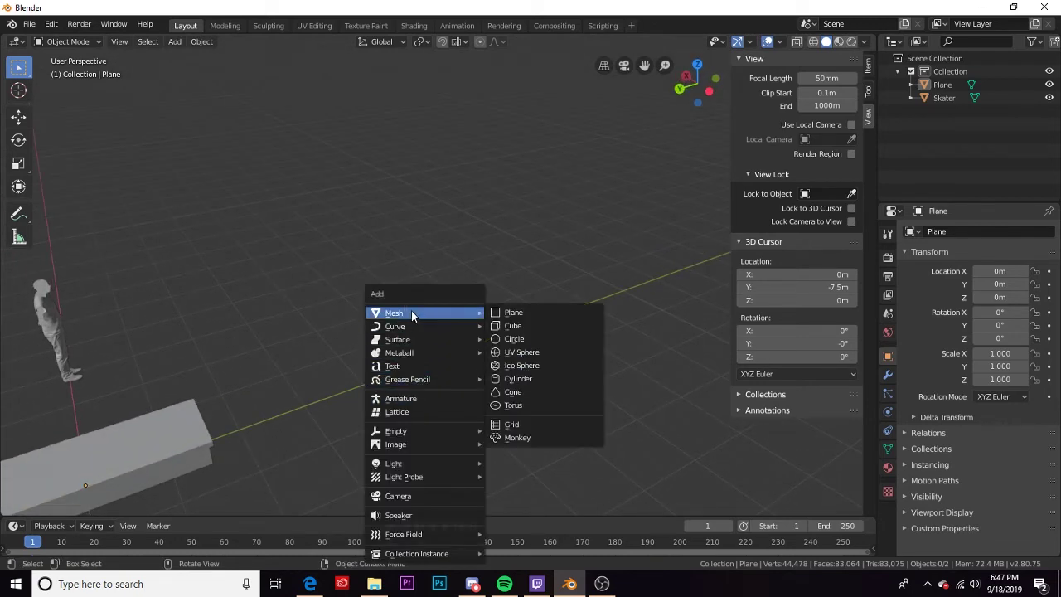
pyautogui.click(527, 315)
pyautogui.moveTo(537, 384); pyautogui.dragTo(477, 408, button='middle')
pyautogui.moveTo(437, 442); pyautogui.dragTo(549, 387, button='middle')
# Move the new plane along the Y axis to about Y -10 m, beyond the ledge
pyautogui.press('g')
pyautogui.press('x')
pyautogui.press('y')
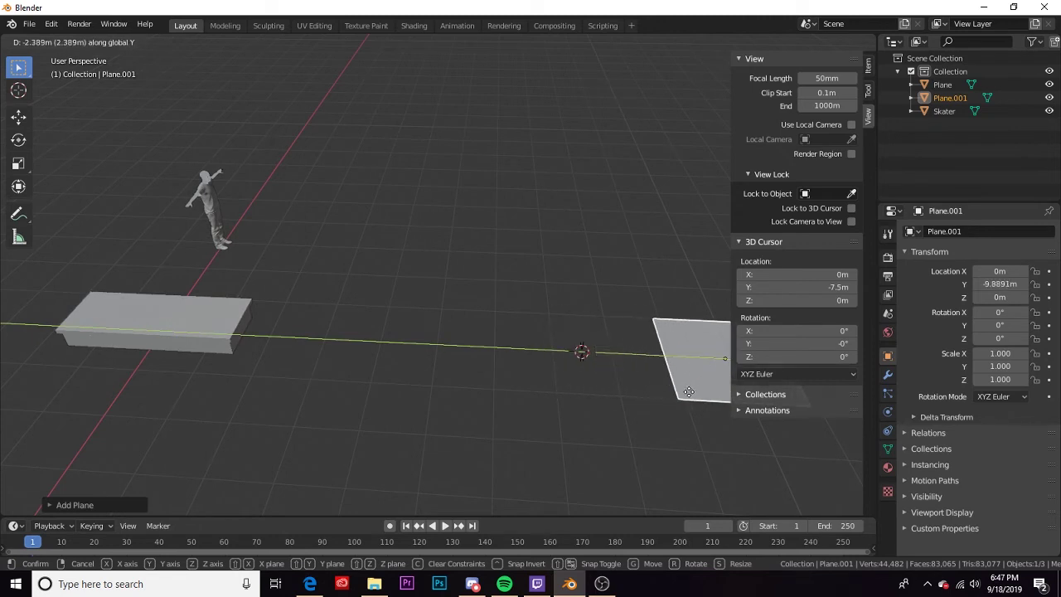
pyautogui.click(580, 385)
pyautogui.moveTo(581, 386); pyautogui.dragTo(555, 368, button='middle')
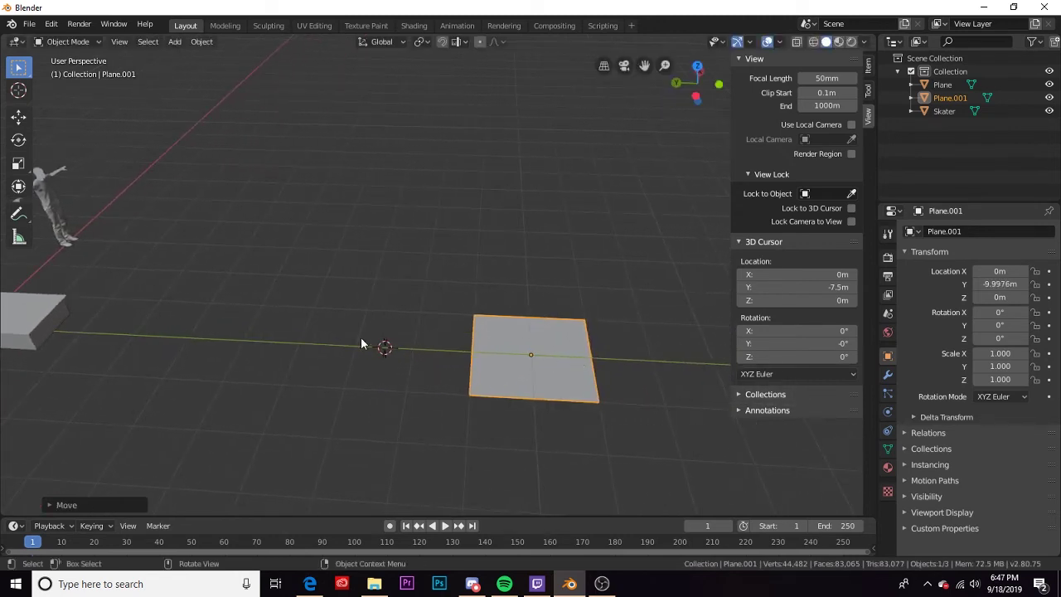
pyautogui.press('g')
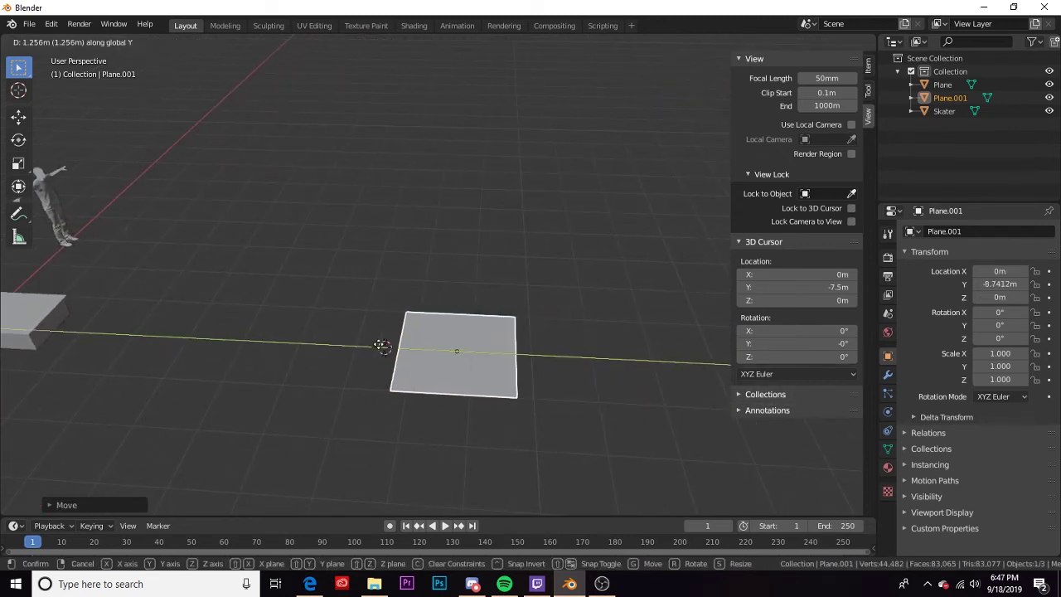
pyautogui.rightClick(376, 371)
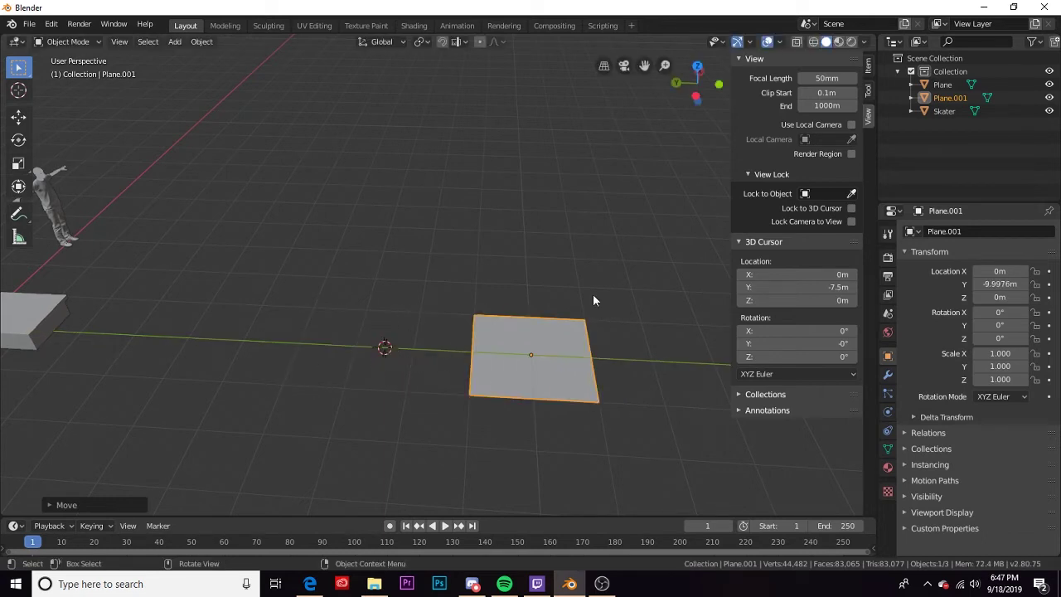
pyautogui.moveTo(462, 338); pyautogui.dragTo(612, 346, button='middle')
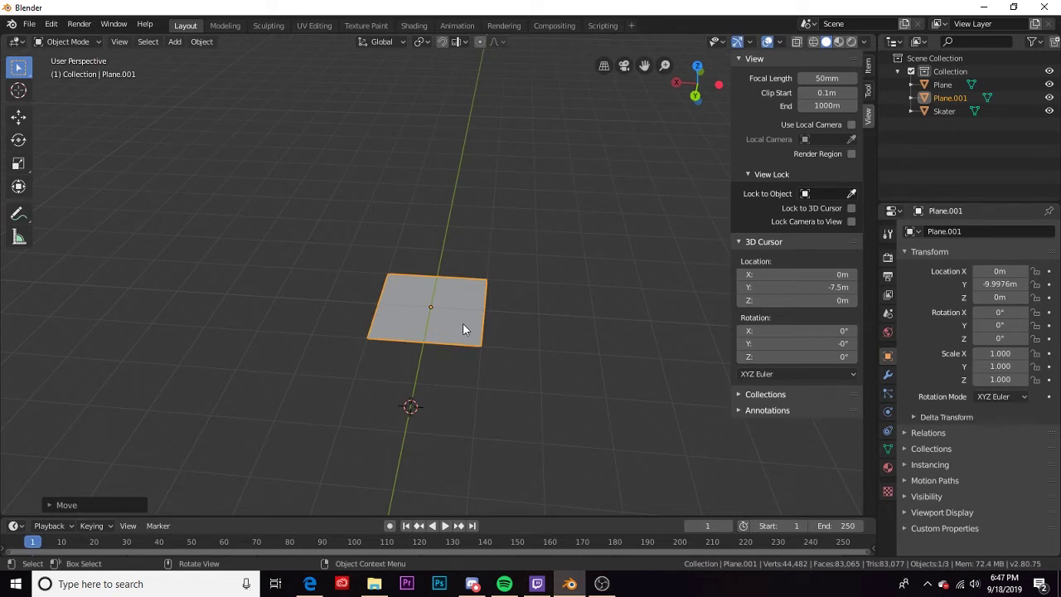
# In Edit Mode, scale two opposite edges apart along X to make the plane about four times wider
pyautogui.press('Tab')
pyautogui.press('space')
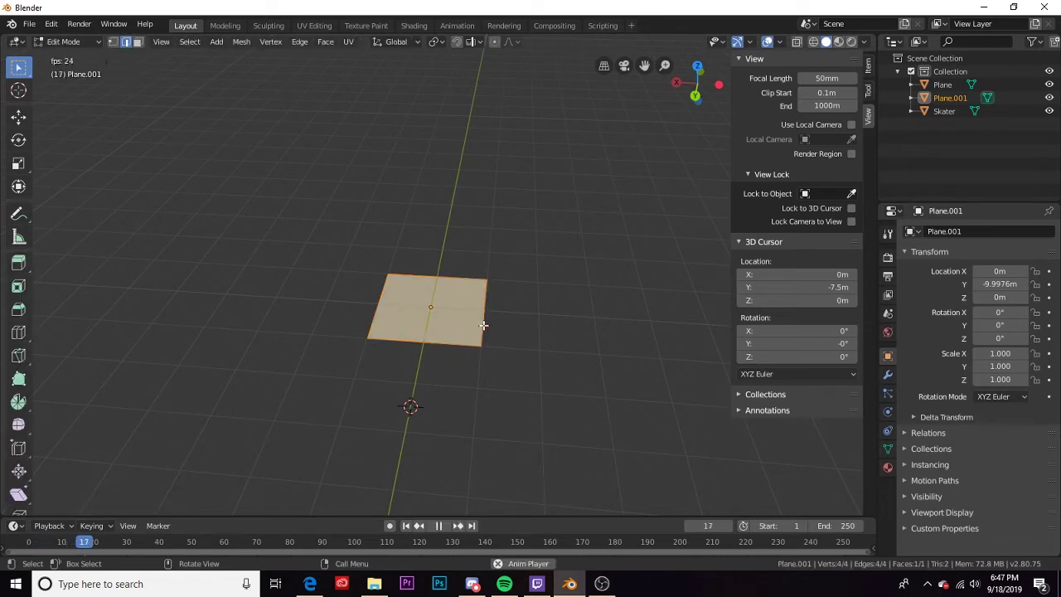
pyautogui.press('space')
pyautogui.click(483, 325)
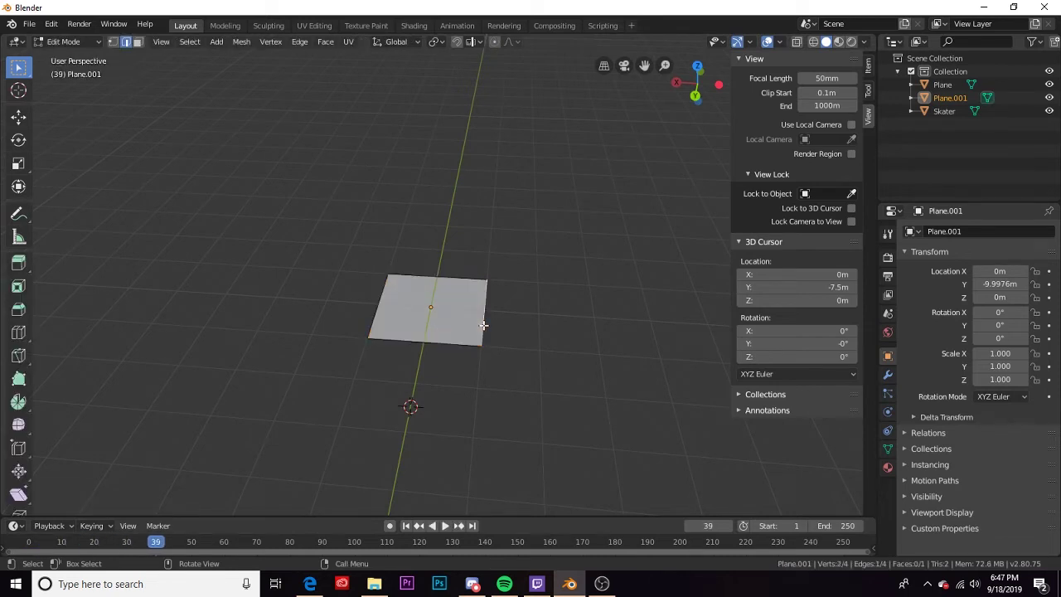
pyautogui.keyDown('shift'); pyautogui.click(390, 300); pyautogui.keyUp('shift')
pyautogui.press('s')
pyautogui.press('x')
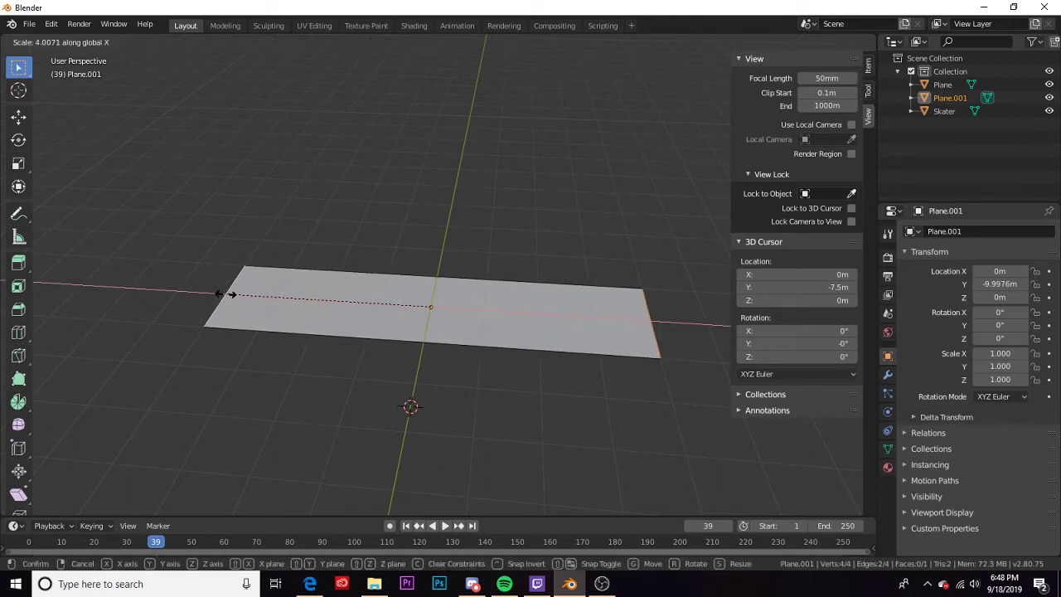
pyautogui.click(230, 293)
pyautogui.moveTo(507, 383); pyautogui.dragTo(530, 368, button='middle')
# Raise the plane's far edge straight up along Z into a wall about 1.26 m high
pyautogui.press('Tab')
pyautogui.press('Tab')
pyautogui.hotkey('ctrl', 'r')
pyautogui.click(611, 405)
pyautogui.press('g')
pyautogui.press('z')
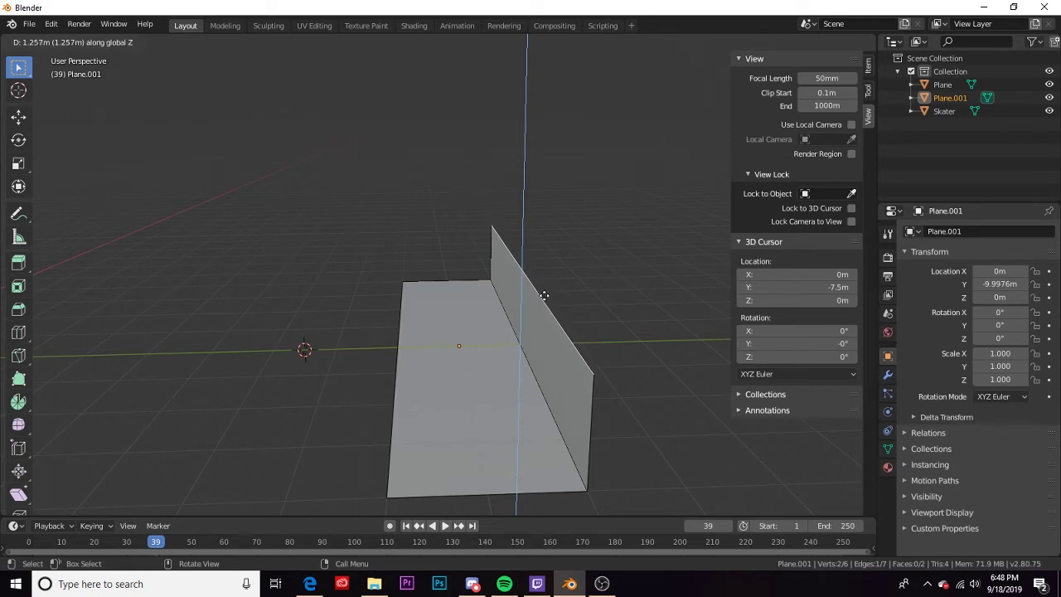
pyautogui.click(545, 296)
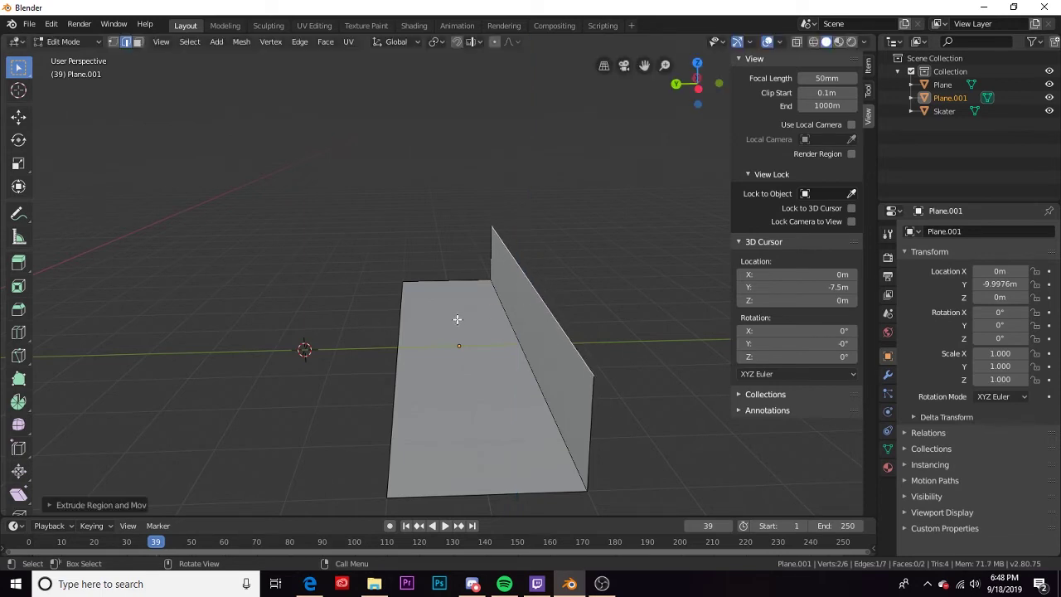
pyautogui.moveTo(457, 319); pyautogui.dragTo(497, 315, button='middle')
pyautogui.moveTo(583, 331); pyautogui.dragTo(525, 385, button='middle')
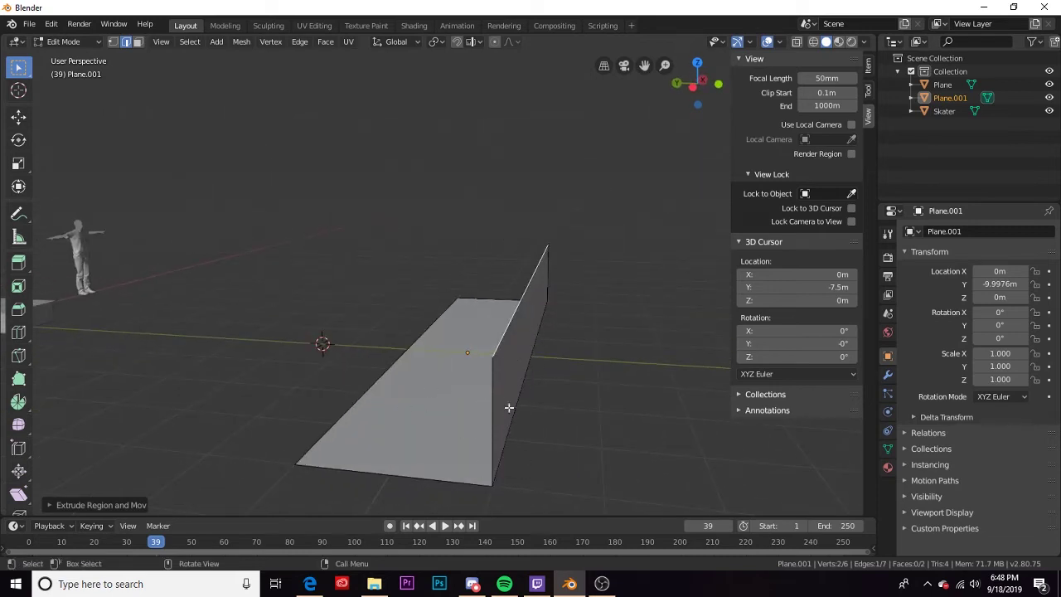
pyautogui.moveTo(484, 354); pyautogui.dragTo(542, 361, button='middle')
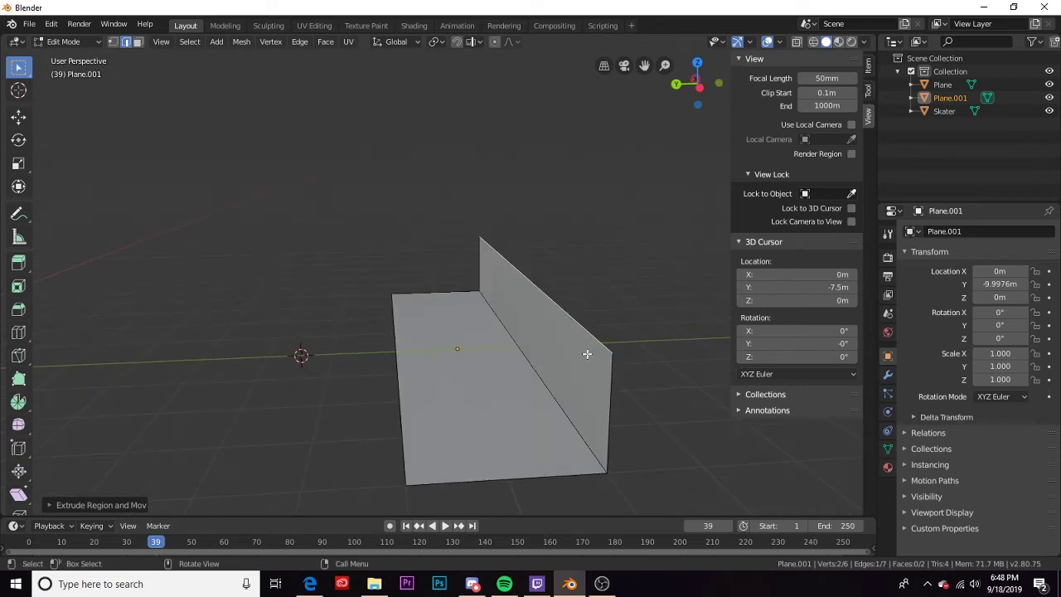
# Bevel the floor-to-wall corner edge into a multi-segment curve as a first attempt
pyautogui.click(527, 360)
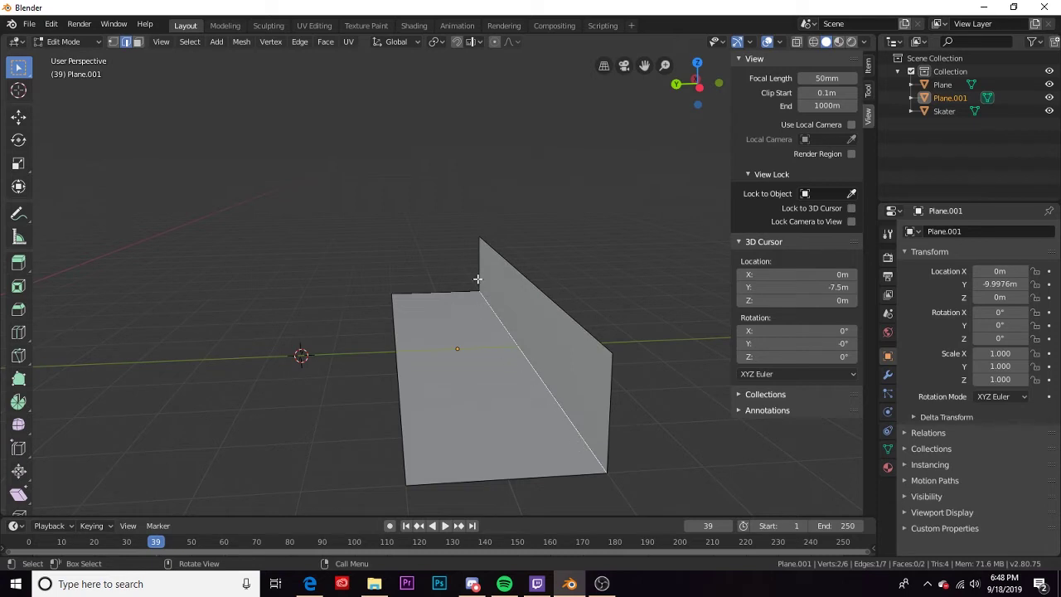
pyautogui.hotkey('ctrl', 'b')
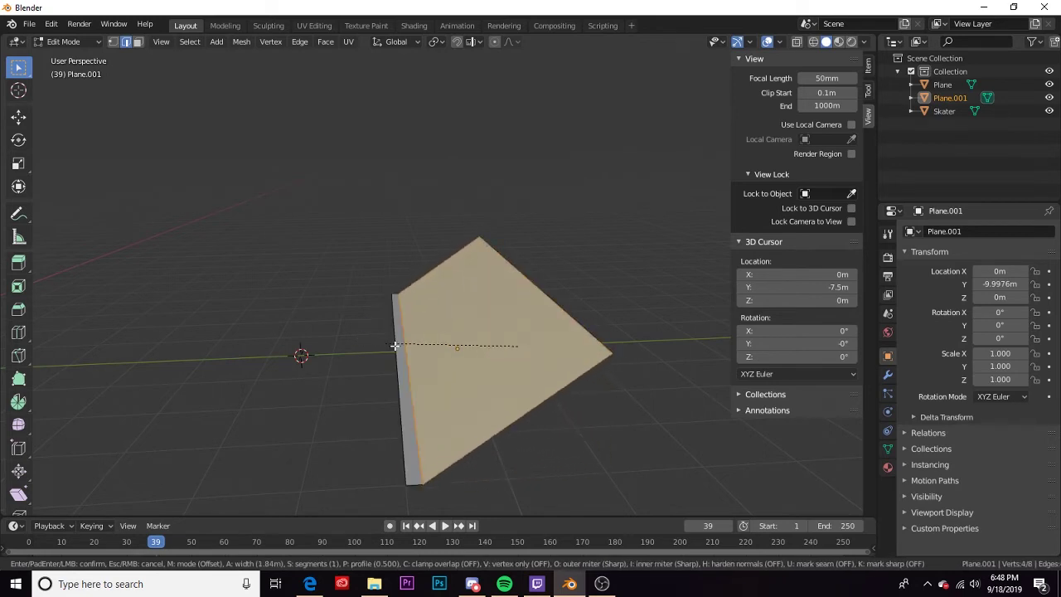
pyautogui.scroll(1, 436, 356)
pyautogui.scroll(7, 439, 352)
pyautogui.scroll(-1, 439, 357)
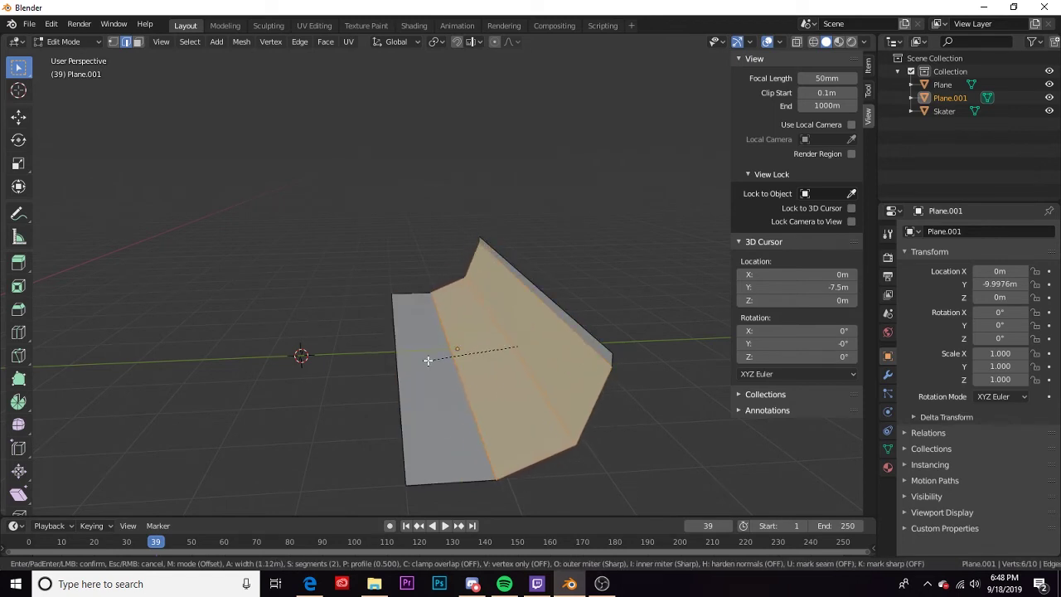
pyautogui.scroll(6, 434, 360)
pyautogui.scroll(-5, 447, 365)
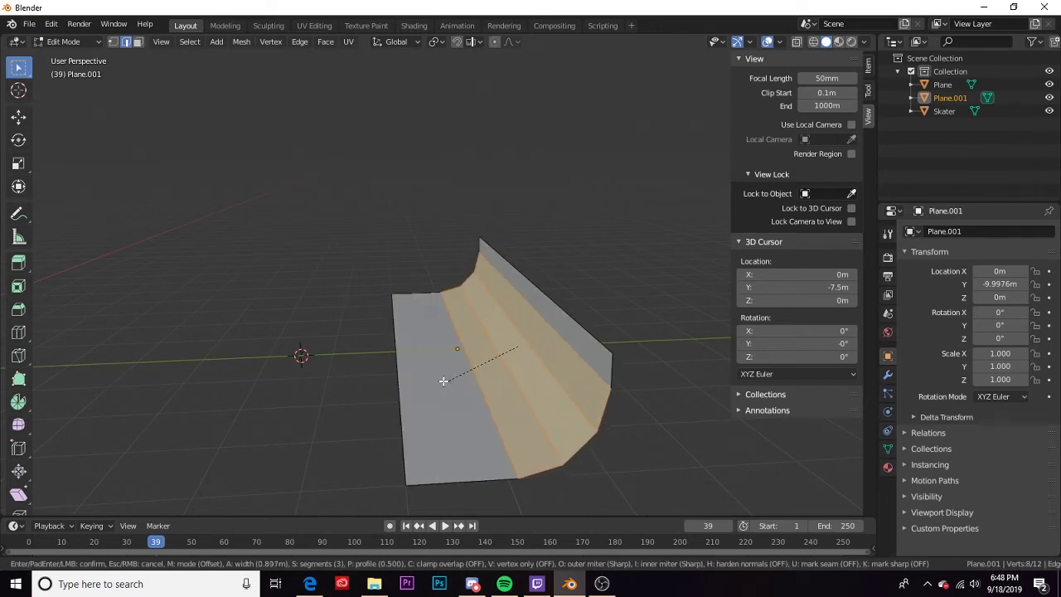
pyautogui.scroll(1, 433, 380)
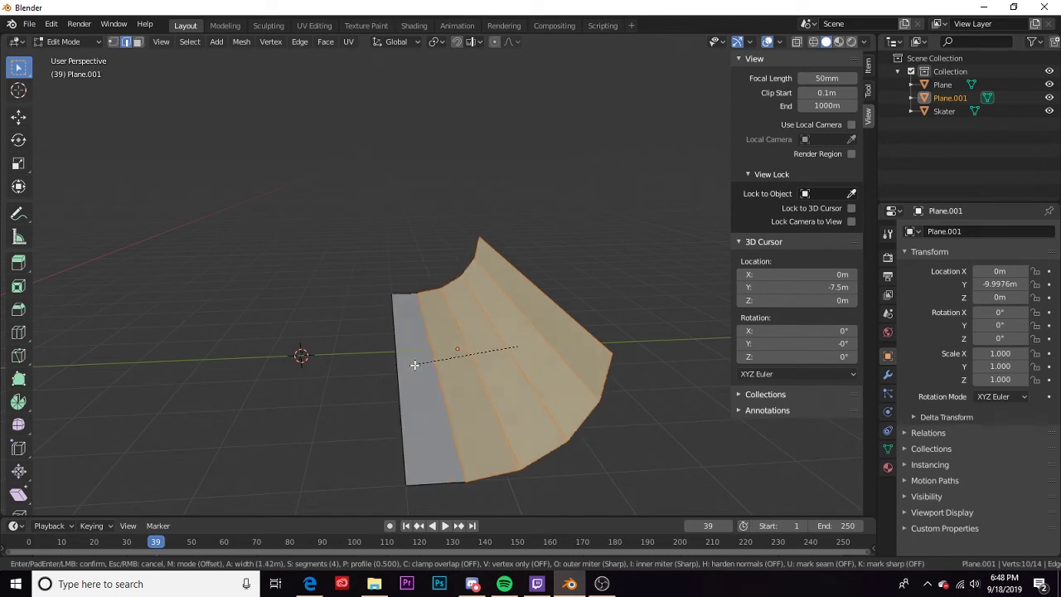
pyautogui.scroll(1, 411, 363)
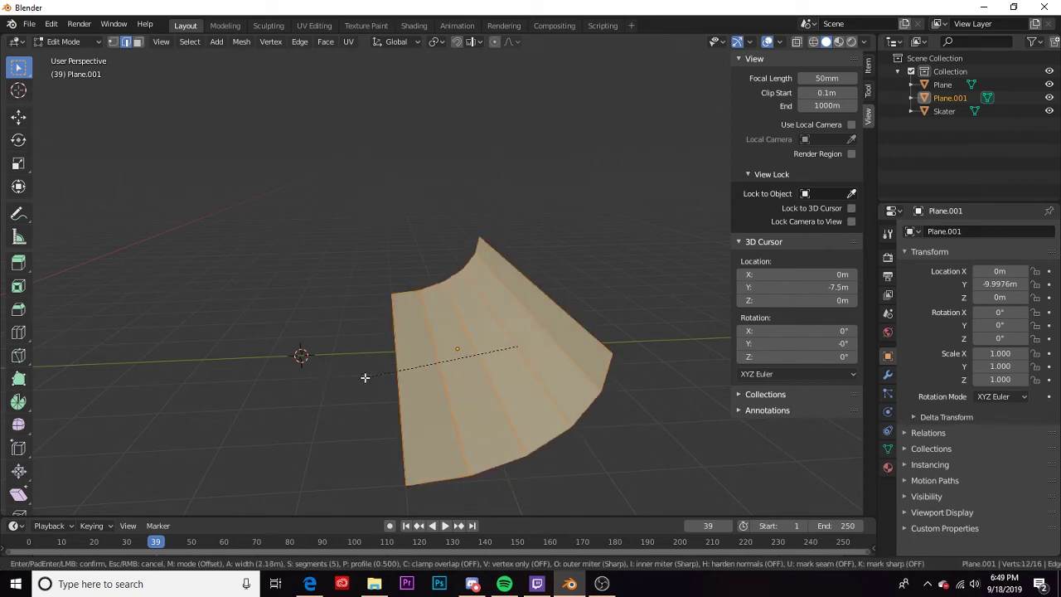
pyautogui.scroll(1, 385, 372)
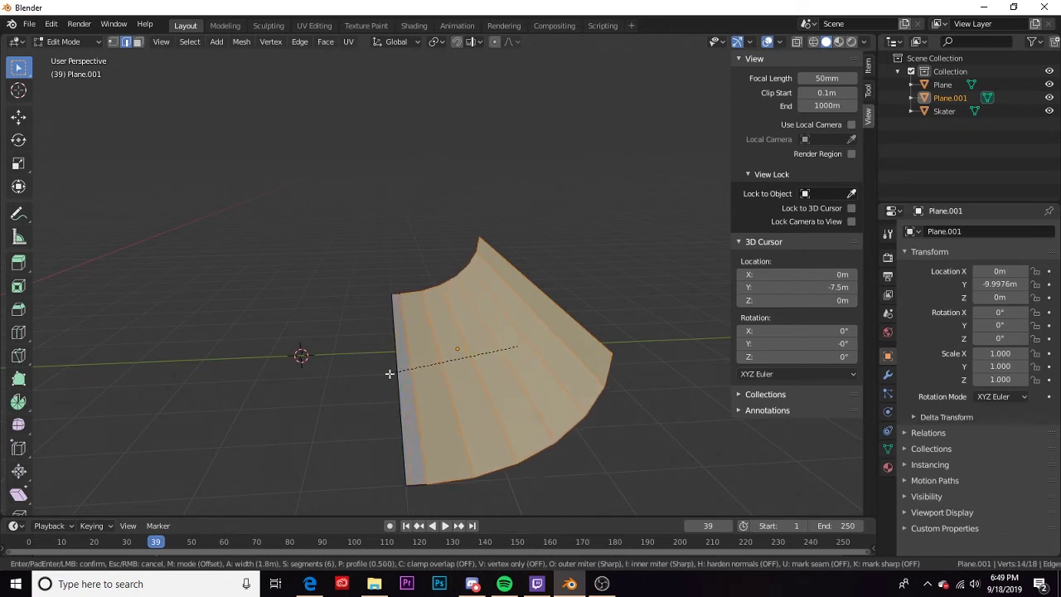
pyautogui.click(312, 359)
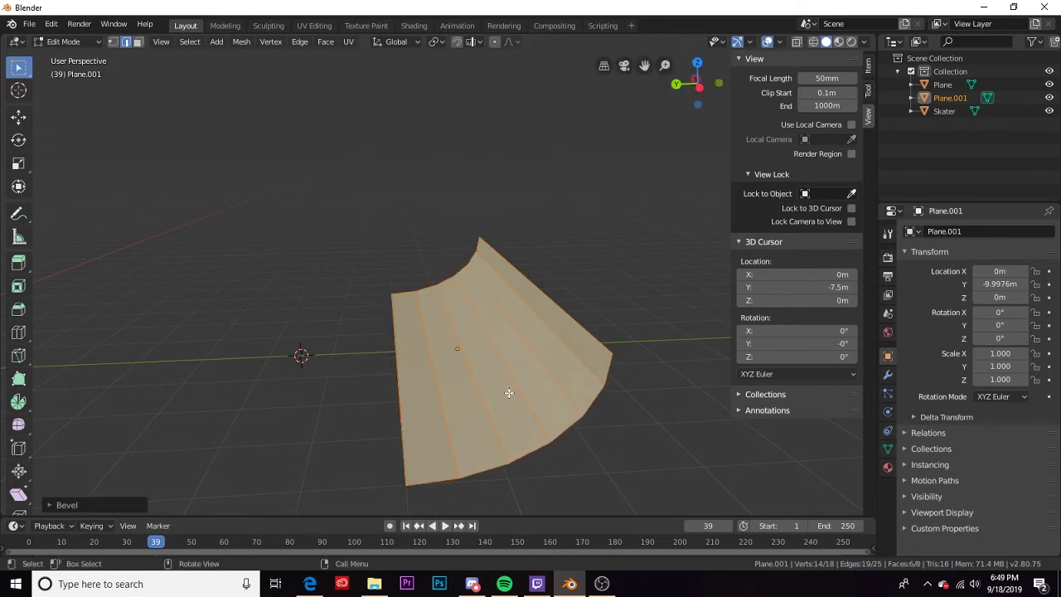
pyautogui.moveTo(504, 393); pyautogui.dragTo(493, 374, button='middle')
# Undo that bevel and redo it as a six-segment curve, forming a quarter-pipe ramp
pyautogui.hotkey('ctrl', 'z')
pyautogui.press('g')
pyautogui.press('Escape')
pyautogui.hotkey('ctrl', 'b')
pyautogui.scroll(5, 383, 375)
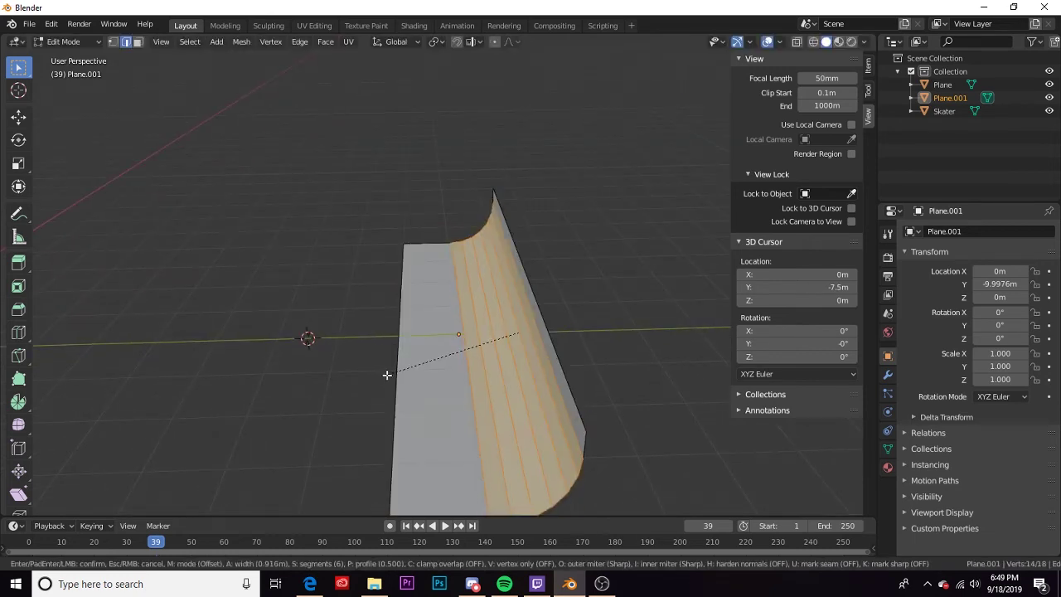
pyautogui.press('m')
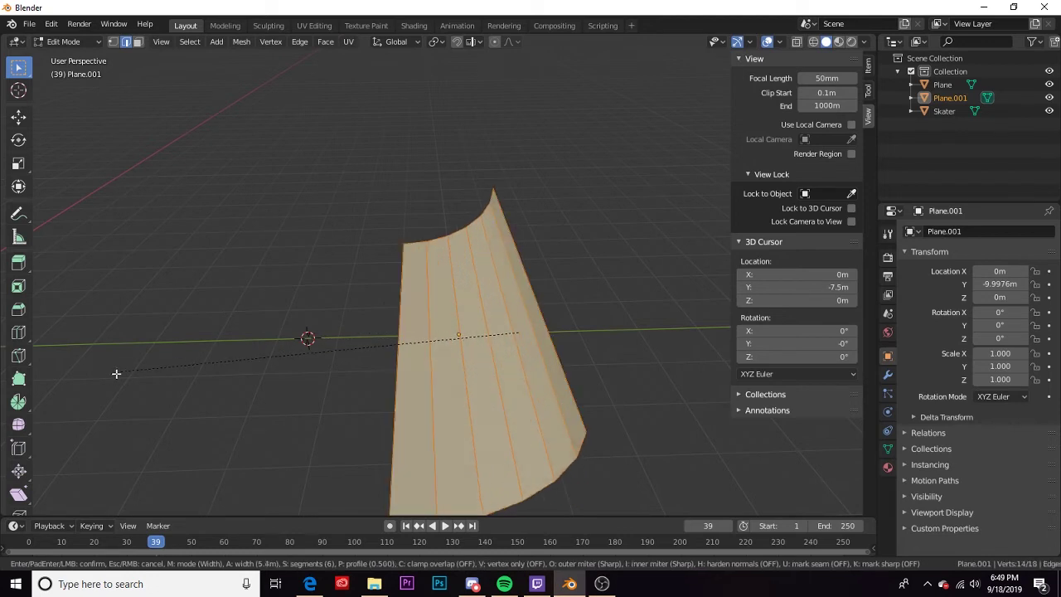
pyautogui.press('m')
pyautogui.press('m')
pyautogui.press('m')
pyautogui.press('m')
pyautogui.press('m')
pyautogui.press('m')
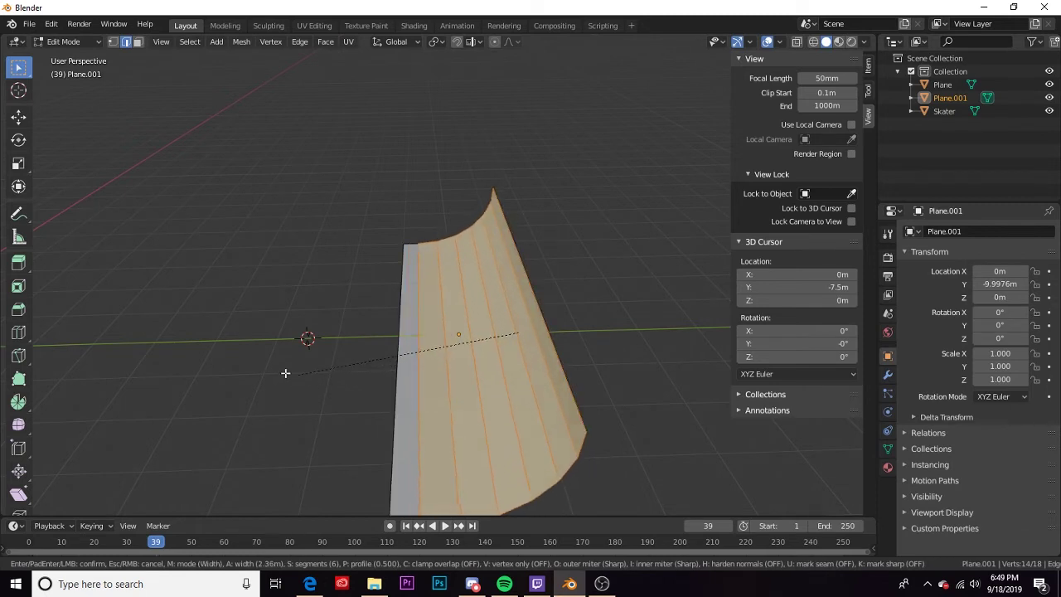
pyautogui.press('m')
pyautogui.press('m')
pyautogui.press('m')
pyautogui.press('m')
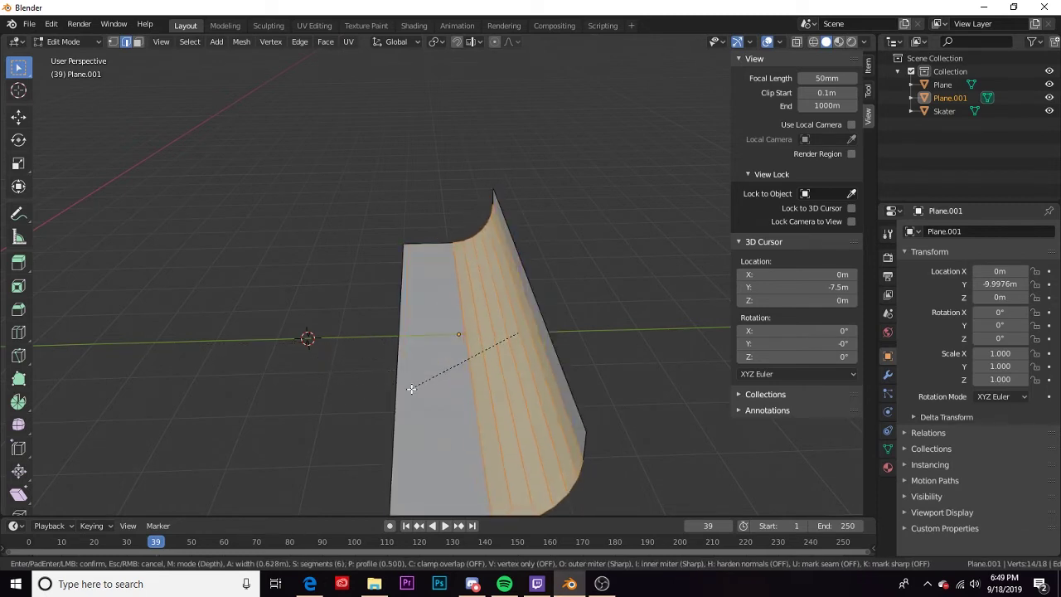
pyautogui.click(284, 374)
pyautogui.moveTo(587, 451); pyautogui.dragTo(407, 309, button='middle')
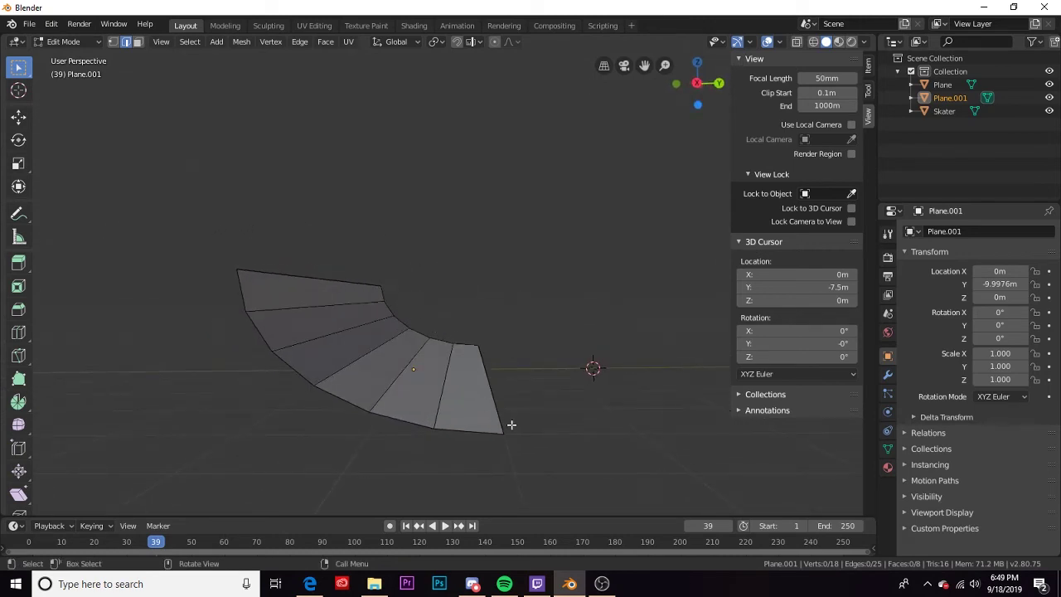
# Undo the bevel to get back to the plain wall and floor
pyautogui.moveTo(506, 433); pyautogui.dragTo(512, 389, button='middle')
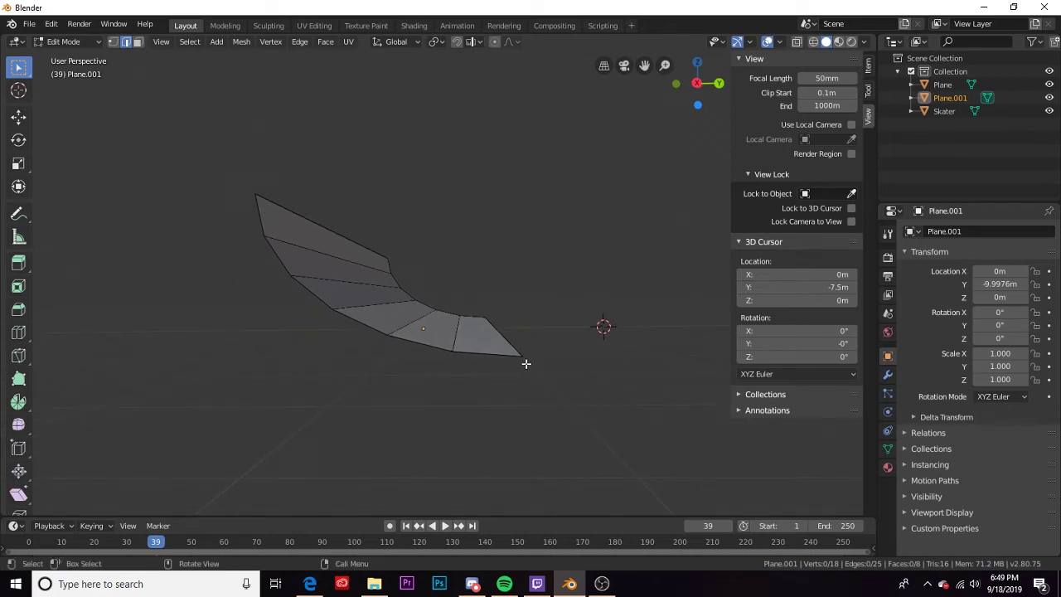
pyautogui.moveTo(236, 206); pyautogui.dragTo(327, 257, button='middle')
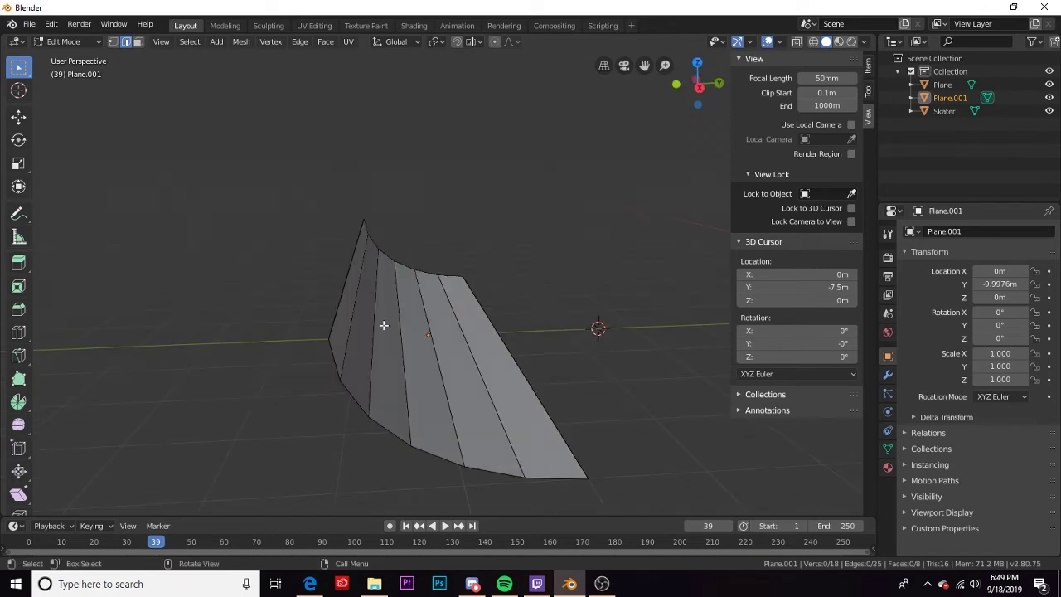
pyautogui.moveTo(426, 404)
pyautogui.mouseDown(button='middle')
pyautogui.moveTo(450, 367)
pyautogui.moveTo(415, 402)
pyautogui.mouseUp(button='middle')
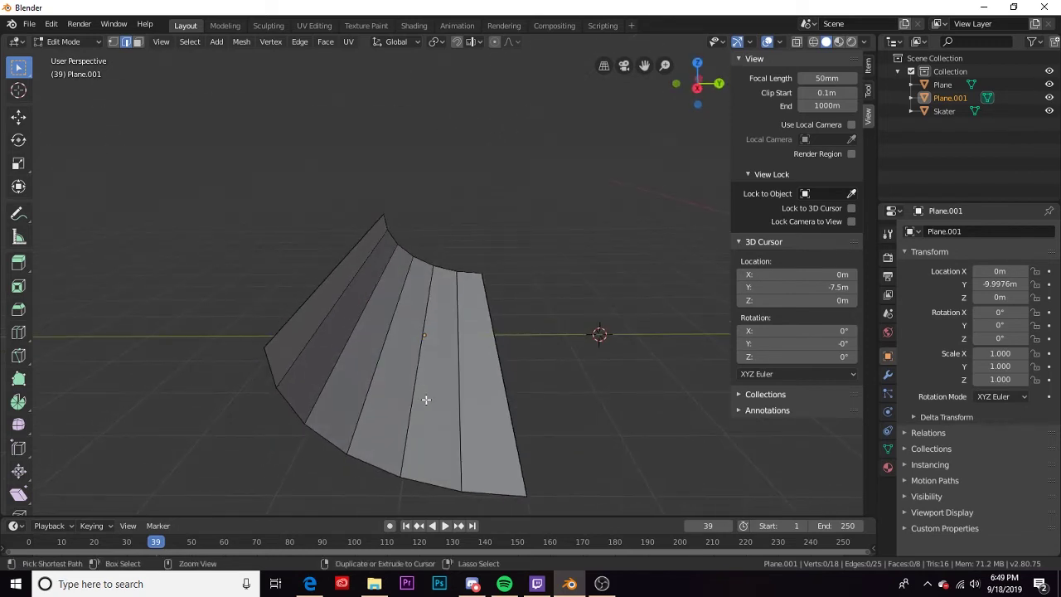
pyautogui.hotkey('ctrl', 'z')
pyautogui.hotkey('ctrl', 'z')
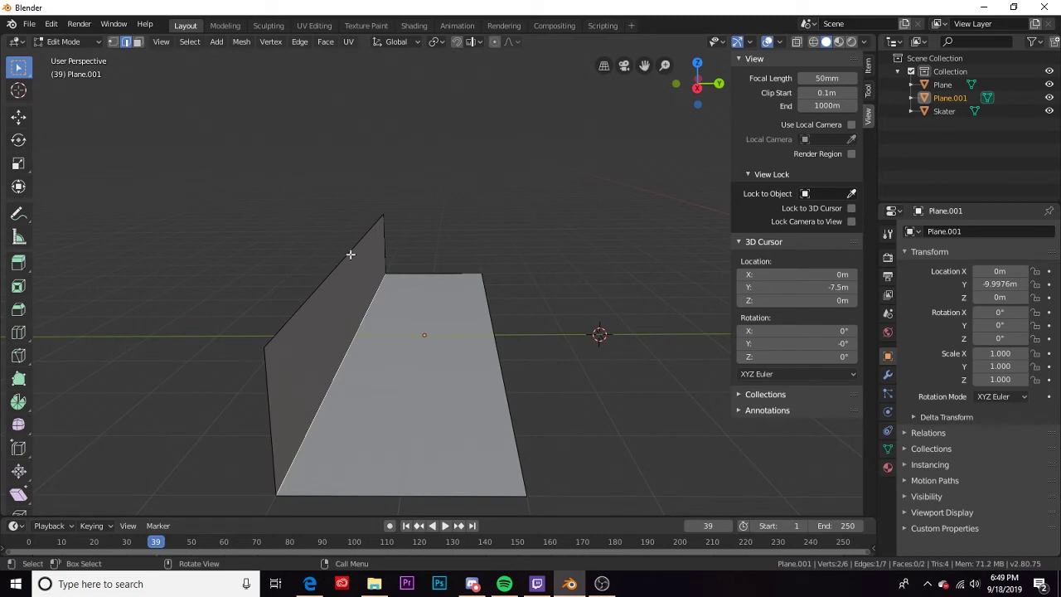
pyautogui.moveTo(317, 290); pyautogui.dragTo(306, 265, button='middle')
# Fill a face between the two selected edges, then delete that sloped face
pyautogui.keyDown('shift'); pyautogui.click(469, 356); pyautogui.keyUp('shift')
pyautogui.moveTo(469, 356); pyautogui.dragTo(395, 348, button='middle')
pyautogui.press('f')
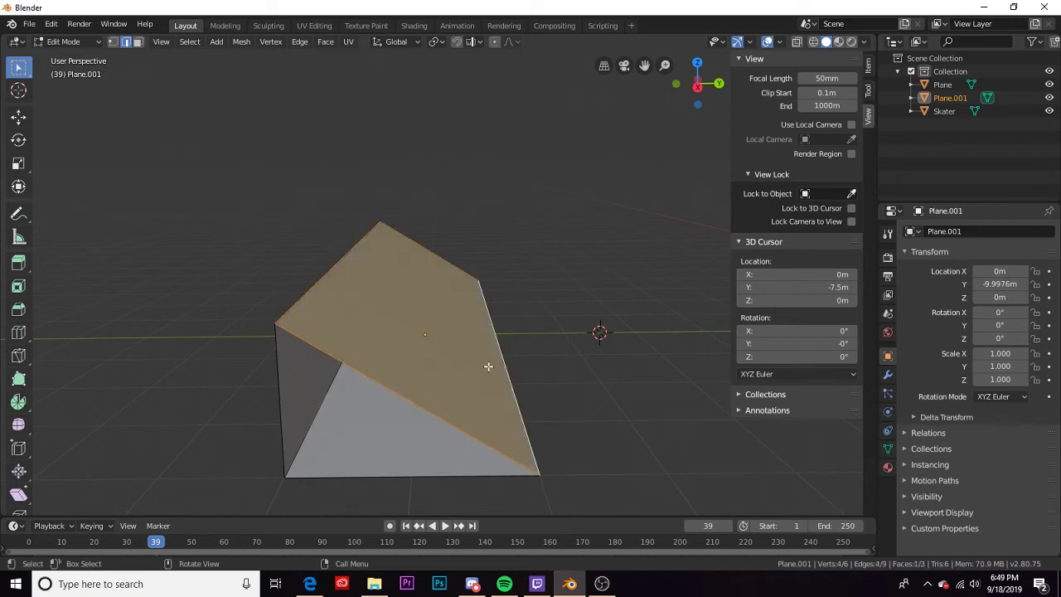
pyautogui.moveTo(488, 367); pyautogui.dragTo(478, 353, button='middle')
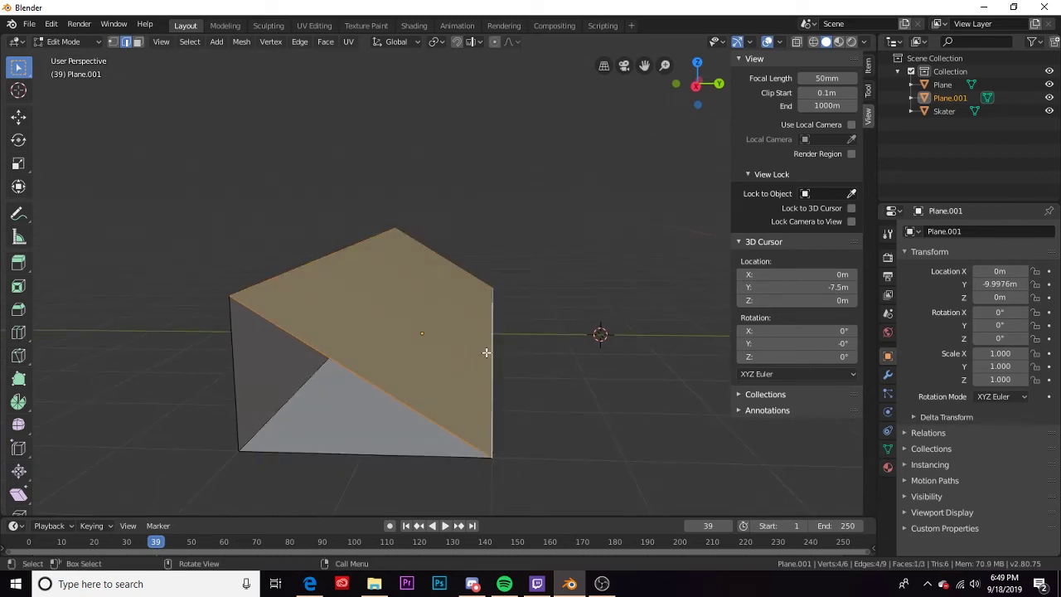
pyautogui.hotkey('ctrl', 'b')
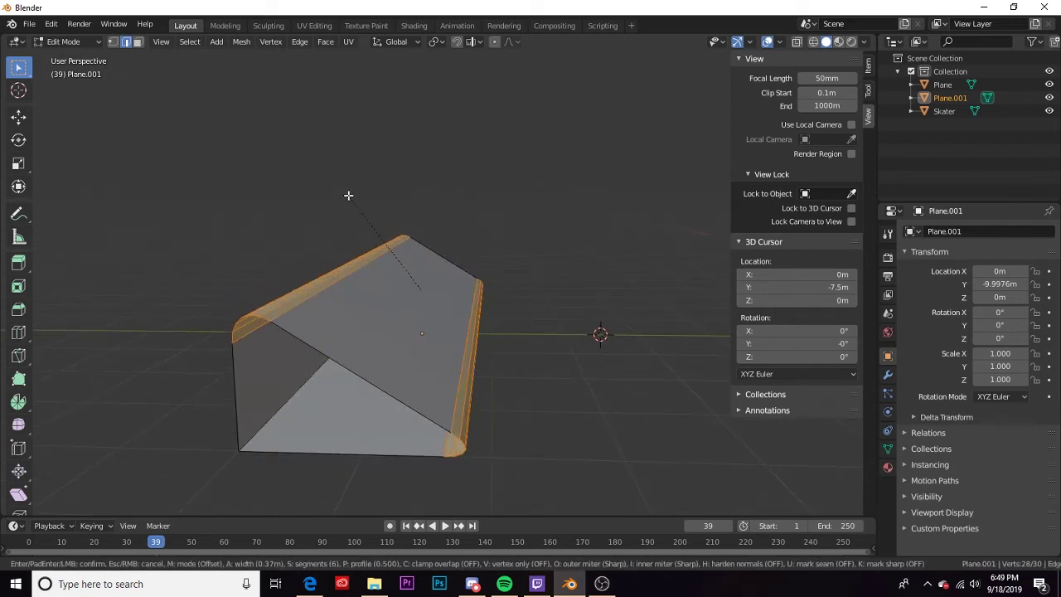
pyautogui.press('Escape')
pyautogui.press('x')
pyautogui.click(455, 375)
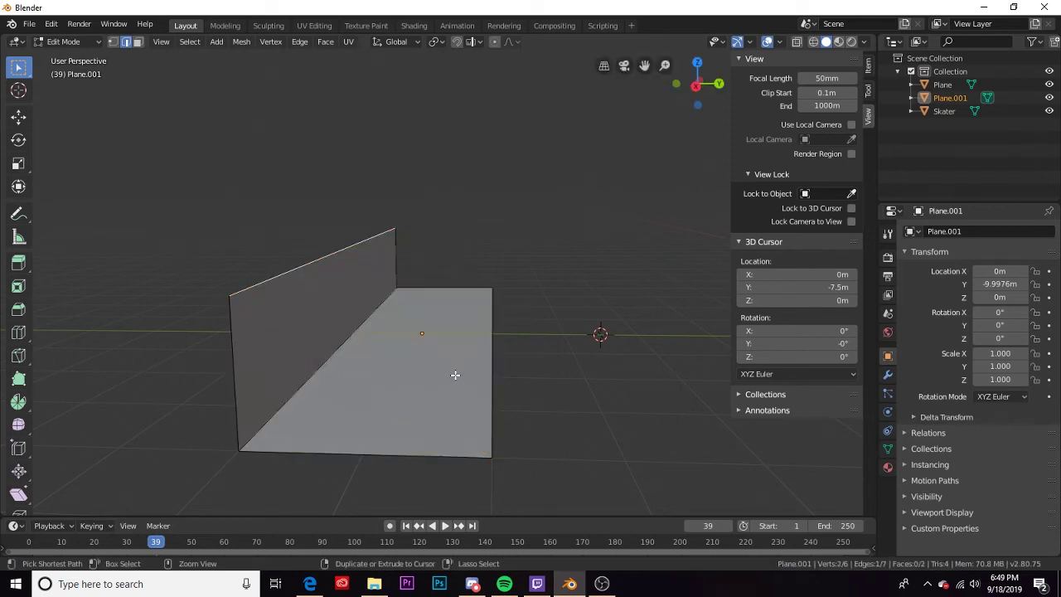
# Start a wider six-segment bevel, about 1.06 m across, on the wall-floor edge
pyautogui.click(317, 368)
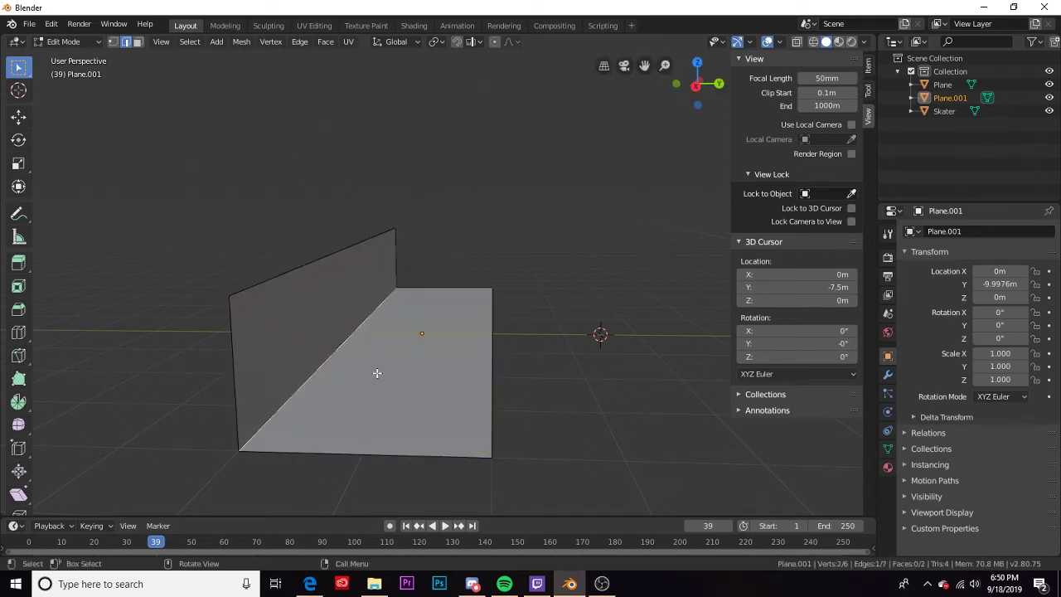
pyautogui.moveTo(378, 373); pyautogui.dragTo(403, 369, button='middle')
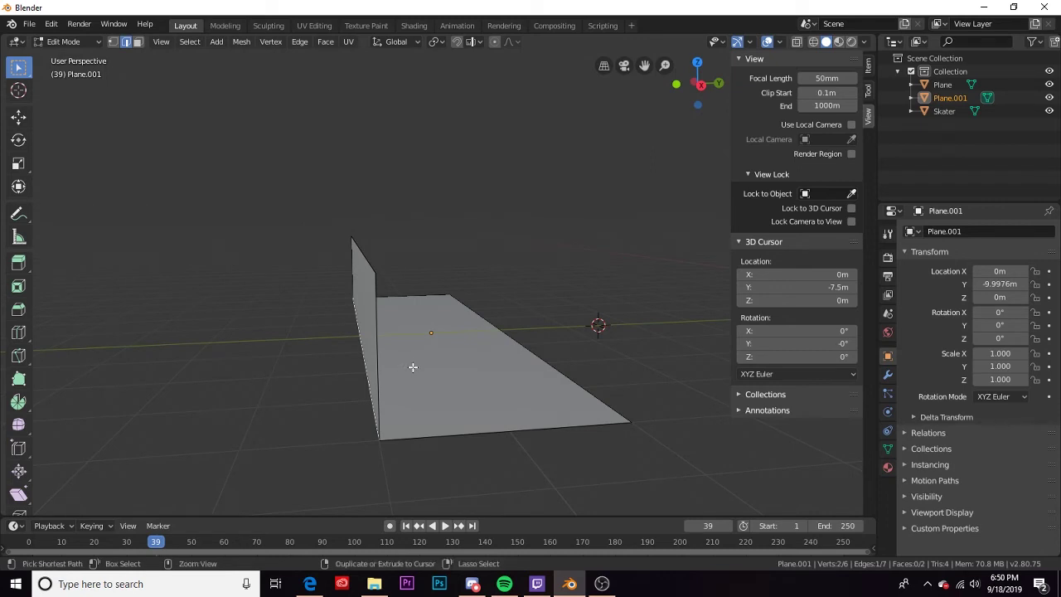
pyautogui.hotkey('ctrl', 'b')
pyautogui.scroll(5, 497, 344)
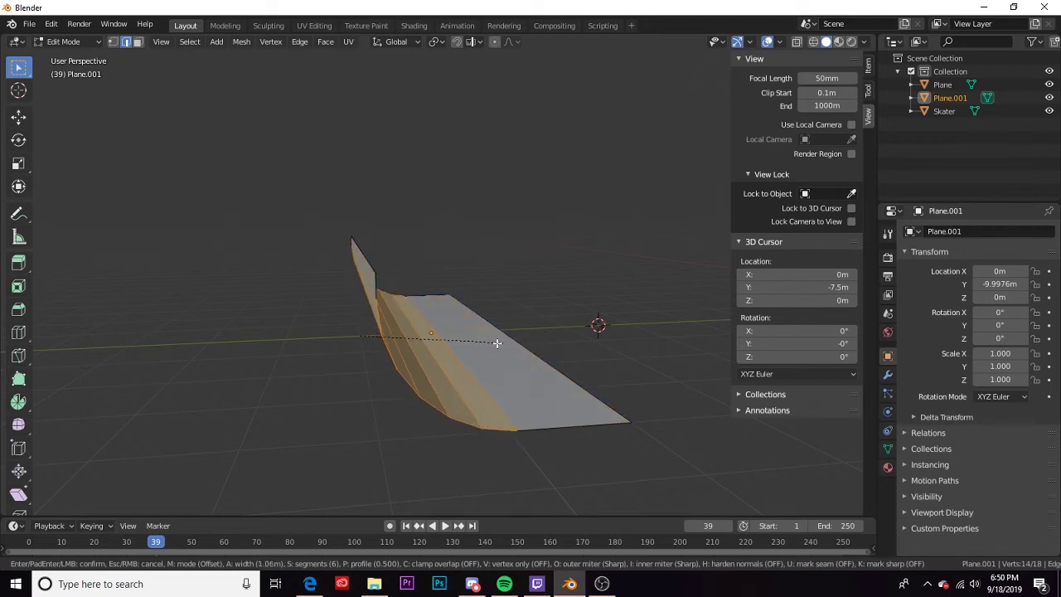
# Confirm the wide bevel and drop a new vertex 1.25 m below the curve's top corner
pyautogui.click(603, 334)
pyautogui.moveTo(517, 377)
pyautogui.mouseDown(button='middle')
pyautogui.moveTo(492, 362)
pyautogui.moveTo(504, 375)
pyautogui.mouseUp(button='middle')
pyautogui.press('1')
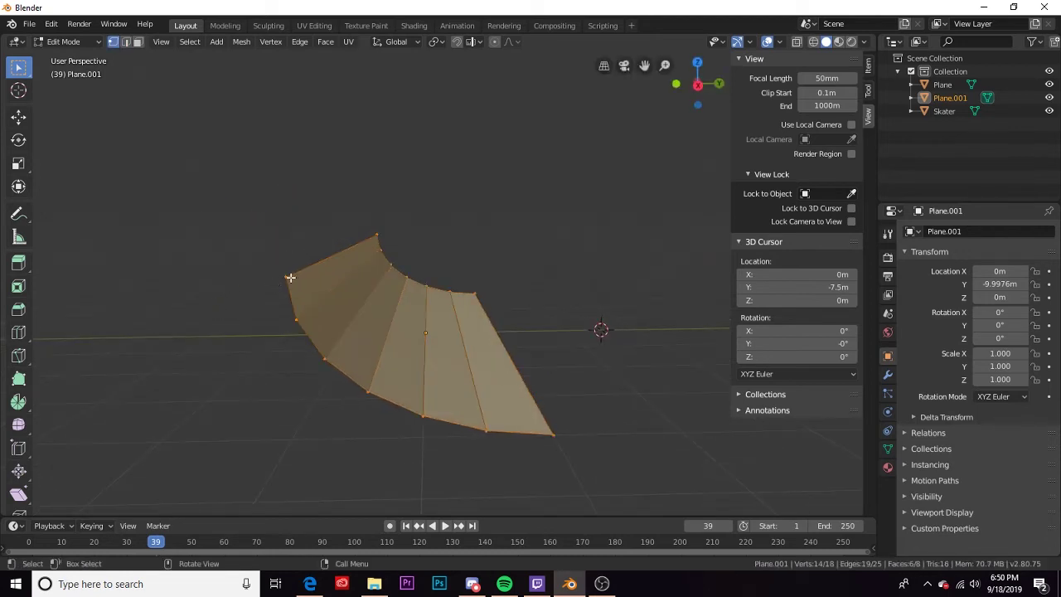
pyautogui.click(286, 278)
pyautogui.press('r')
pyautogui.click(283, 269)
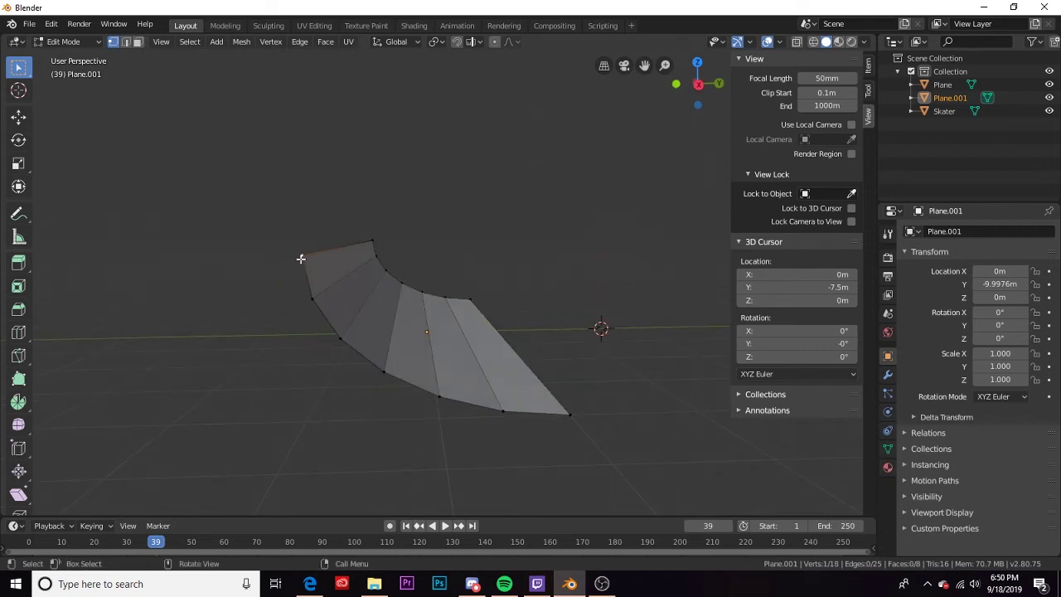
pyautogui.press('g')
pyautogui.press('z')
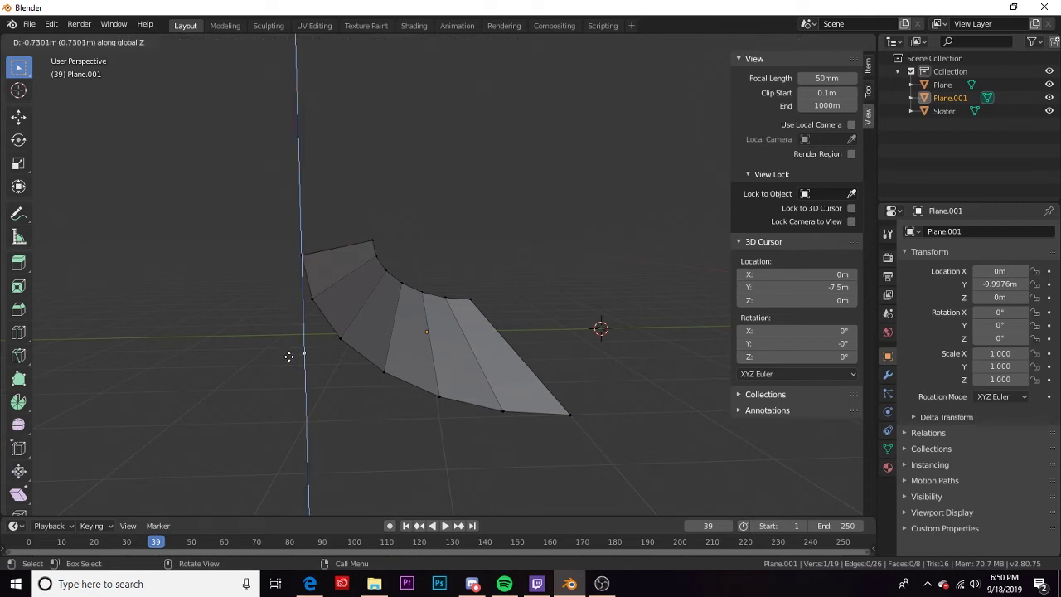
pyautogui.write('1.2')
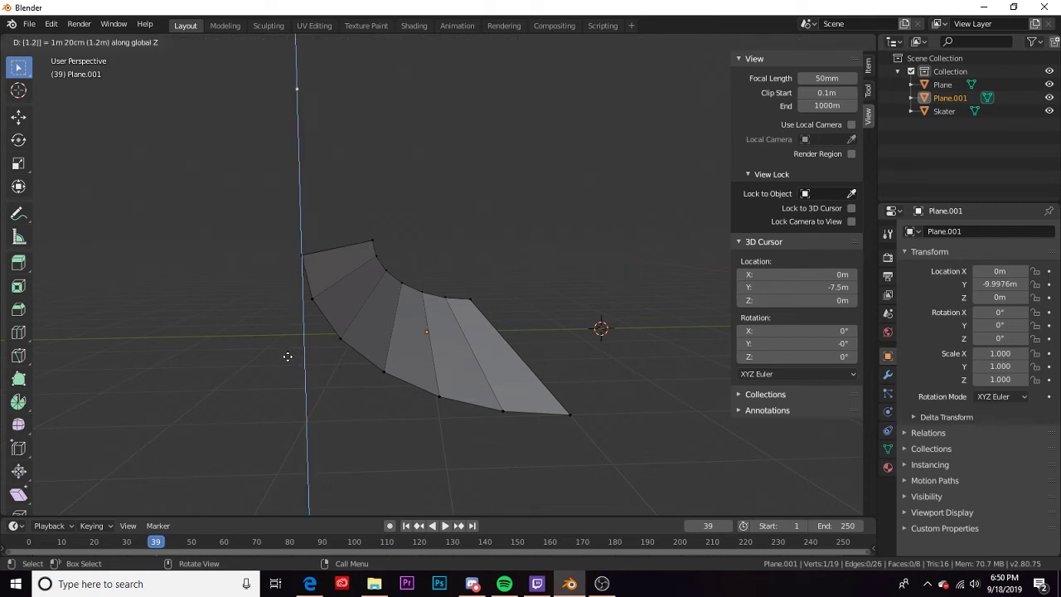
pyautogui.write('5')
pyautogui.press('-')
pyautogui.press('Return')
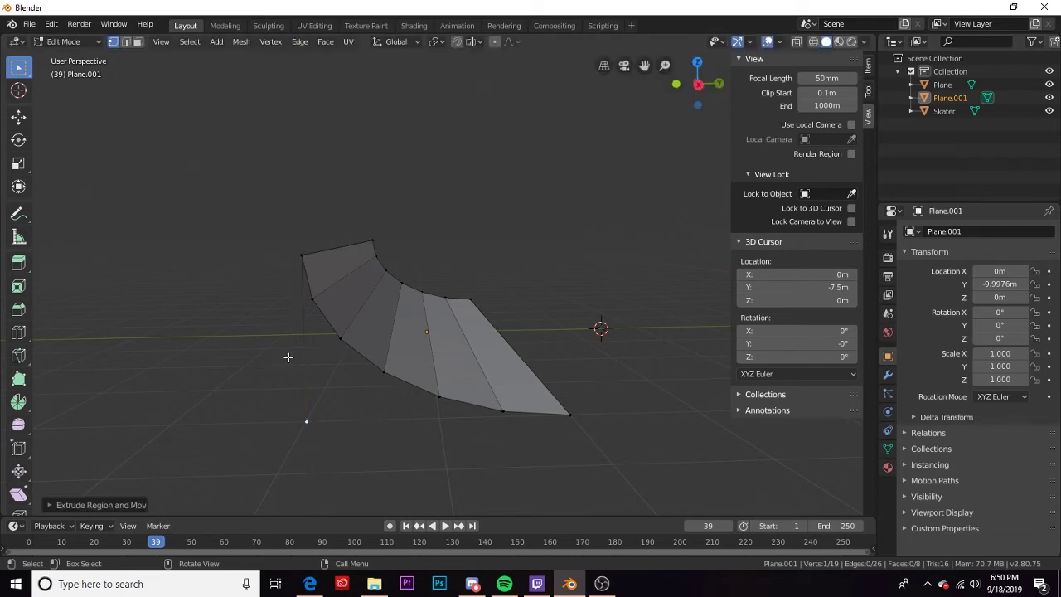
pyautogui.moveTo(340, 382); pyautogui.dragTo(264, 208, button='middle')
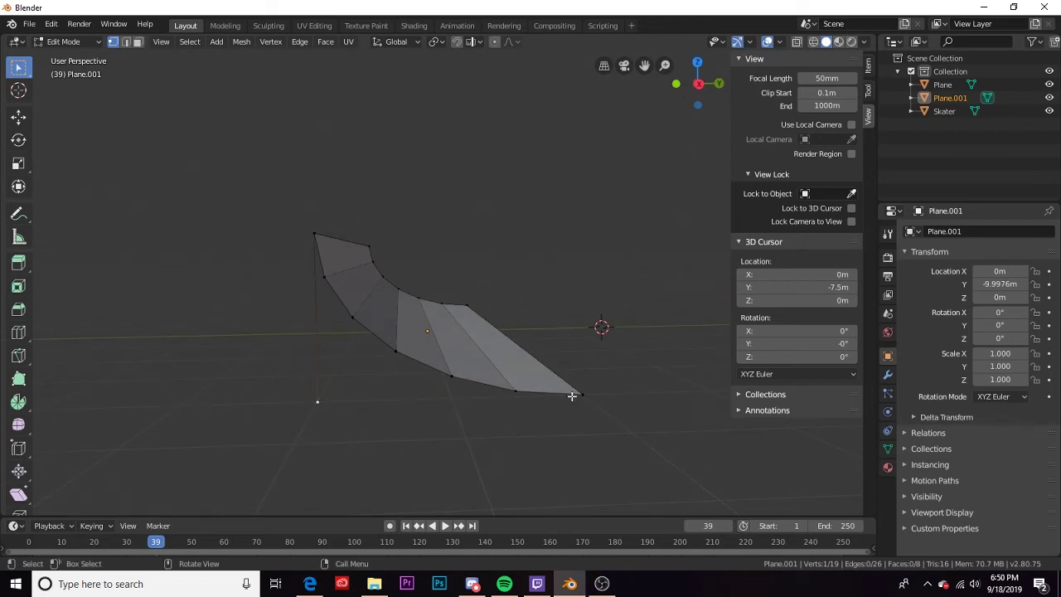
# Fill the bank's open end with a side face from the curve loop, bottom and vertical edges
pyautogui.keyDown('shift'); pyautogui.click(572, 396); pyautogui.keyUp('shift')
pyautogui.press('2')
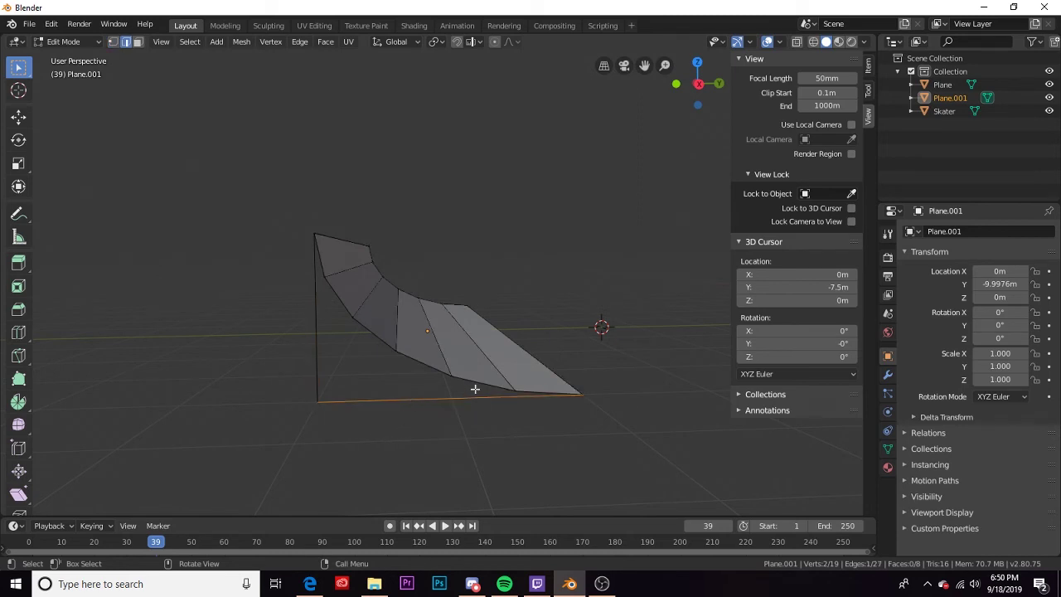
pyautogui.press('alt')
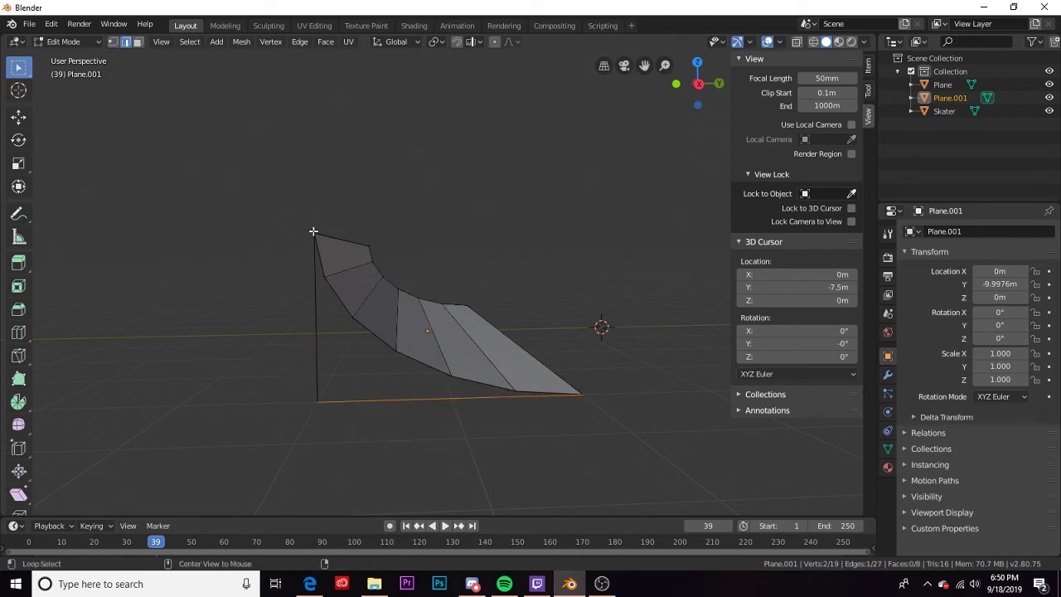
pyautogui.keyDown('alt'); pyautogui.click(374, 334); pyautogui.keyUp('alt')
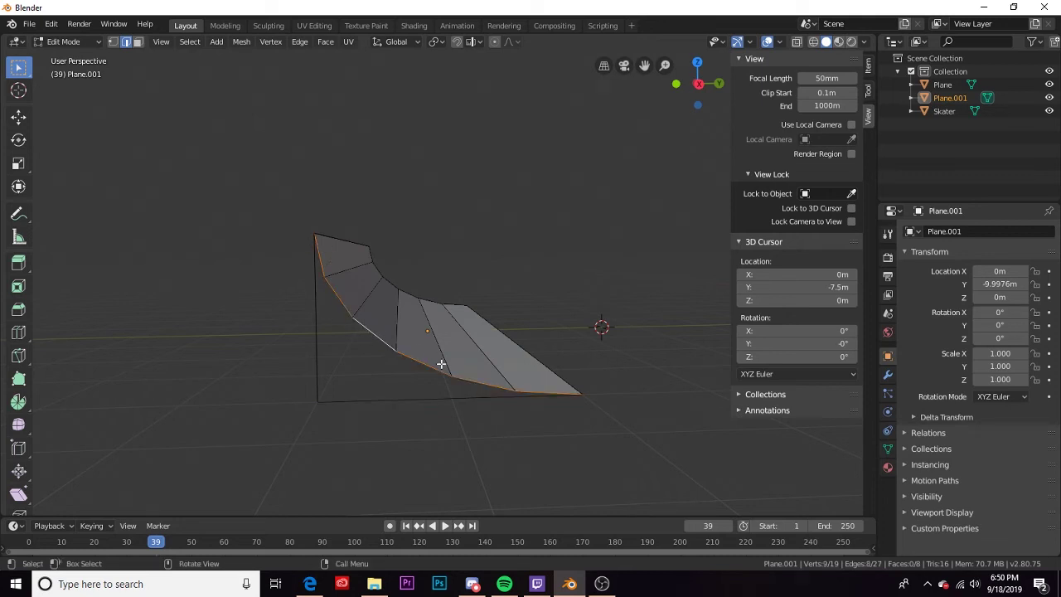
pyautogui.keyDown('shift'); pyautogui.click(370, 397); pyautogui.keyUp('shift')
pyautogui.keyDown('shift'); pyautogui.click(313, 360); pyautogui.keyUp('shift')
pyautogui.moveTo(561, 407); pyautogui.dragTo(498, 405, button='middle')
pyautogui.press('f')
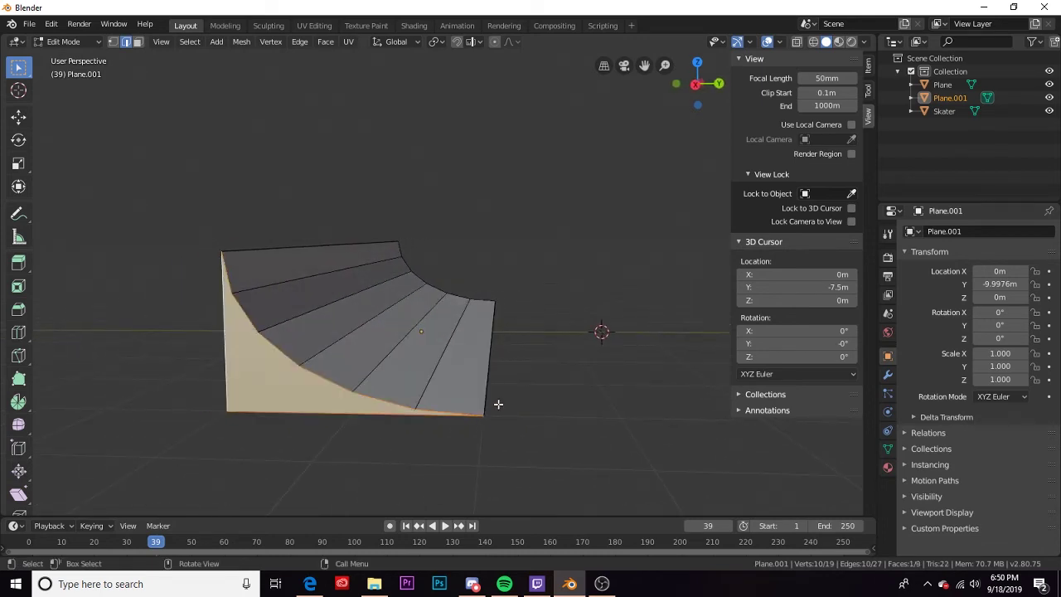
pyautogui.moveTo(402, 385); pyautogui.dragTo(421, 388, button='middle')
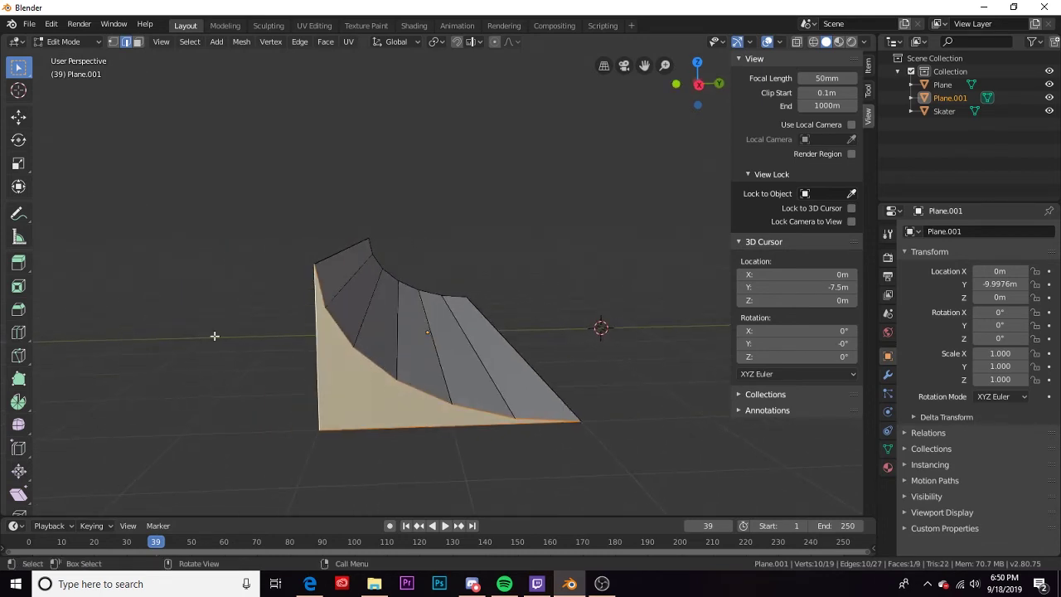
# Extrude the far end's top vertex 1.2 m straight down
pyautogui.scroll(-6, 234, 340)
pyautogui.moveTo(234, 340); pyautogui.dragTo(247, 292, button='middle')
pyautogui.click(241, 291)
pyautogui.press('e')
pyautogui.press('z')
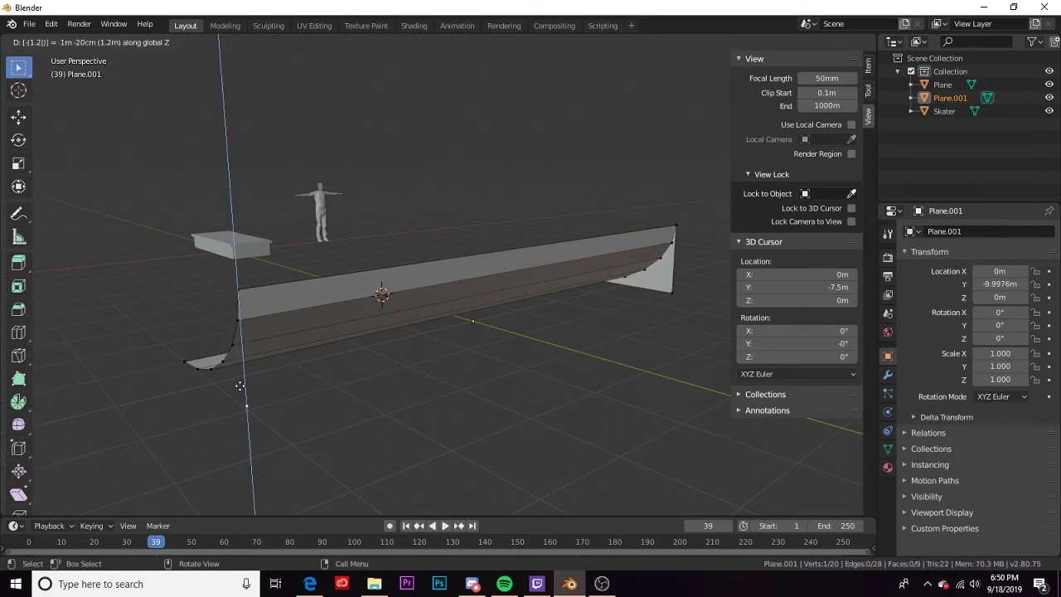
pyautogui.press('Return')
pyautogui.moveTo(238, 384); pyautogui.dragTo(317, 357, button='middle')
# Select the bottom, curved and vertical edges at the far end and fill them with a face
pyautogui.press('2')
pyautogui.moveTo(378, 246); pyautogui.dragTo(365, 328, button='middle')
pyautogui.keyDown('alt'); pyautogui.click(365, 331); pyautogui.keyUp('alt')
pyautogui.keyDown('alt'); pyautogui.keyDown('shift'); pyautogui.click(361, 255); pyautogui.keyUp('shift'); pyautogui.keyUp('alt')
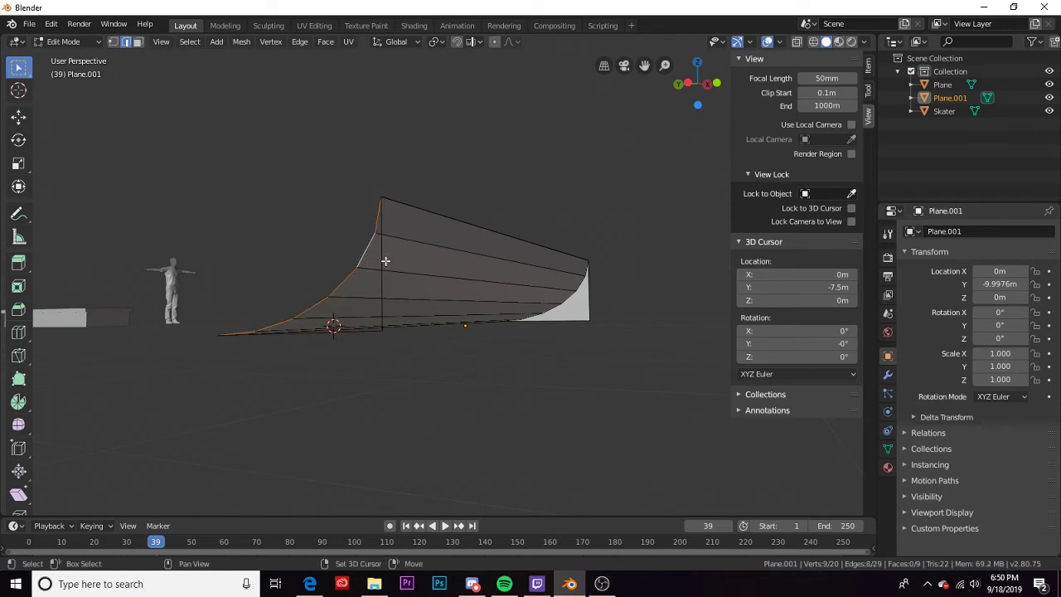
pyautogui.keyDown('shift'); pyautogui.click(382, 263); pyautogui.keyUp('shift')
pyautogui.keyDown('shift'); pyautogui.click(362, 328); pyautogui.keyUp('shift')
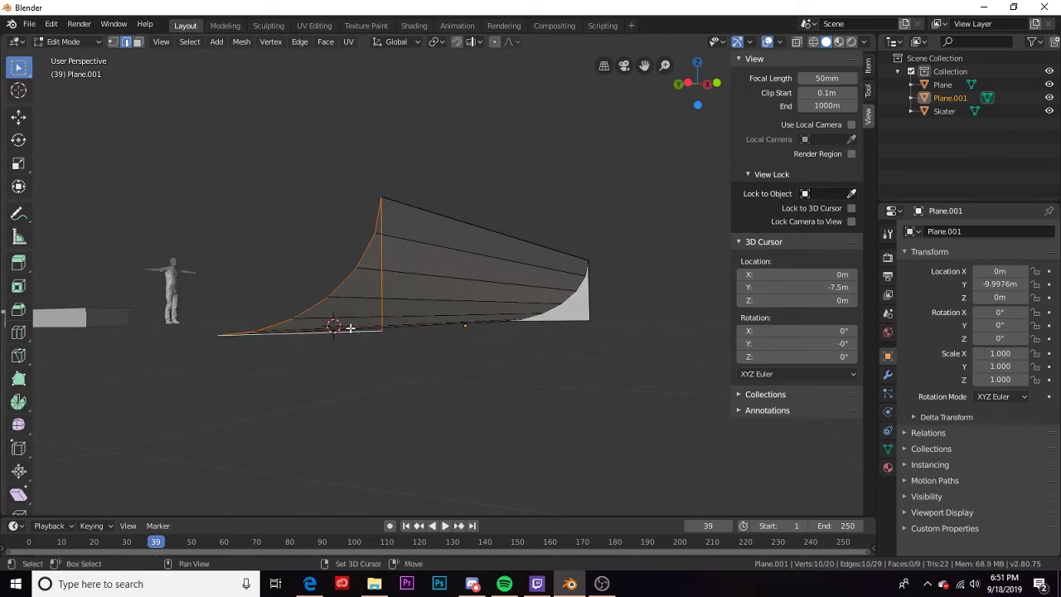
pyautogui.press('f')
pyautogui.hotkey('alt', 'a')
pyautogui.moveTo(414, 373); pyautogui.dragTo(508, 295, button='middle')
pyautogui.press('1')
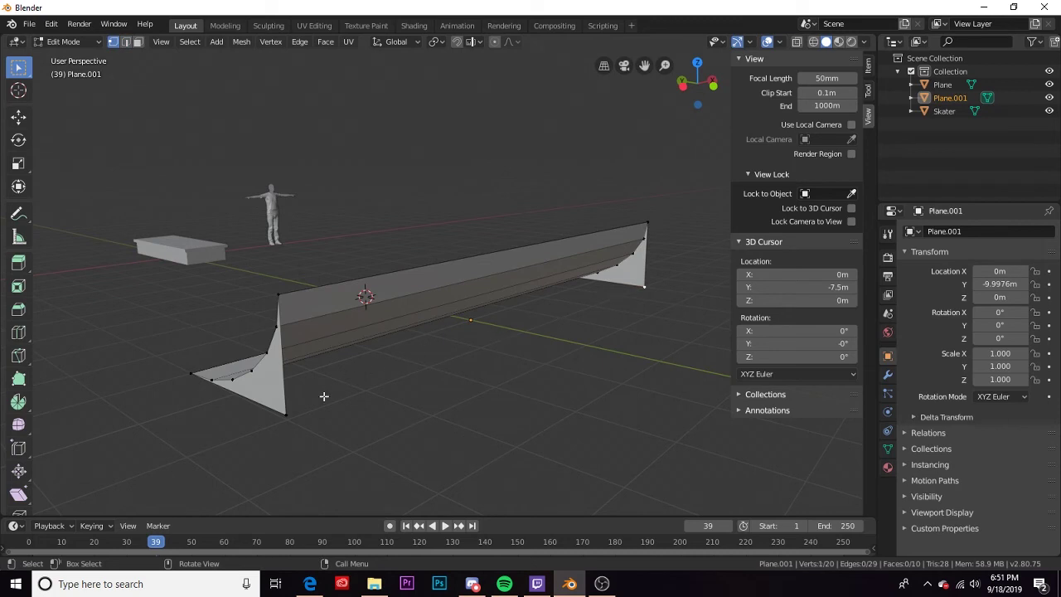
# Extrude the ramp's flat back face about 0.93 m outward into a solid deck block
pyautogui.keyDown('shift'); pyautogui.click(281, 416); pyautogui.keyUp('shift')
pyautogui.press('2')
pyautogui.keyDown('shift'); pyautogui.click(374, 274); pyautogui.keyUp('shift')
pyautogui.moveTo(362, 415); pyautogui.dragTo(461, 349, button='middle')
pyautogui.moveTo(531, 260)
pyautogui.mouseDown(button='middle')
pyautogui.moveTo(540, 277)
pyautogui.moveTo(543, 247)
pyautogui.moveTo(529, 267)
pyautogui.mouseUp(button='middle')
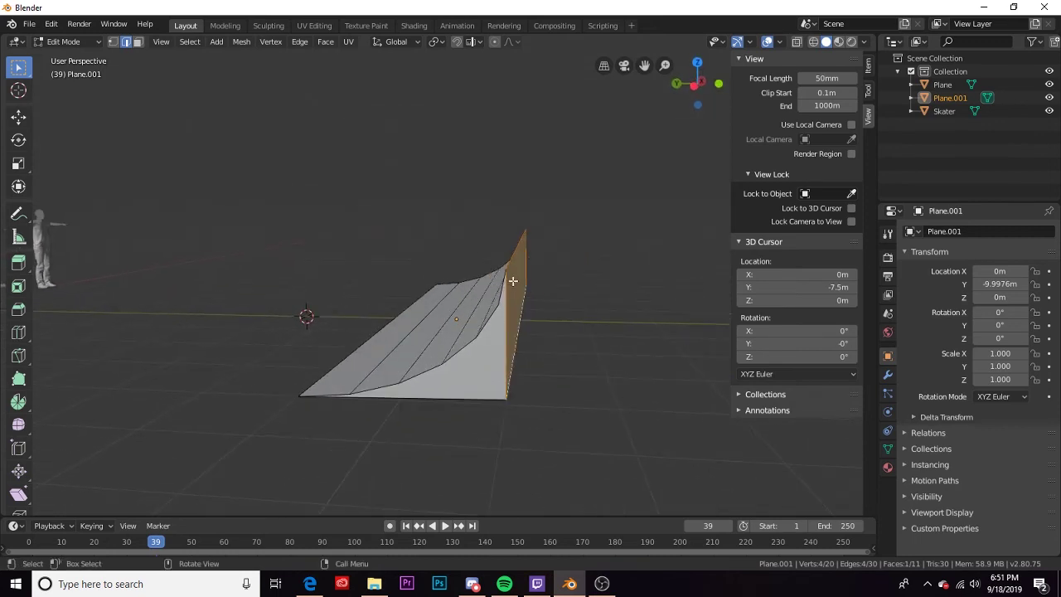
pyautogui.press('3')
pyautogui.press('e')
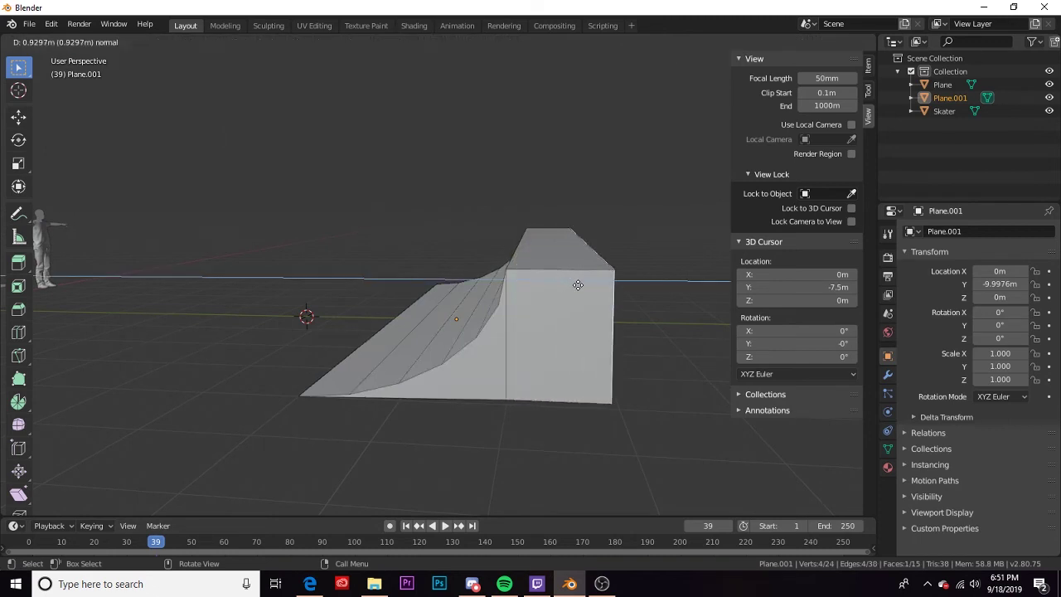
pyautogui.click(577, 284)
pyautogui.moveTo(301, 301); pyautogui.dragTo(398, 308, button='middle')
# Delete a misplaced new plane and snap the 3D cursor to the world origin
pyautogui.moveTo(387, 365); pyautogui.dragTo(351, 368, button='middle')
pyautogui.hotkey('shift', 'a')
pyautogui.click(378, 353)
pyautogui.press('x')
pyautogui.click(374, 323)
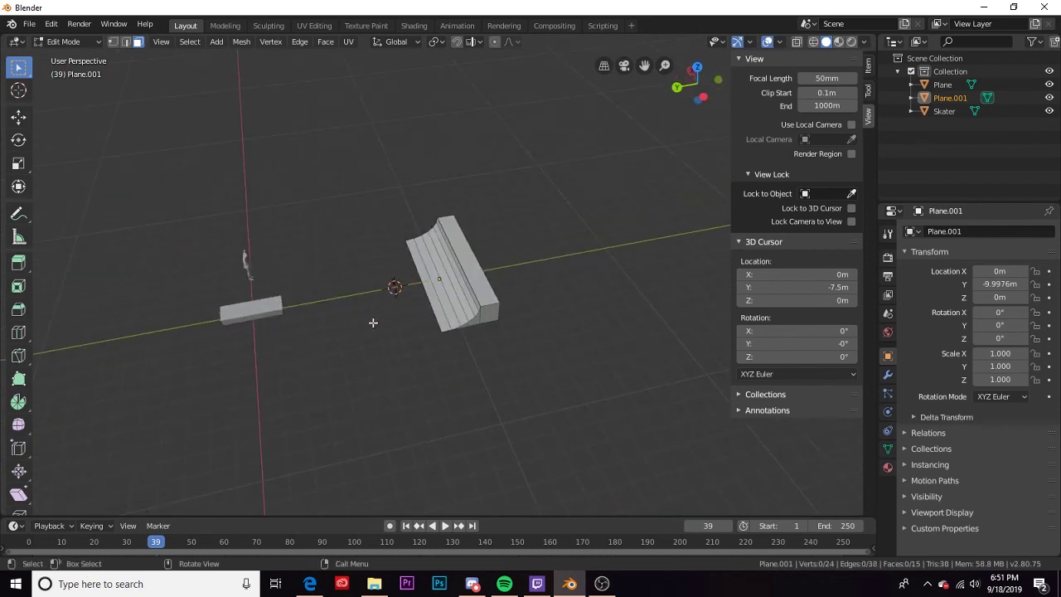
pyautogui.hotkey('shift', 's')
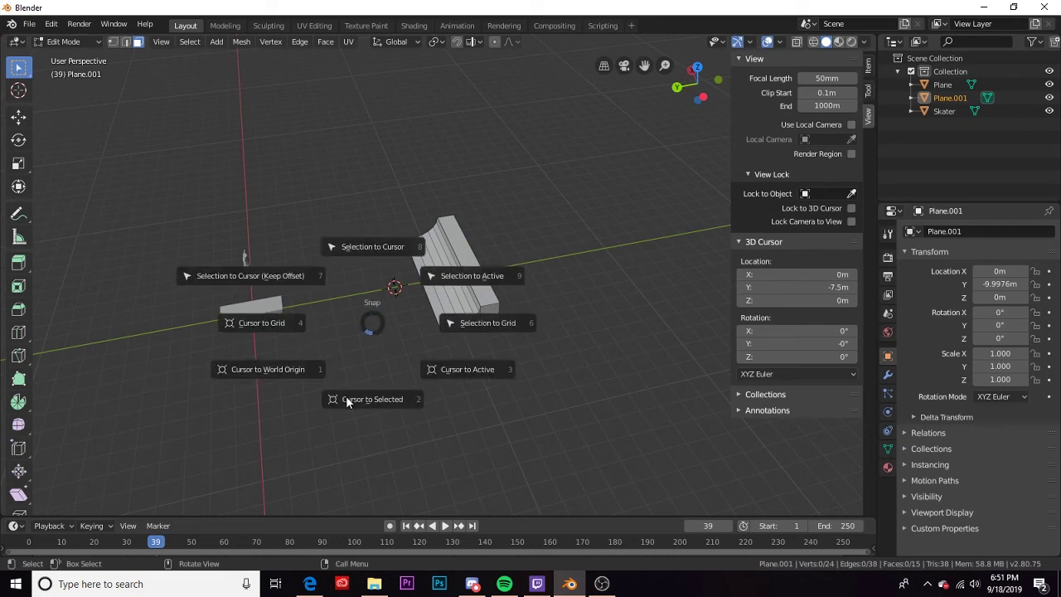
pyautogui.click(278, 371)
# Add a plane at the origin, scale it to ground size, shift it along Y, and return to Object Mode
pyautogui.hotkey('shift', 'a')
pyautogui.click(326, 367)
pyautogui.press('s')
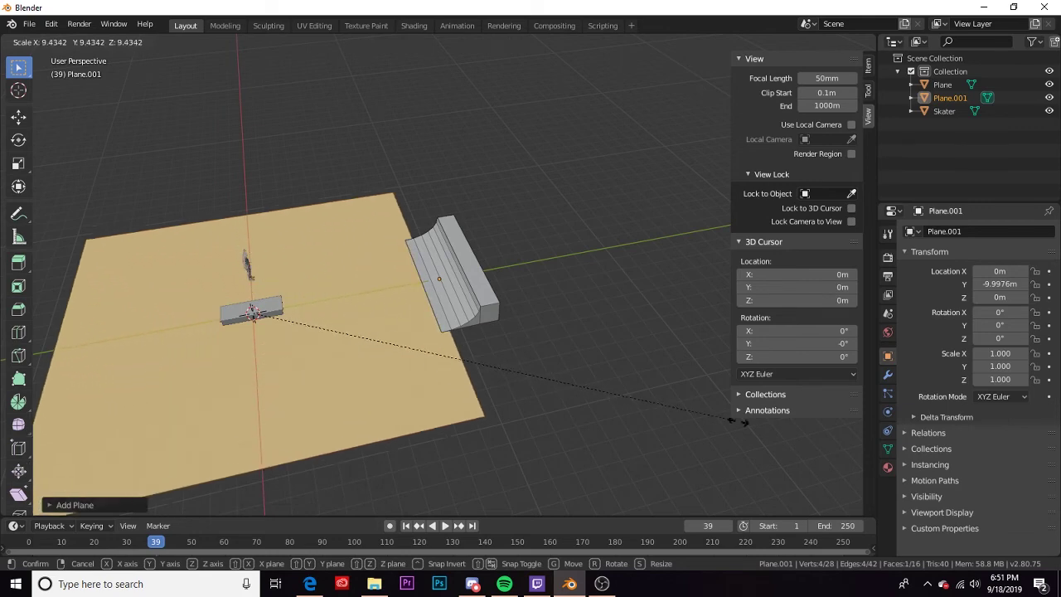
pyautogui.click(628, 405)
pyautogui.press('g')
pyautogui.press('y')
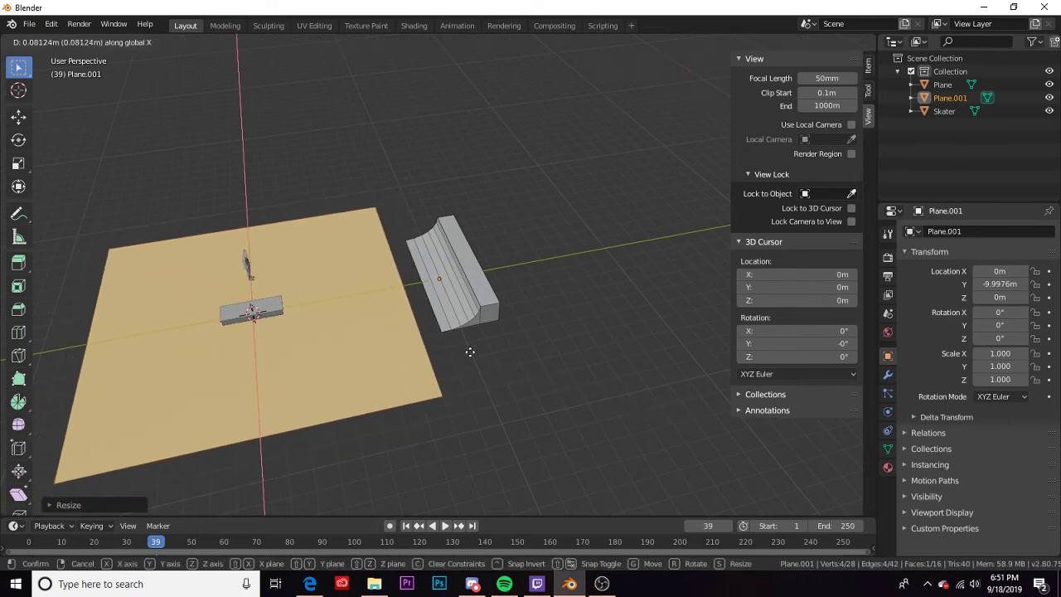
pyautogui.click(516, 352)
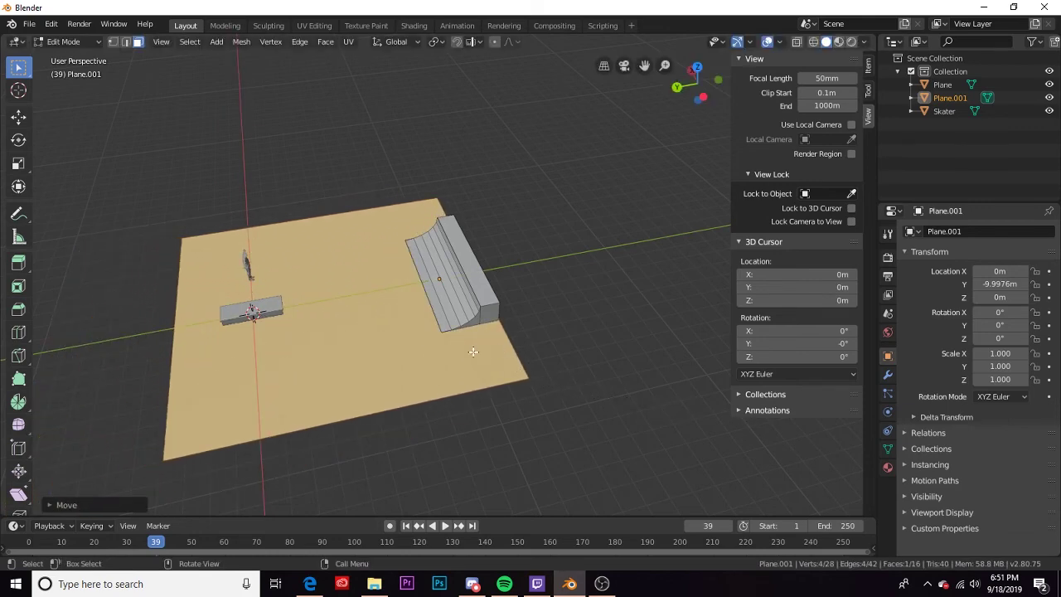
pyautogui.moveTo(464, 352); pyautogui.dragTo(375, 357, button='middle')
pyautogui.click(353, 426)
pyautogui.moveTo(315, 403); pyautogui.dragTo(367, 358, button='middle')
pyautogui.press('Tab')
# Separate the large floor face from the ramp mesh into its own object
pyautogui.scroll(5, 386, 306)
pyautogui.moveTo(386, 306); pyautogui.dragTo(368, 322, button='middle')
pyautogui.click(303, 277)
pyautogui.click(320, 287)
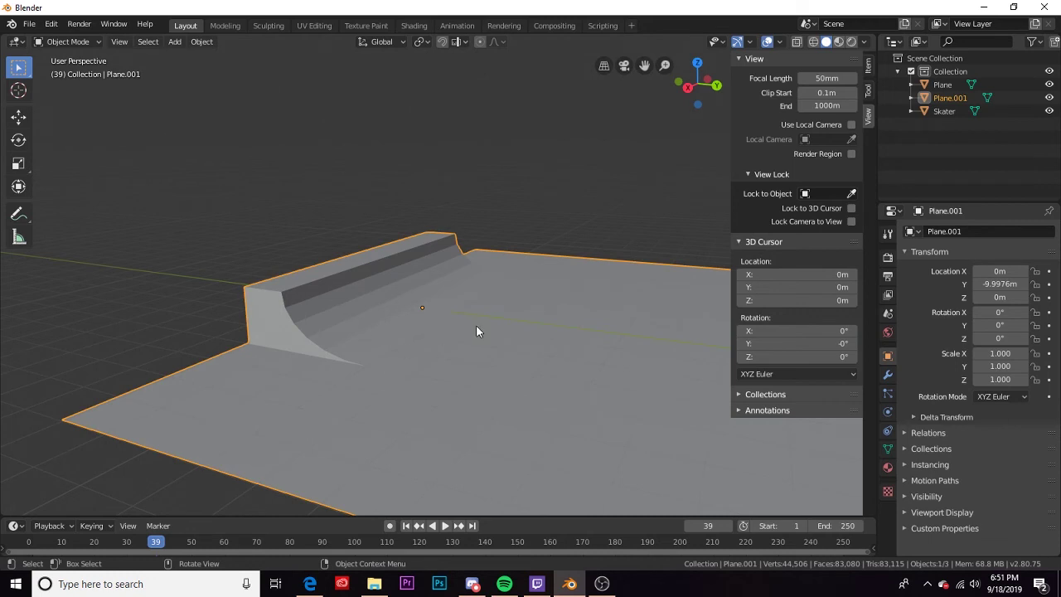
pyautogui.moveTo(369, 328); pyautogui.dragTo(297, 165, button='middle')
pyautogui.press('Tab')
pyautogui.click(404, 293)
pyautogui.press('p')
pyautogui.click(403, 292)
pyautogui.press('Tab')
# Rename the ramp object to Bank
pyautogui.click(328, 259)
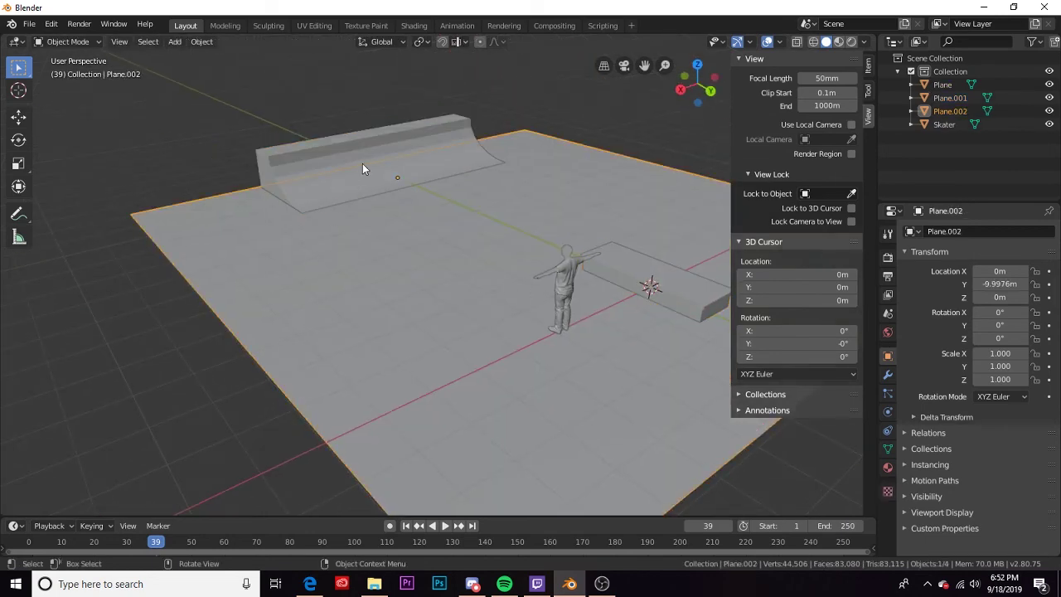
pyautogui.click(332, 166)
pyautogui.moveTo(236, 123); pyautogui.dragTo(628, 161, button='middle')
pyautogui.click(953, 101)
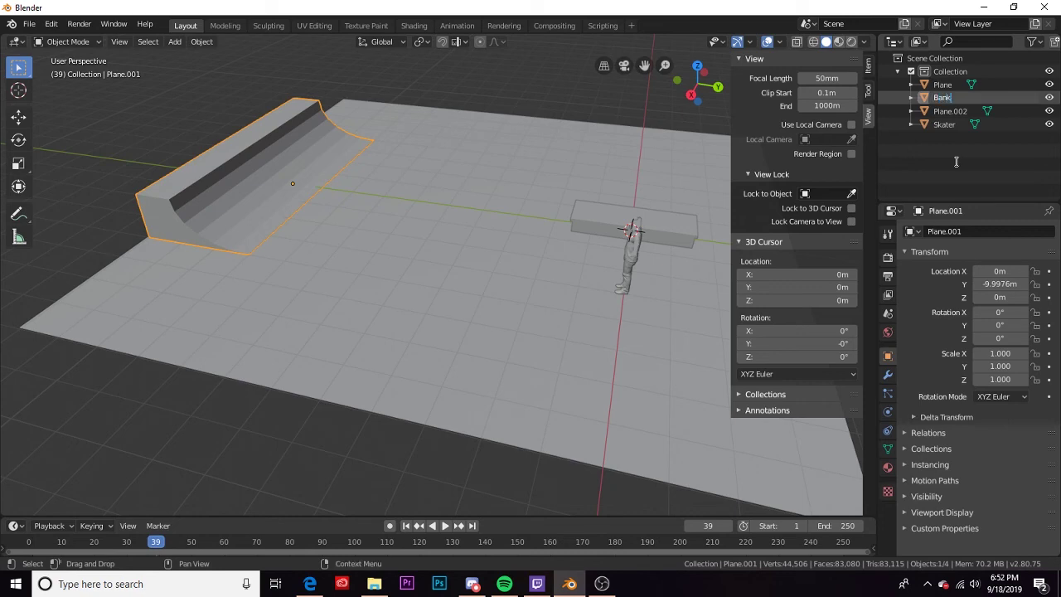
pyautogui.press('Return')
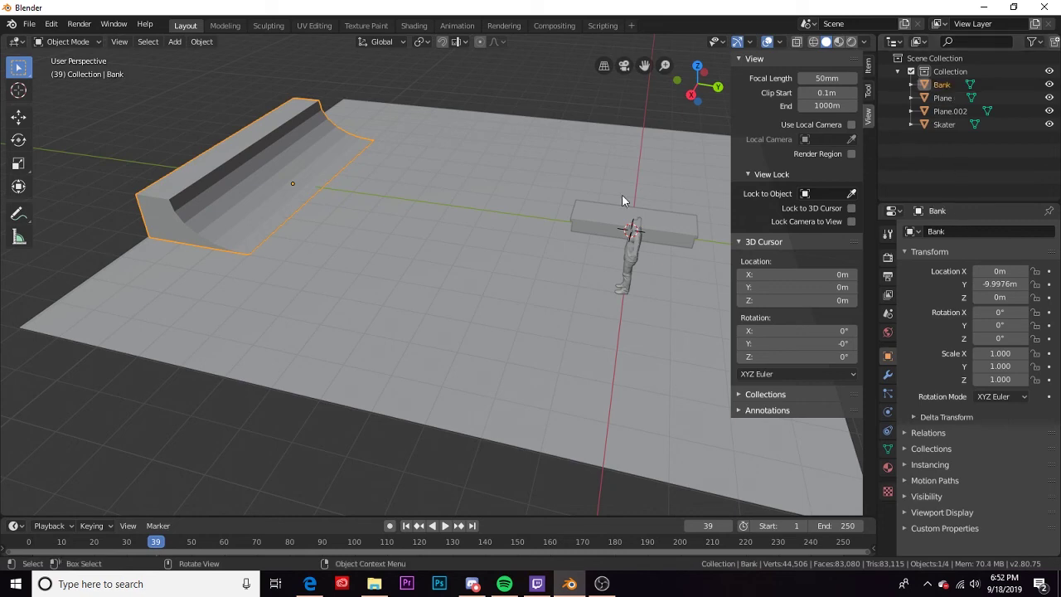
# Rename the ledge box to Ledge and the floor plane to Ground
pyautogui.click(588, 237)
pyautogui.click(588, 237)
pyautogui.doubleClick(943, 97)
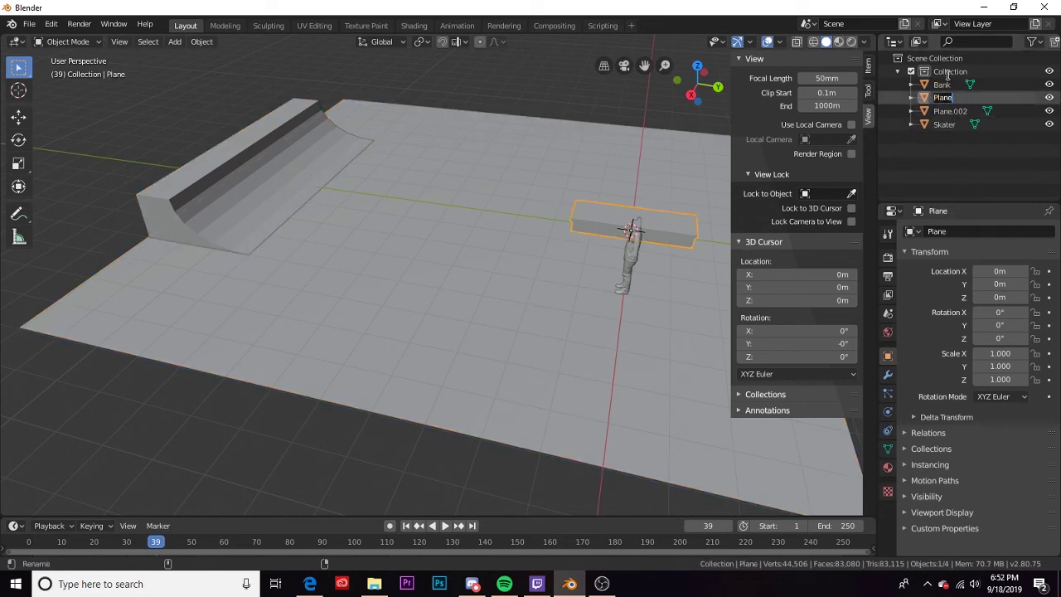
pyautogui.write('Ledge')
pyautogui.press('Return')
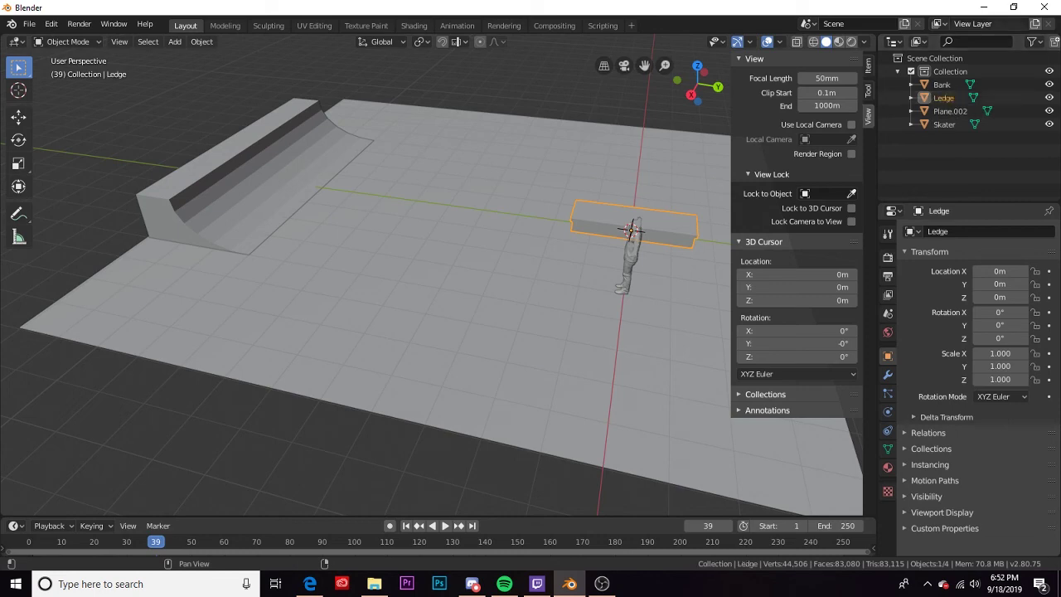
pyautogui.doubleClick(952, 123)
pyautogui.doubleClick(962, 112)
pyautogui.write('Grou')
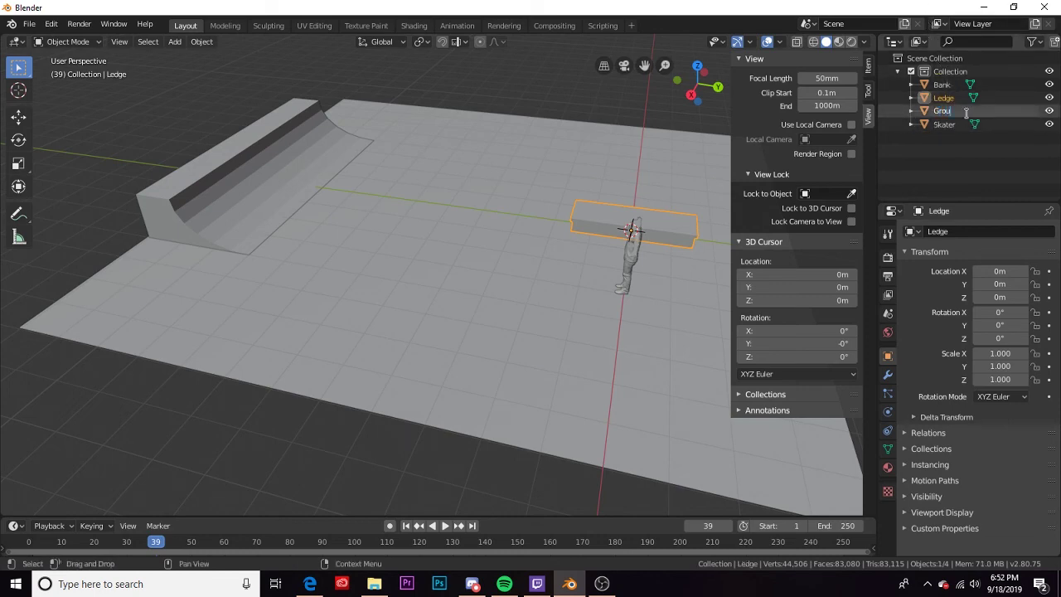
pyautogui.write('nd')
pyautogui.press('Return')
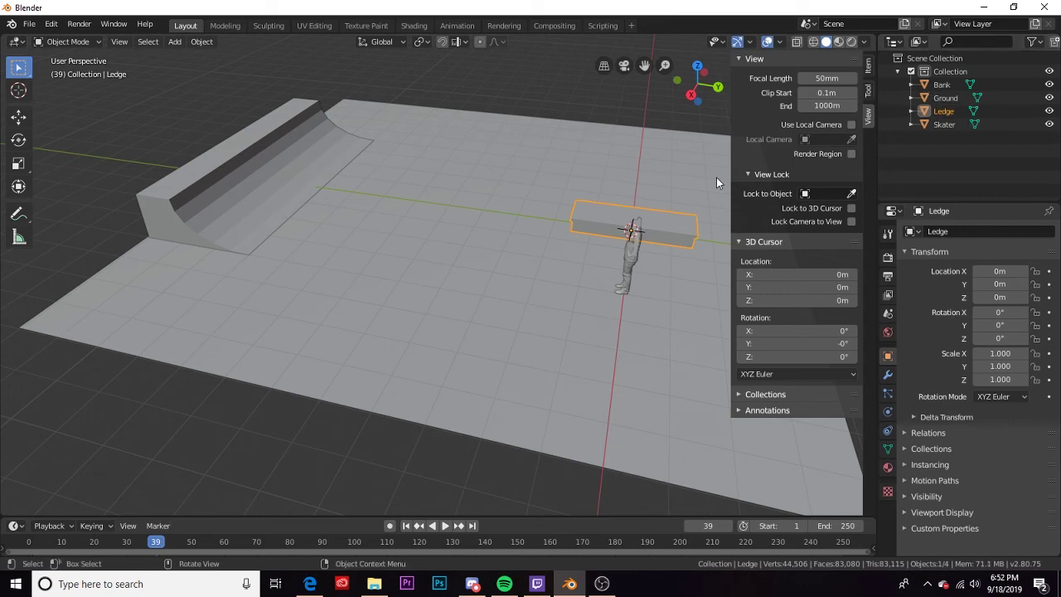
pyautogui.moveTo(407, 259); pyautogui.dragTo(541, 225, button='middle')
# Apply Shade Smooth to the Bank
pyautogui.click(282, 271)
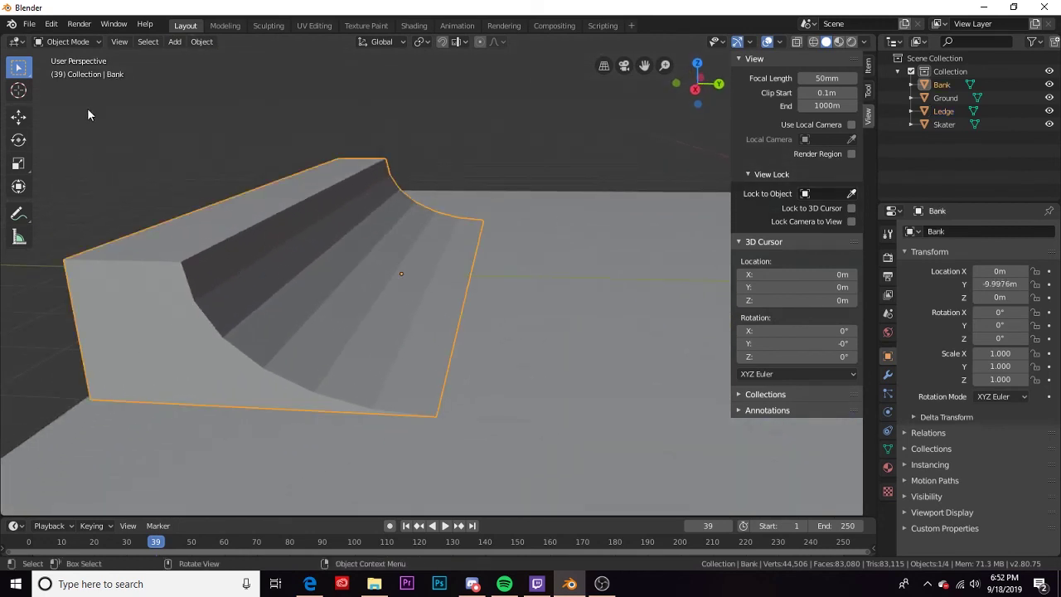
pyautogui.rightClick(265, 267)
pyautogui.click(266, 266)
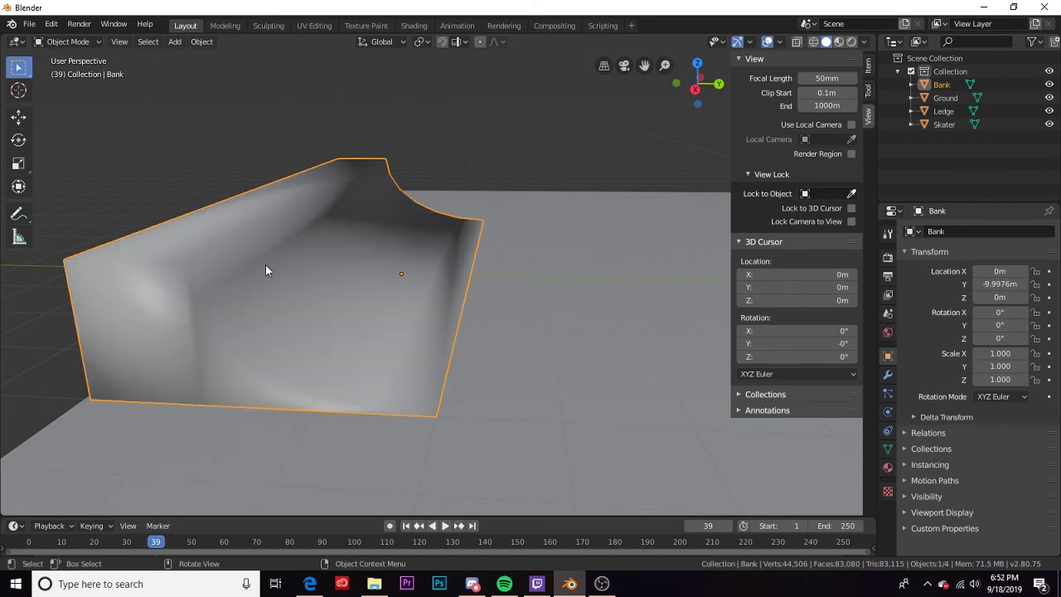
pyautogui.moveTo(402, 318)
pyautogui.mouseDown(button='middle')
pyautogui.moveTo(378, 302)
pyautogui.moveTo(418, 287)
pyautogui.moveTo(416, 303)
pyautogui.moveTo(390, 309)
pyautogui.mouseUp(button='middle')
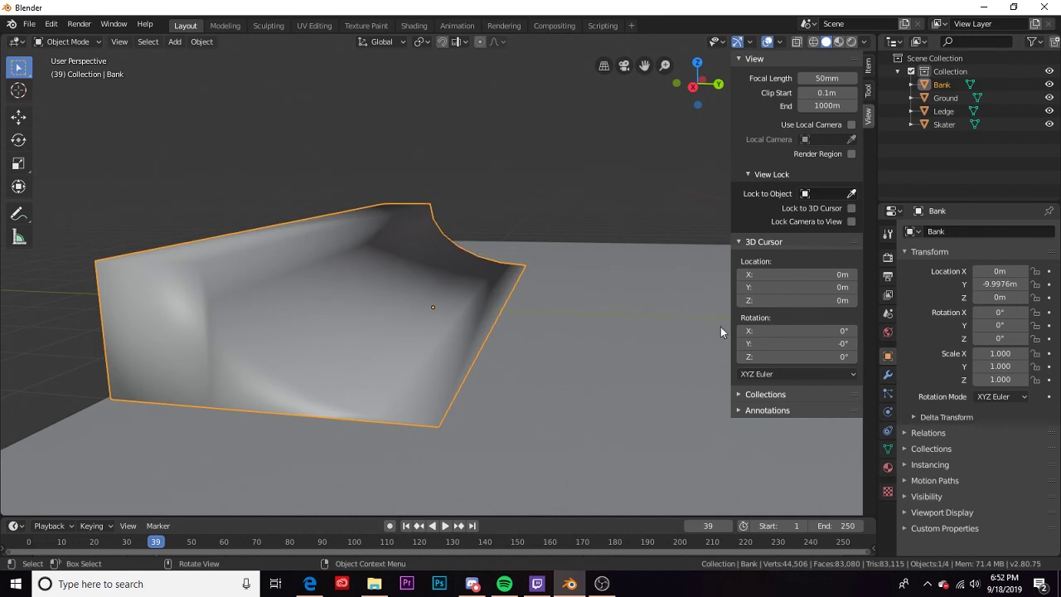
# Enable Auto Smooth in the Bank's Normals settings with the angle raised to 89.7°
pyautogui.click(889, 448)
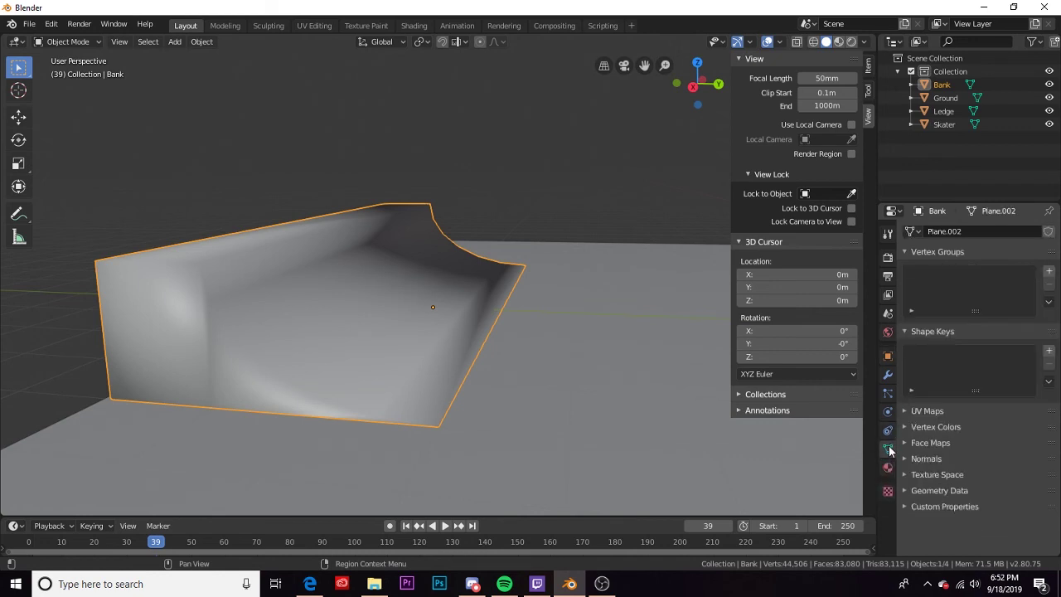
pyautogui.click(903, 459)
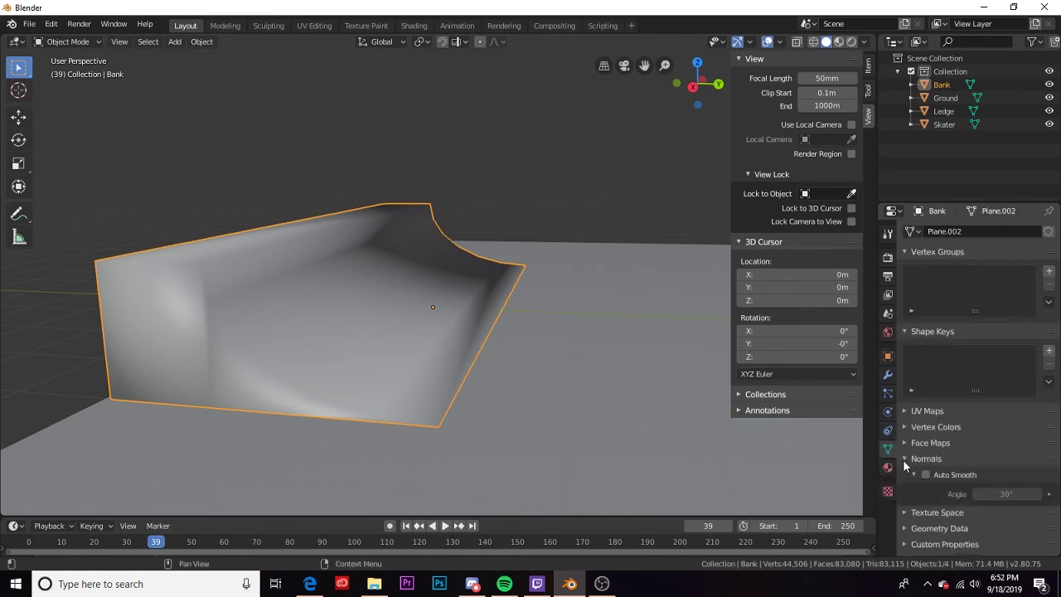
pyautogui.click(926, 474)
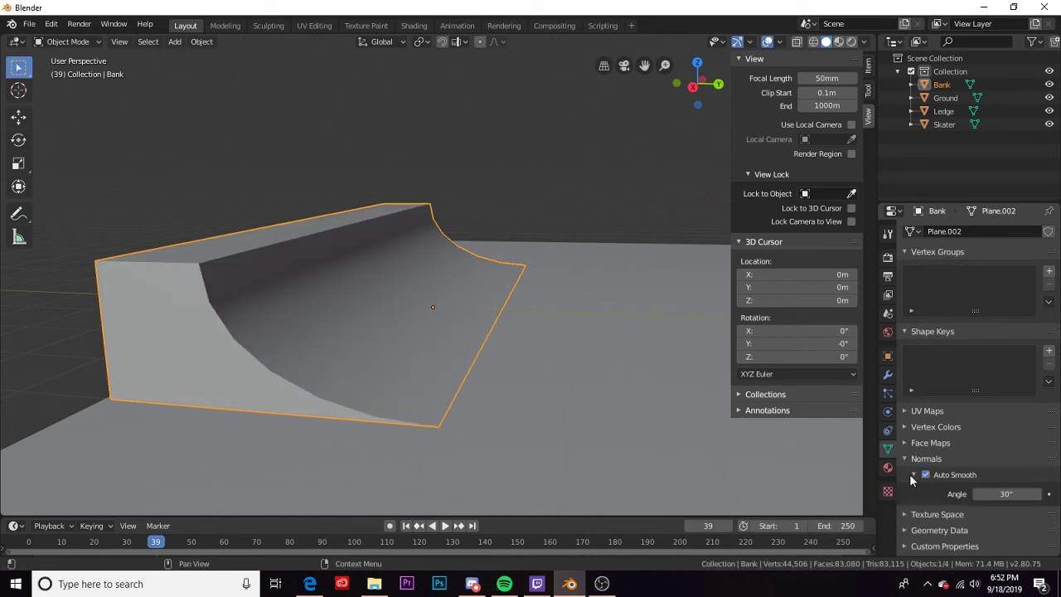
pyautogui.moveTo(513, 421)
pyautogui.mouseDown(button='middle')
pyautogui.moveTo(461, 428)
pyautogui.moveTo(498, 421)
pyautogui.mouseUp(button='middle')
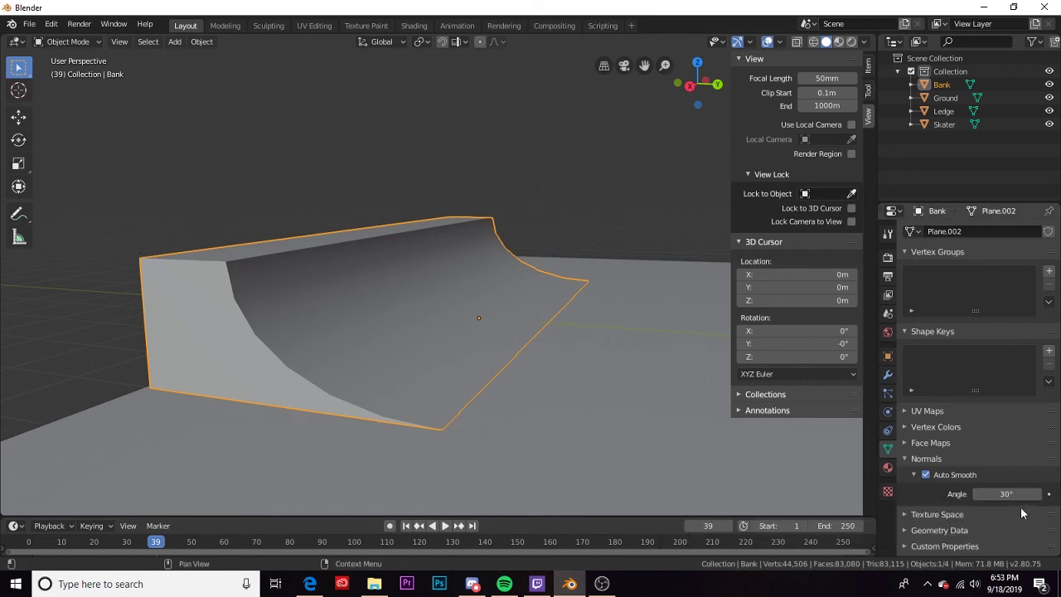
pyautogui.moveTo(1016, 493); pyautogui.dragTo(1053, 493)
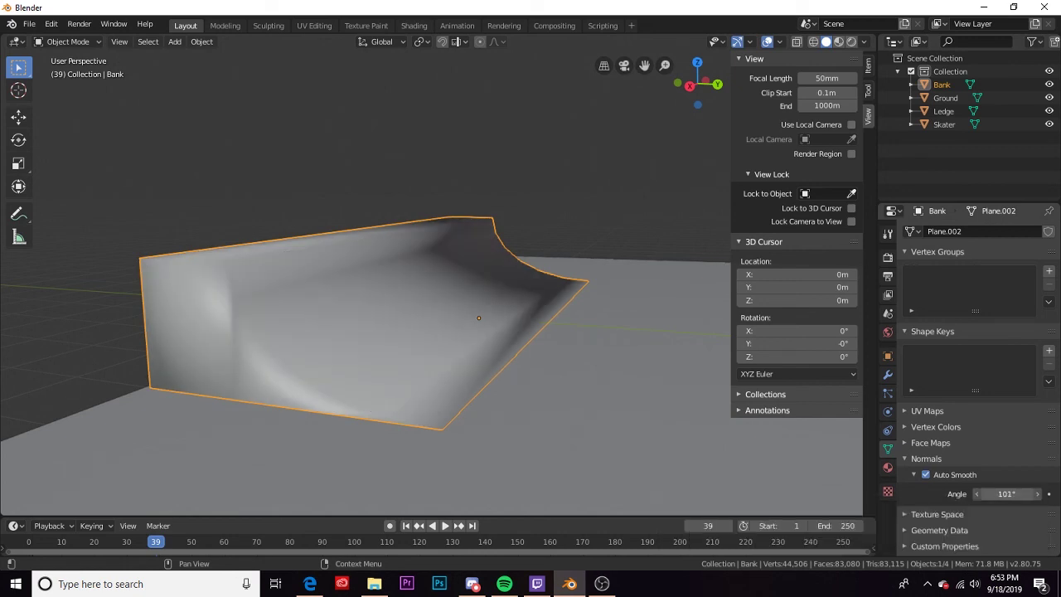
pyautogui.moveTo(1053, 494); pyautogui.dragTo(1045, 494)
pyautogui.moveTo(705, 414); pyautogui.dragTo(464, 369, button='middle')
pyautogui.click(72, 176)
pyautogui.moveTo(72, 176); pyautogui.dragTo(532, 258, button='middle')
pyautogui.moveTo(531, 314)
pyautogui.mouseDown(button='middle')
pyautogui.moveTo(521, 308)
pyautogui.moveTo(556, 315)
pyautogui.moveTo(535, 320)
pyautogui.mouseUp(button='middle')
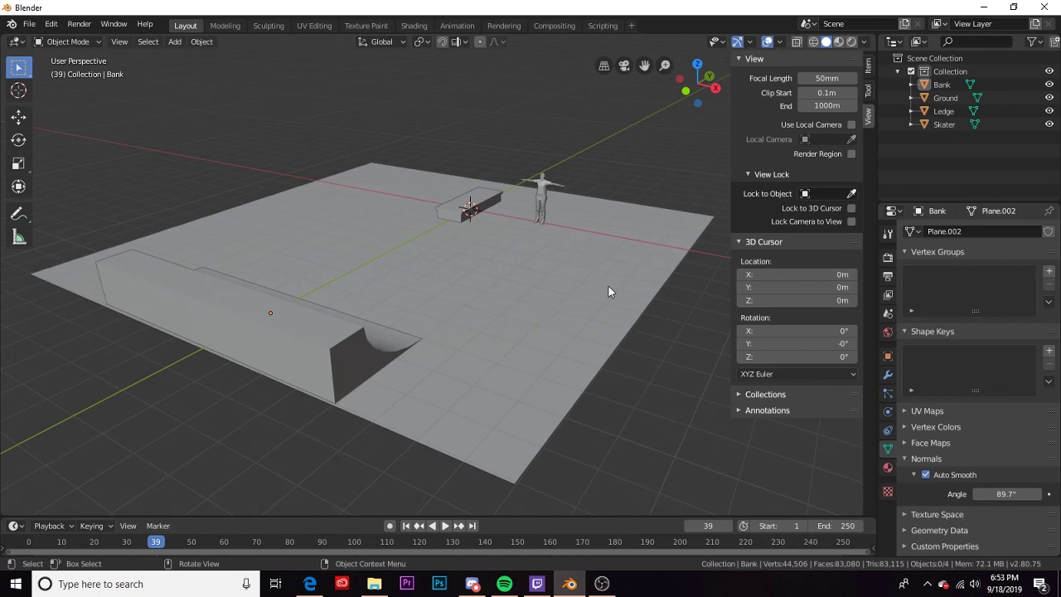
pyautogui.moveTo(614, 293); pyautogui.dragTo(462, 299, button='middle')
pyautogui.scroll(-5, 461, 292)
pyautogui.moveTo(531, 320); pyautogui.dragTo(499, 326, button='middle')
pyautogui.scroll(4, 454, 316)
pyautogui.scroll(-4, 594, 321)
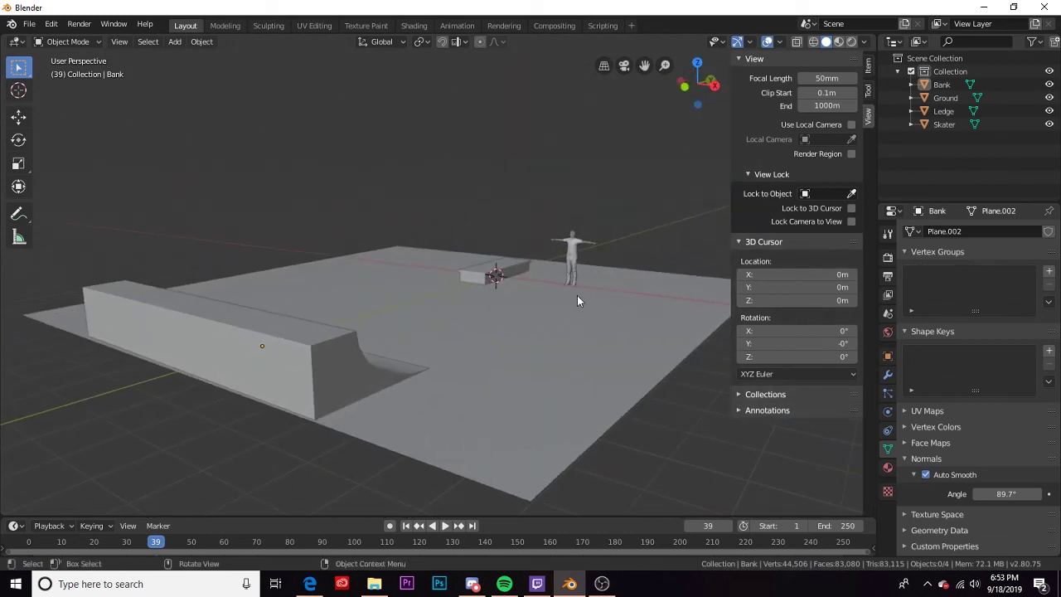
pyautogui.scroll(3, 596, 300)
pyautogui.moveTo(595, 300); pyautogui.dragTo(362, 206, button='middle')
pyautogui.scroll(-2, 439, 207)
pyautogui.moveTo(440, 207); pyautogui.dragTo(539, 240, button='middle')
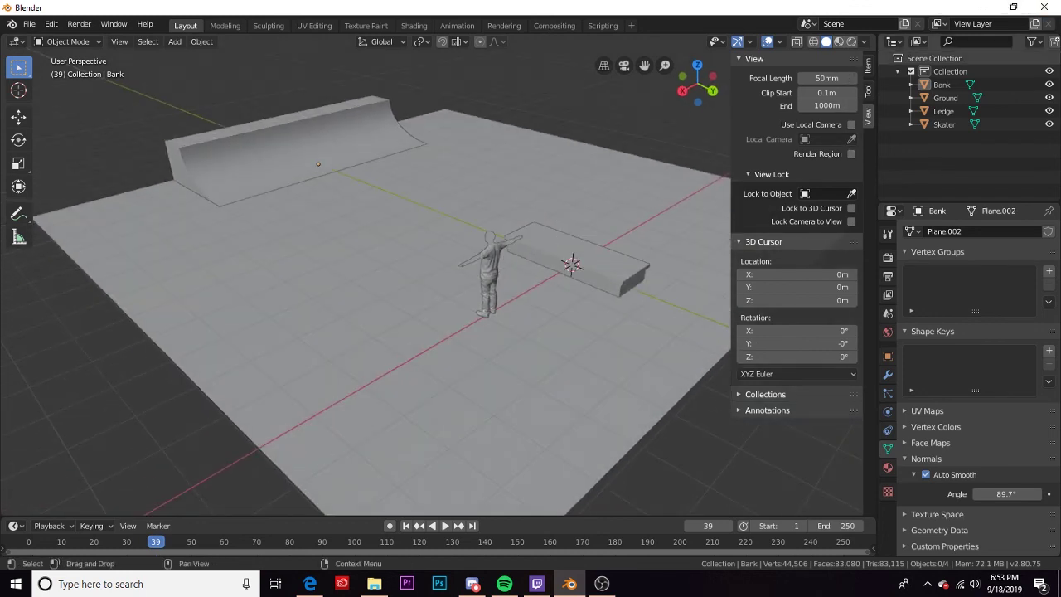